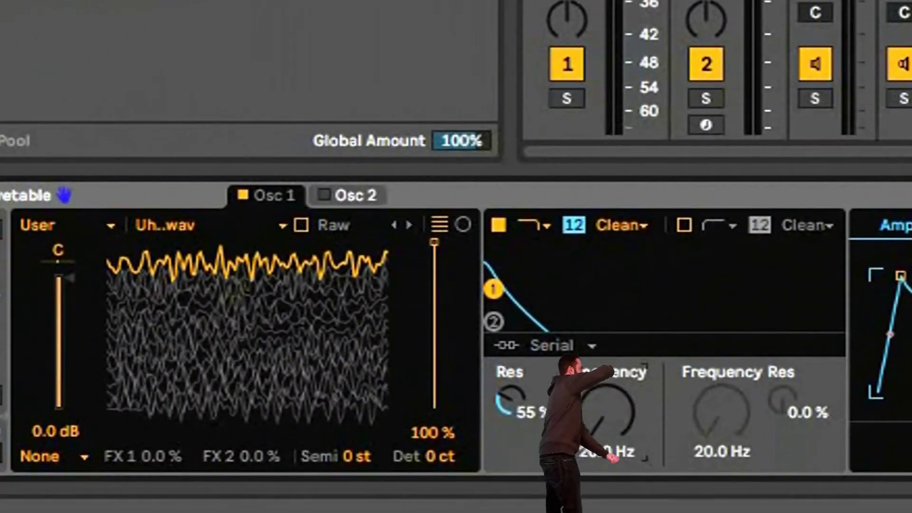
{"action": "left_click_drag", "start_coordinate": [608, 412], "coordinate": [609, 204]}
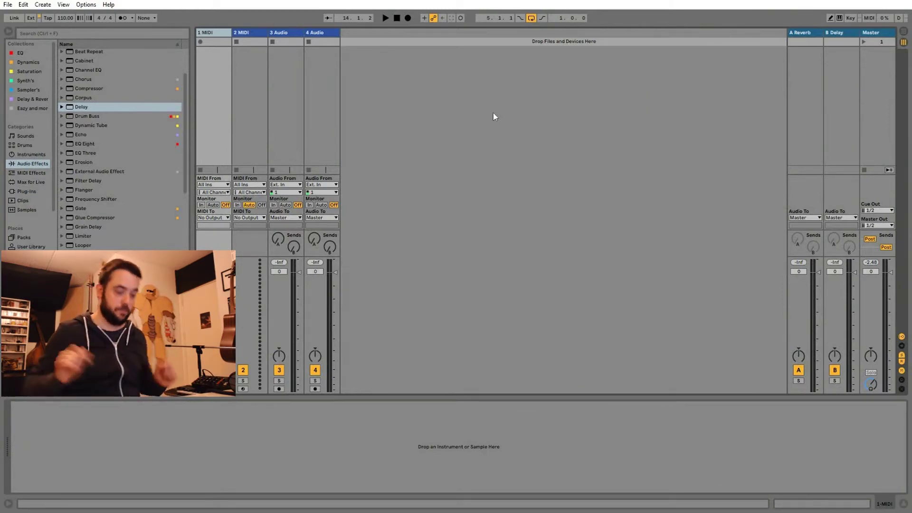
Change the interface theme to Mid Dark in the program preferences
{"action": "left_click", "coordinate": [84, 5]}
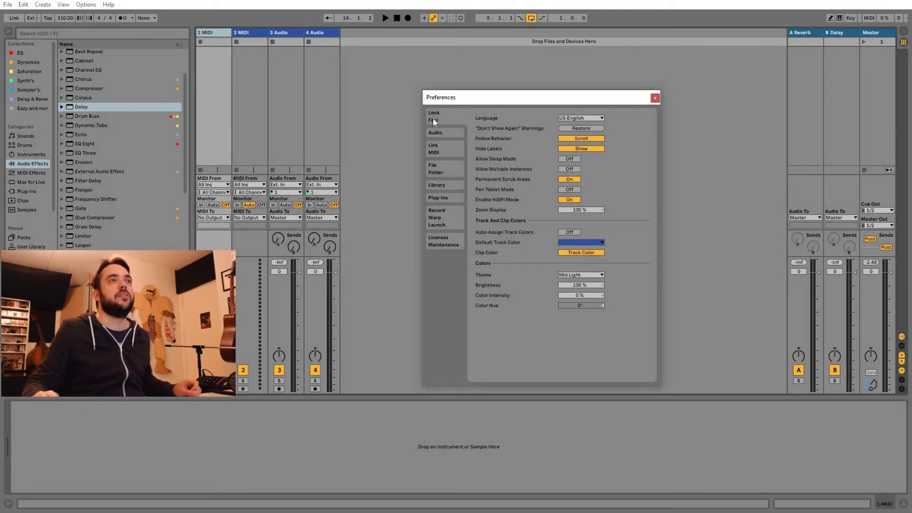
{"action": "left_click", "coordinate": [600, 275]}
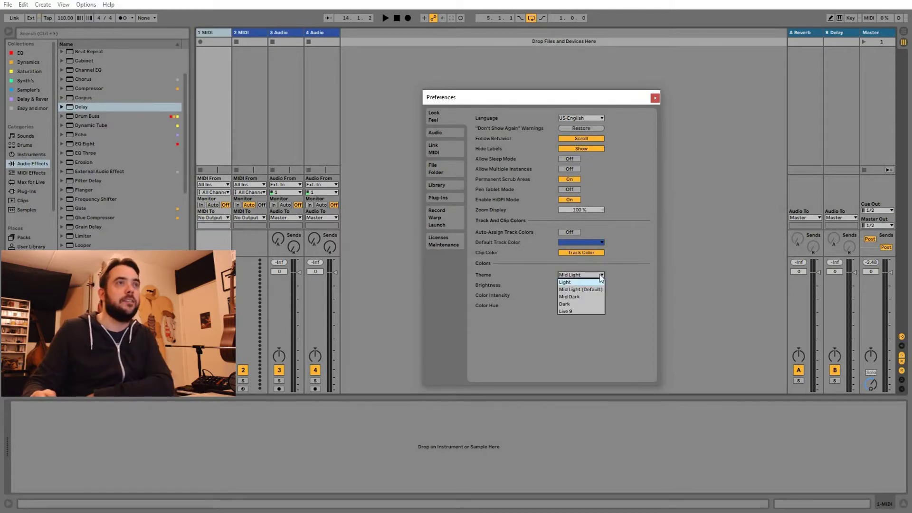
{"action": "left_click", "coordinate": [571, 298]}
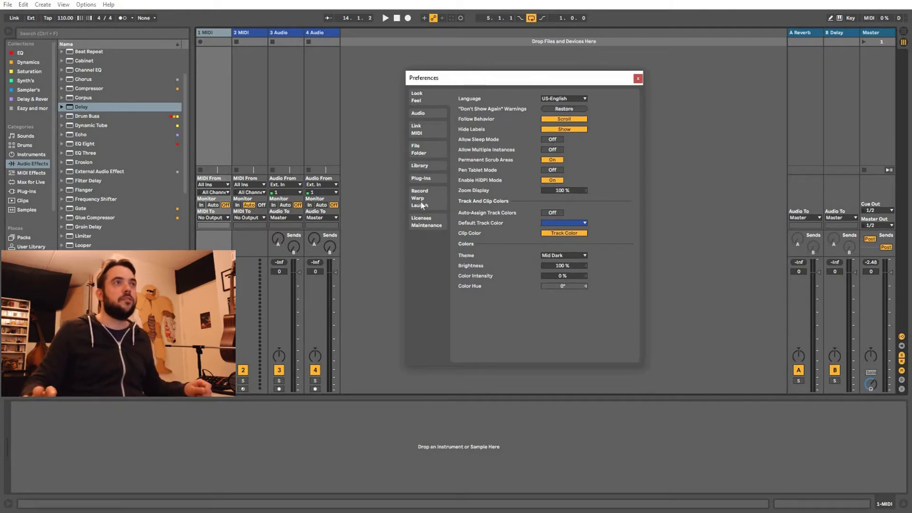
Review the Loop/Warp Short Samples choices in the Record, Warp and Launch preferences, leaving Unwarped One Shot selected, and close the preferences
{"action": "left_click", "coordinate": [421, 205]}
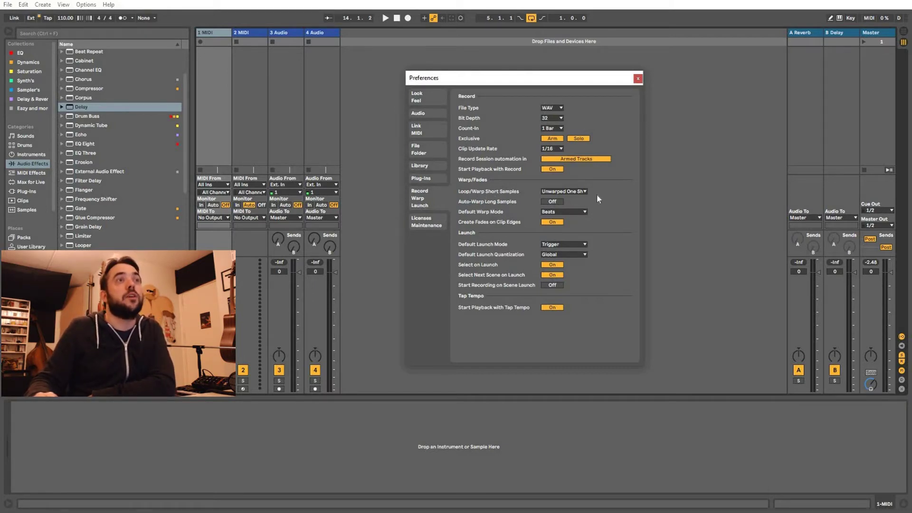
{"action": "left_click", "coordinate": [583, 192]}
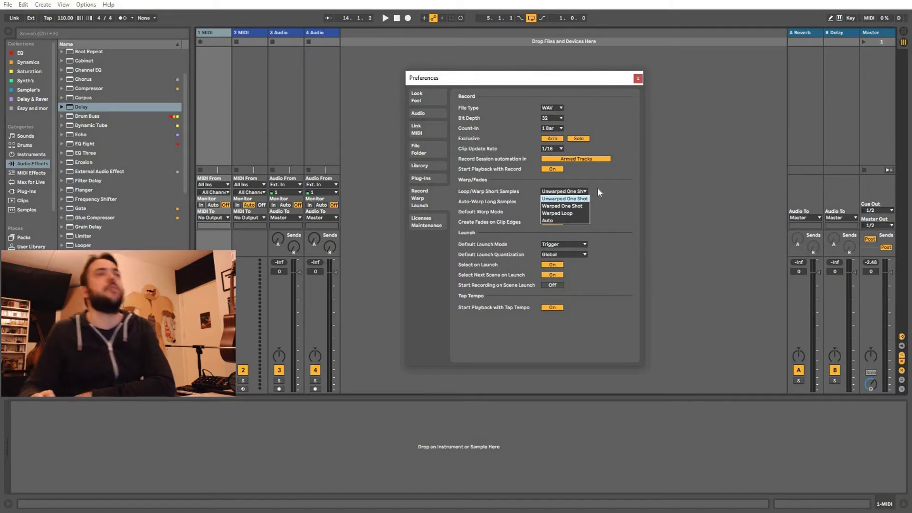
{"action": "left_click", "coordinate": [598, 189]}
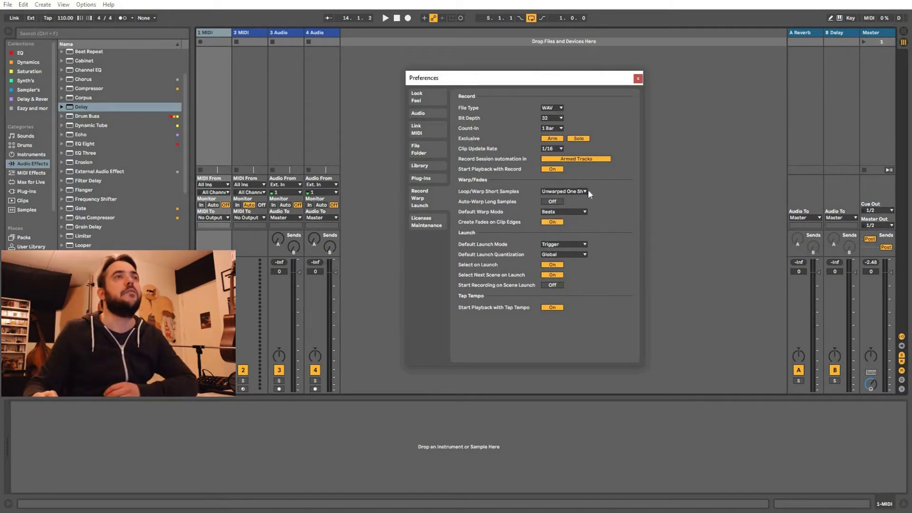
{"action": "left_click", "coordinate": [580, 192]}
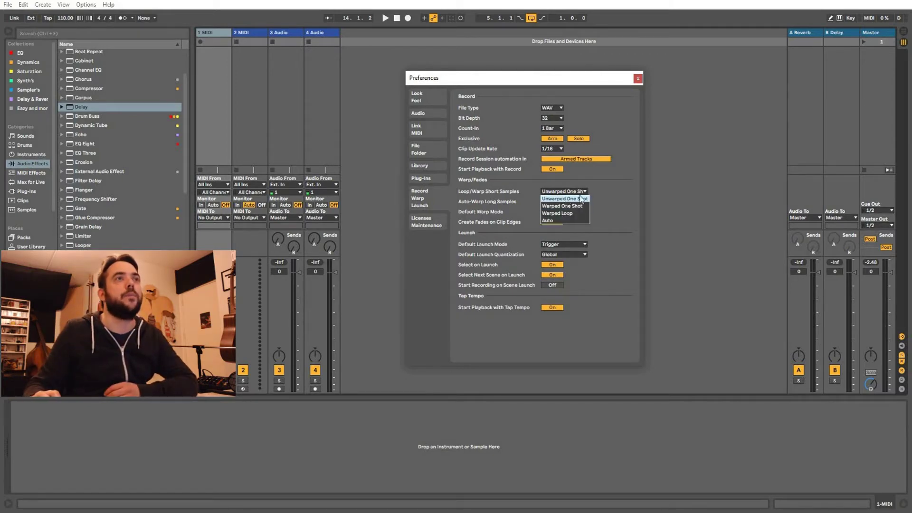
{"action": "left_click", "coordinate": [596, 194]}
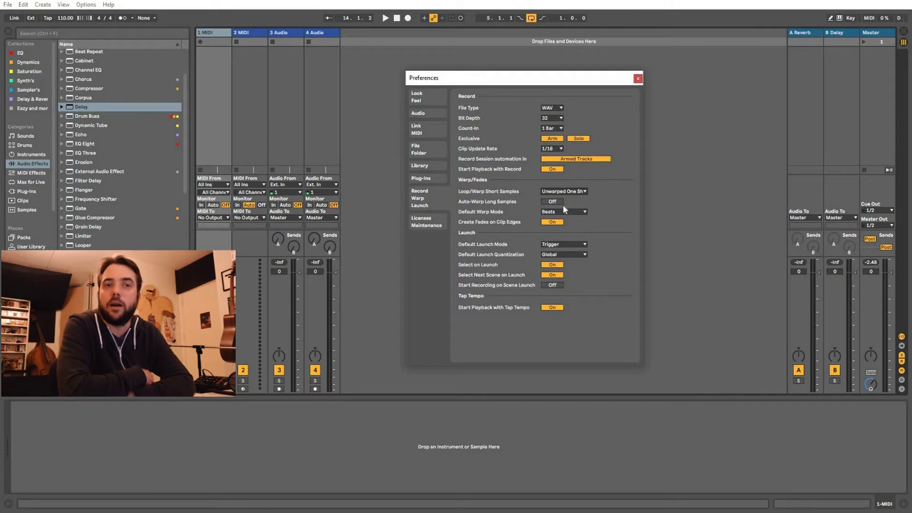
{"action": "key", "text": "Escape"}
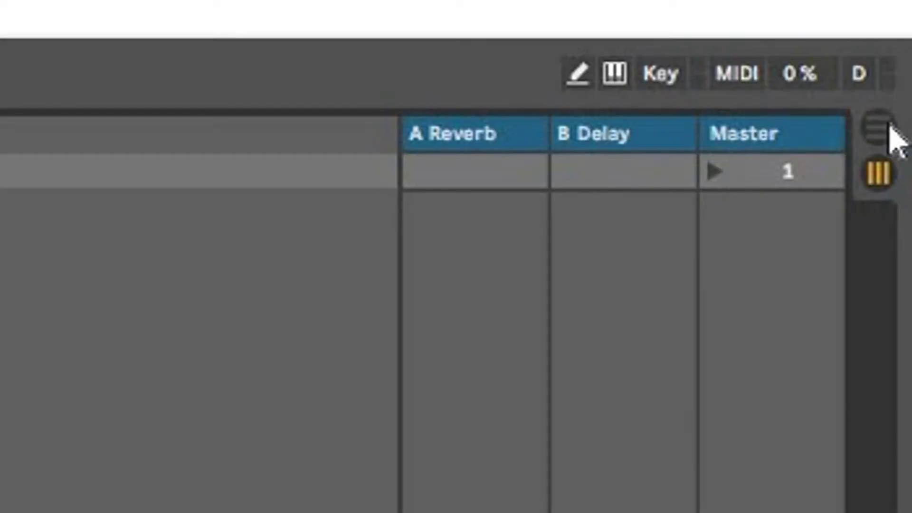
Switch back and forth between the Session view and the Arrangement view to compare them
{"action": "left_click", "coordinate": [890, 126]}
{"action": "left_click", "coordinate": [893, 180]}
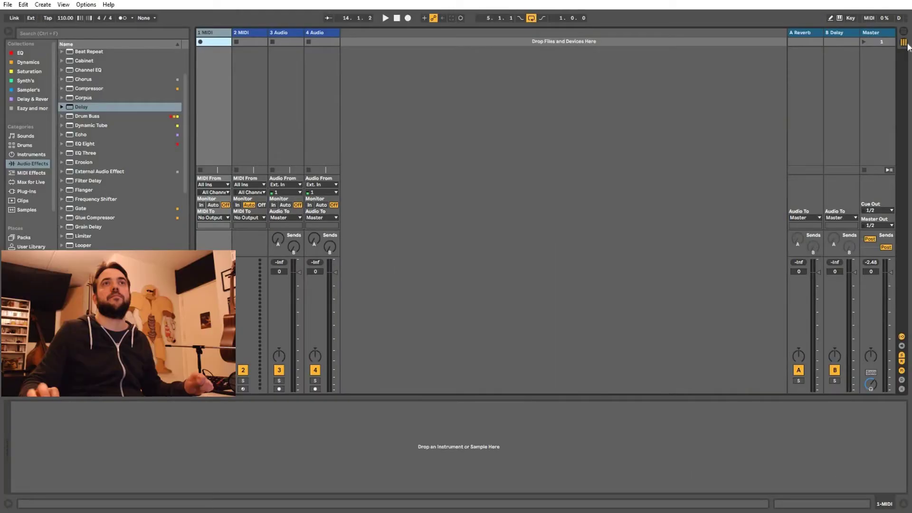
{"action": "key", "text": "Tab"}
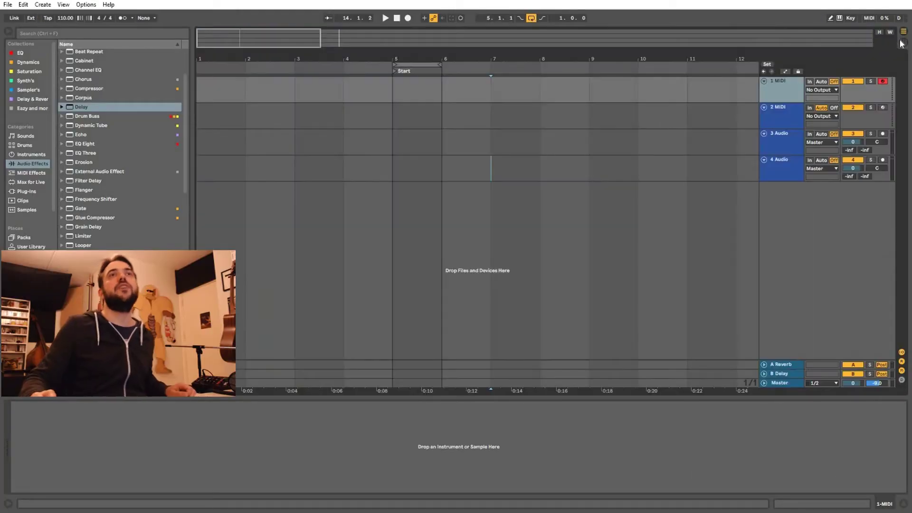
{"action": "key", "text": "Tab"}
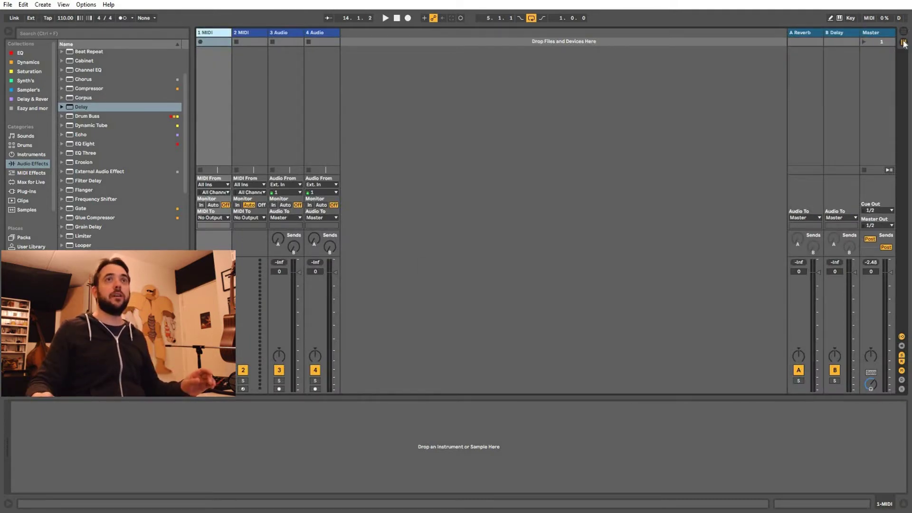
{"action": "left_click", "coordinate": [904, 32]}
{"action": "left_click", "coordinate": [905, 43]}
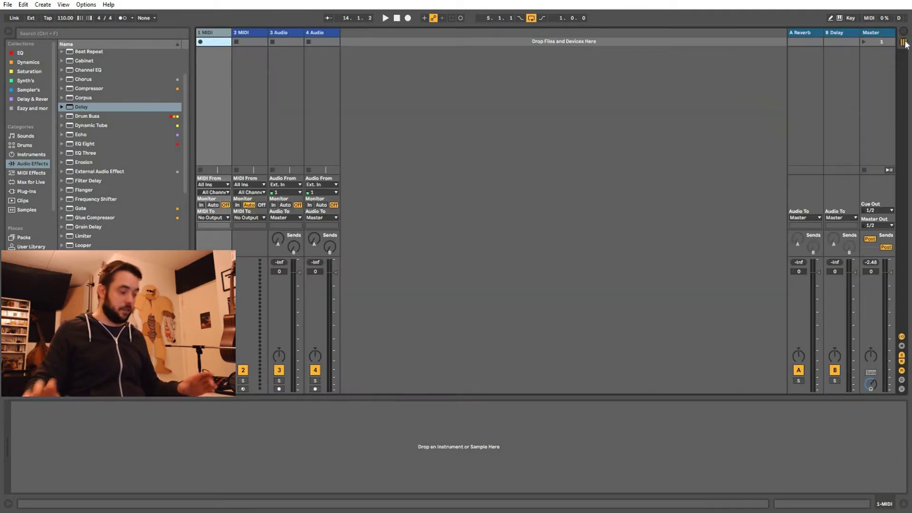
{"action": "key", "text": "Tab"}
{"action": "key", "text": "Tab"}
{"action": "key", "text": "Tab"}
{"action": "key", "text": "Tab"}
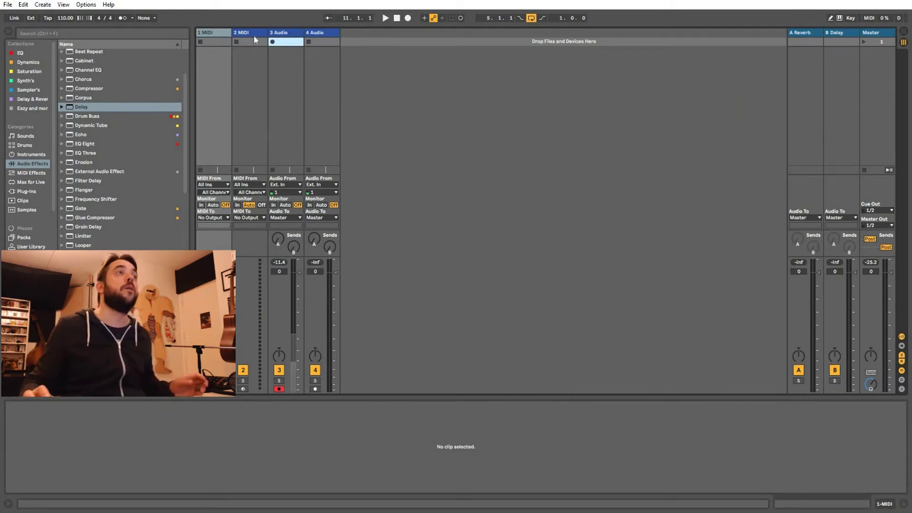
Inspect the 2 MIDI track's first clip slot, and play the empty arrangement from bar 5 in the Arrangement view
{"action": "left_click", "coordinate": [255, 40]}
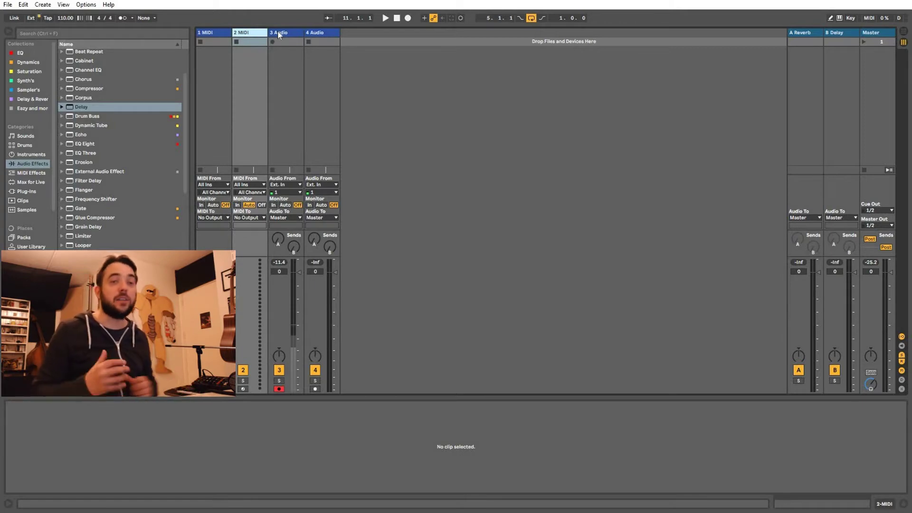
{"action": "key", "text": "Tab"}
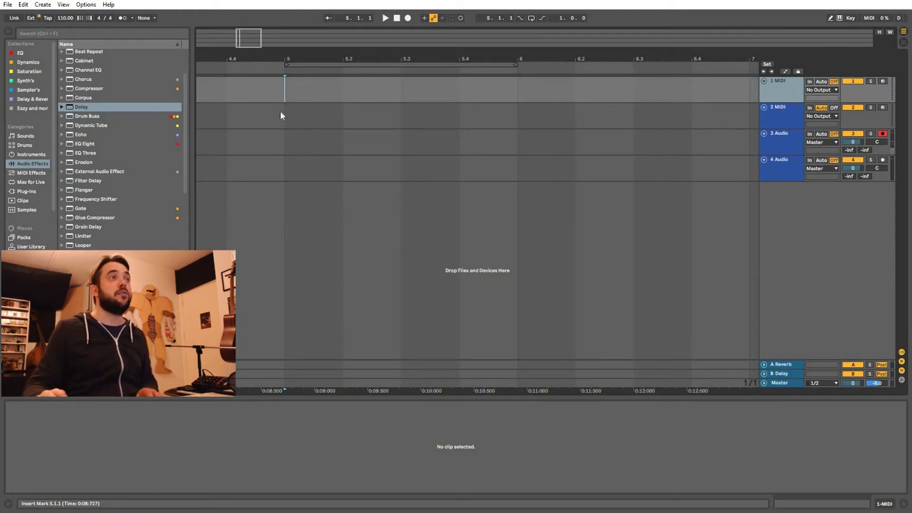
{"action": "key", "text": "space"}
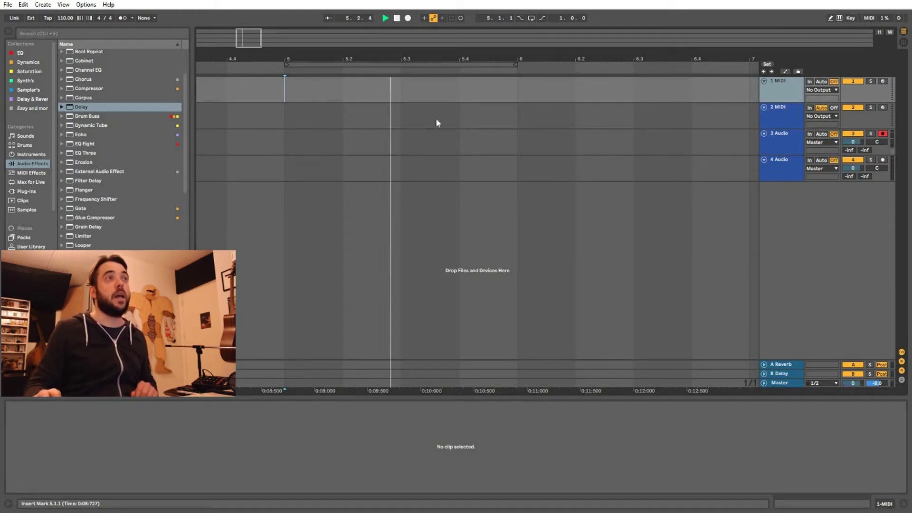
{"action": "scroll", "coordinate": [673, 135], "scroll_direction": "down", "scroll_amount": 3}
{"action": "scroll", "coordinate": [673, 140], "scroll_direction": "down", "scroll_amount": 10}
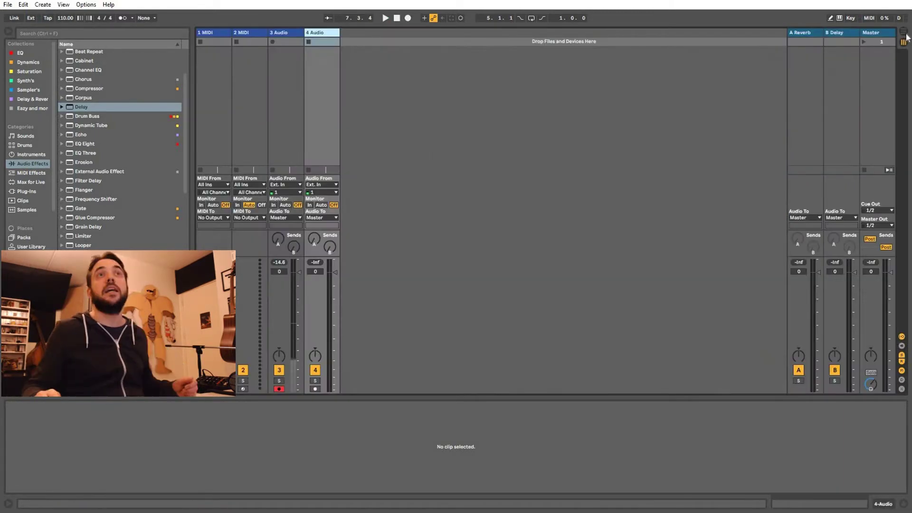
Examine the arrangement timeline and place the insert marker at 5.1.1 on the 1 MIDI track
{"action": "left_click", "coordinate": [905, 32]}
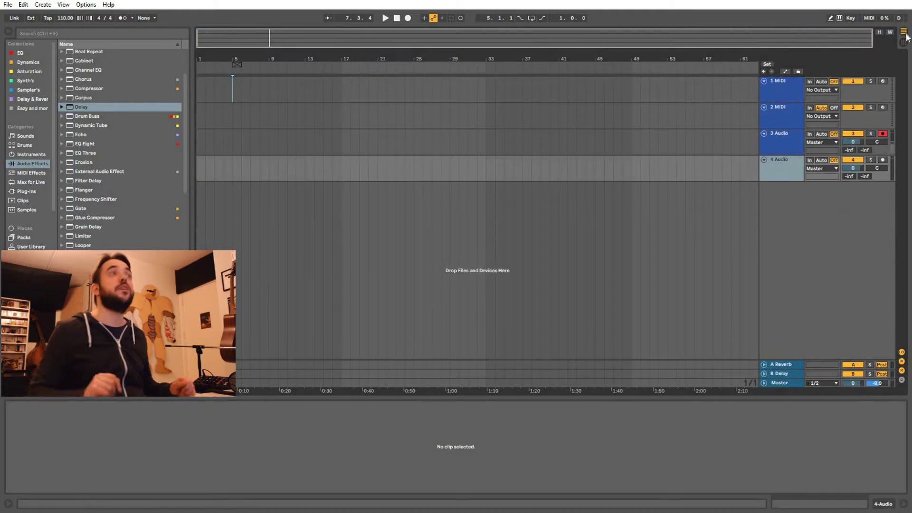
{"action": "left_click", "coordinate": [225, 181]}
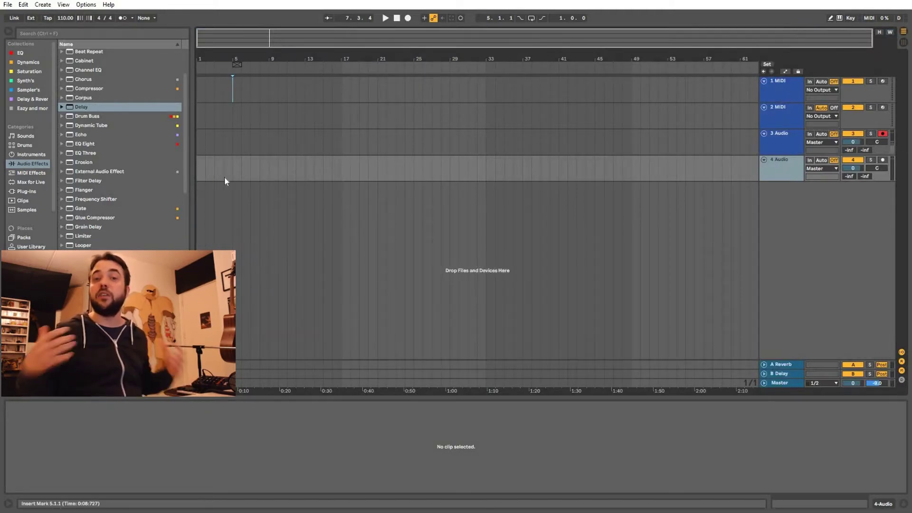
{"action": "left_click", "coordinate": [230, 100]}
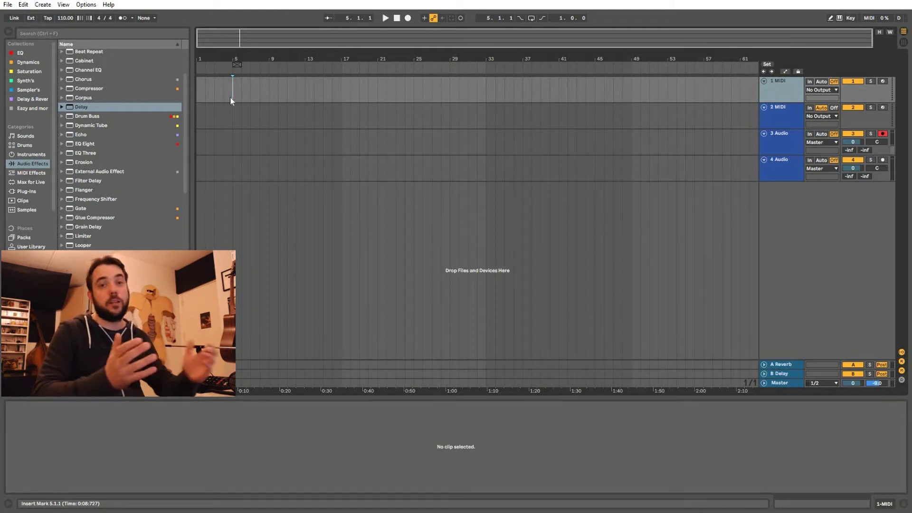
Return to the Session view and select the 3 Audio and 4 Audio tracks
{"action": "key", "text": "Tab"}
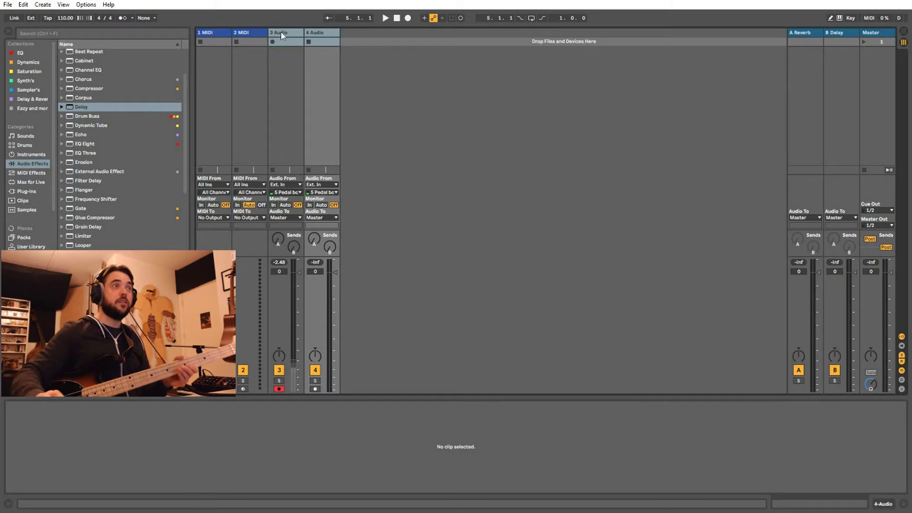
{"action": "left_click", "coordinate": [281, 32]}
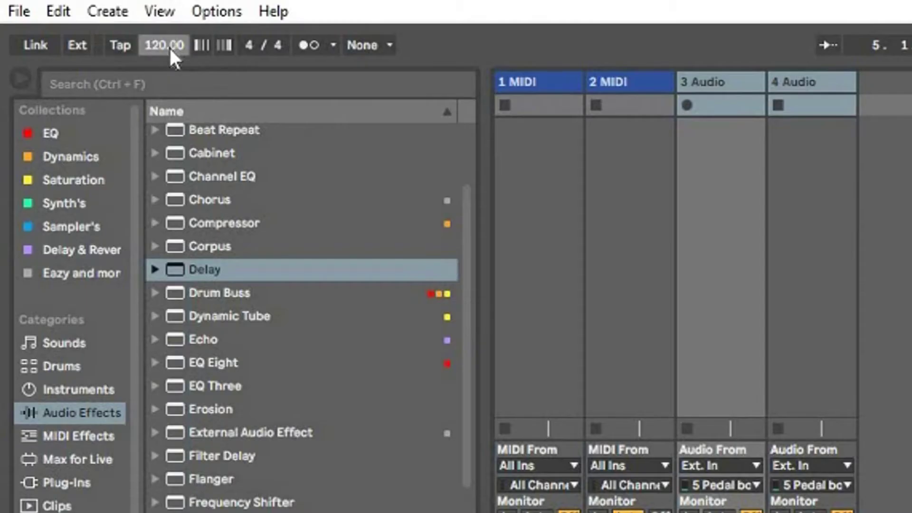
Try different set tempos by adjusting the tempo value, resetting it to 120.00 BPM and tapping a new one
{"action": "left_click_drag", "start_coordinate": [67, 19], "coordinate": [67, 29]}
{"action": "left_click_drag", "start_coordinate": [169, 50], "coordinate": [168, 61]}
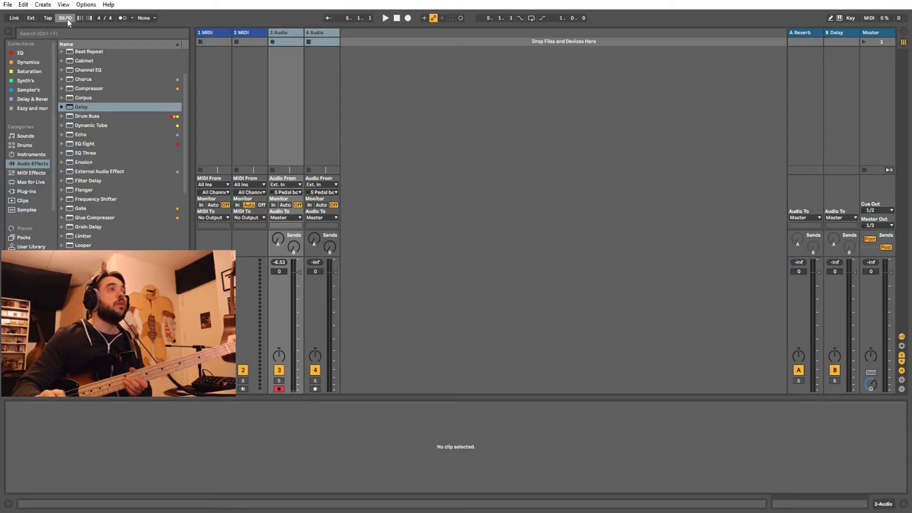
{"action": "key", "text": "Delete"}
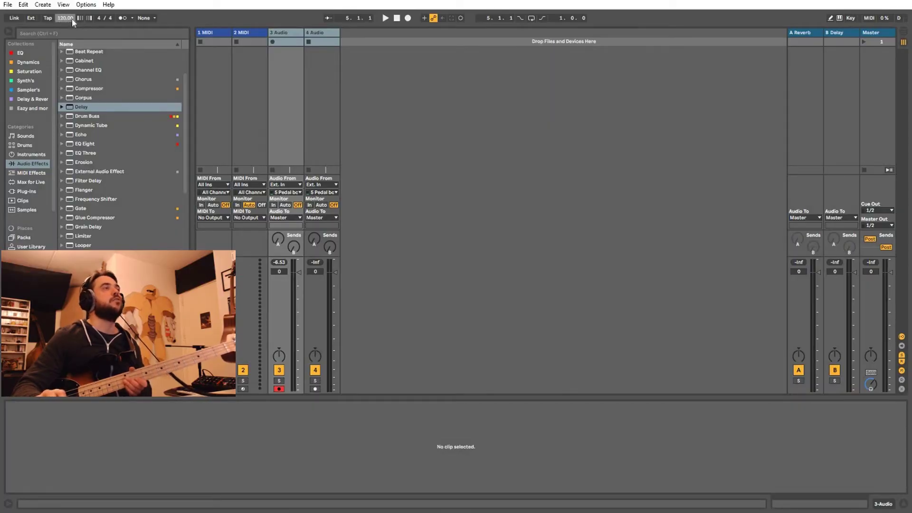
{"action": "left_click", "coordinate": [47, 19]}
{"action": "left_click", "coordinate": [47, 19]}
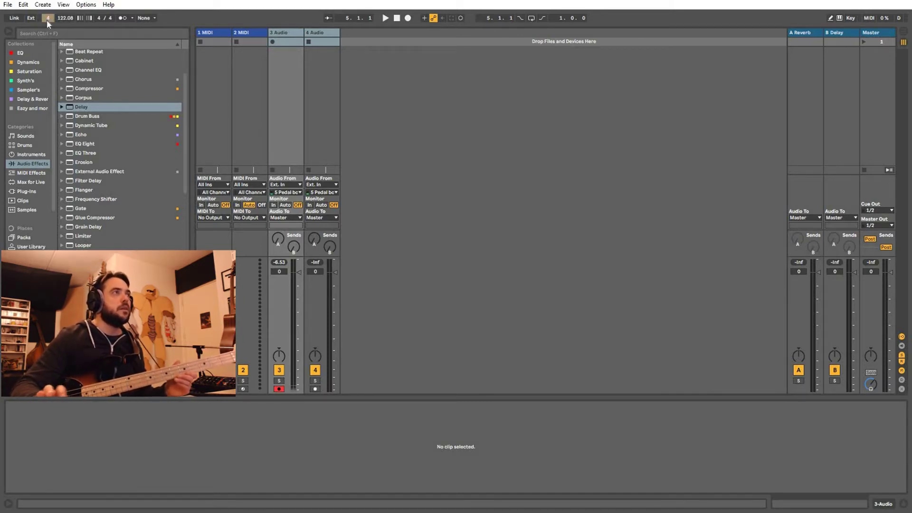
Review the metronome's count-in, sound and rhythm options, and set the global launch quantization to 1 Bar
{"action": "left_click", "coordinate": [133, 18]}
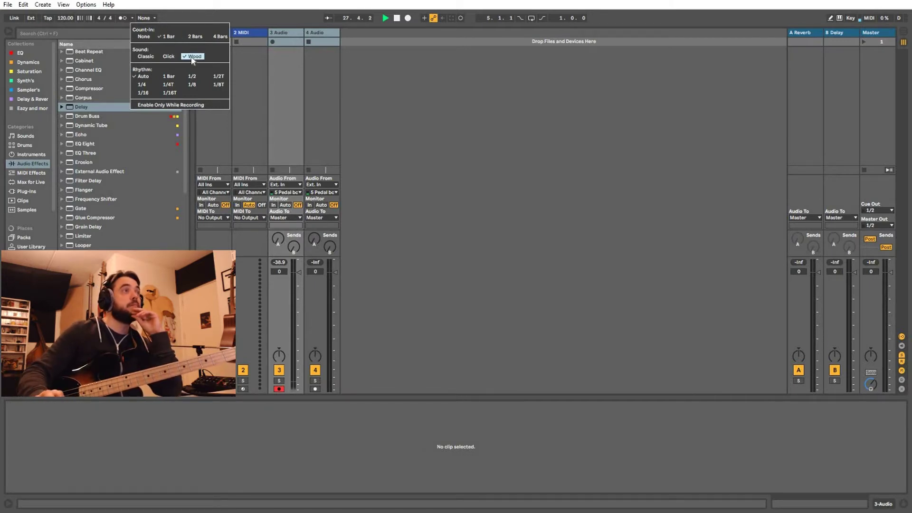
{"action": "left_click", "coordinate": [170, 2]}
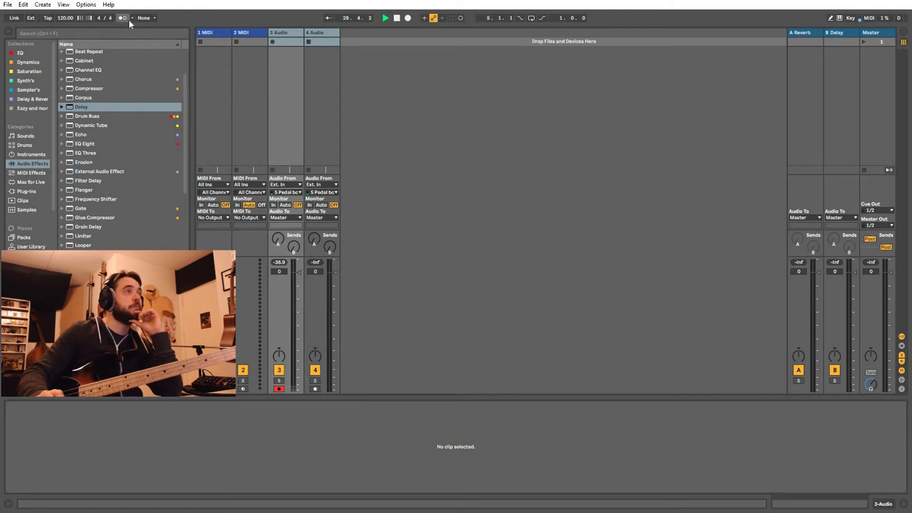
{"action": "left_click", "coordinate": [143, 19]}
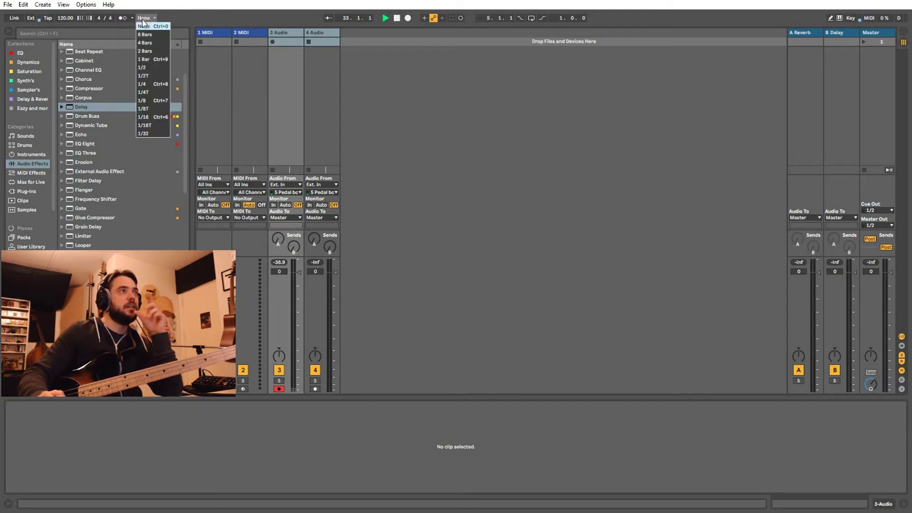
{"action": "left_click", "coordinate": [145, 59]}
{"action": "key", "text": "space"}
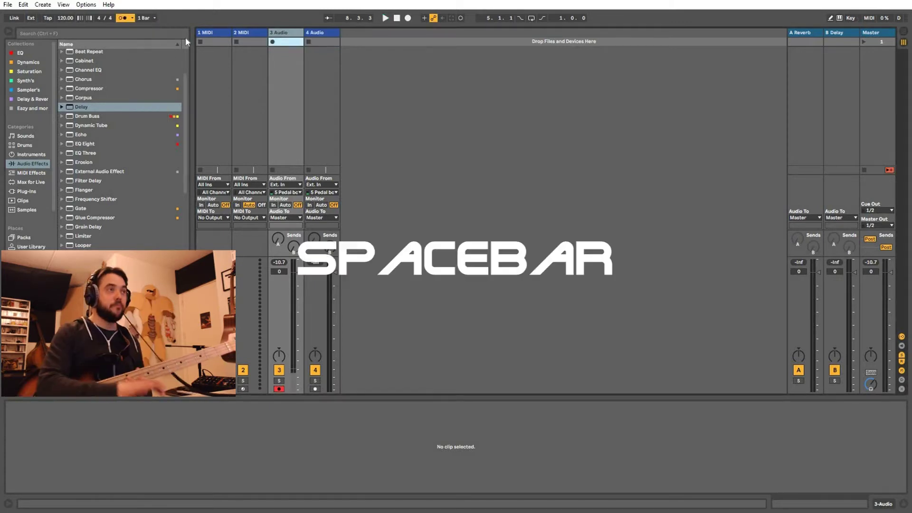
Record an 8-bar bass clip into the first slot of the 3 Audio track and let it loop
{"action": "left_click", "coordinate": [272, 41]}
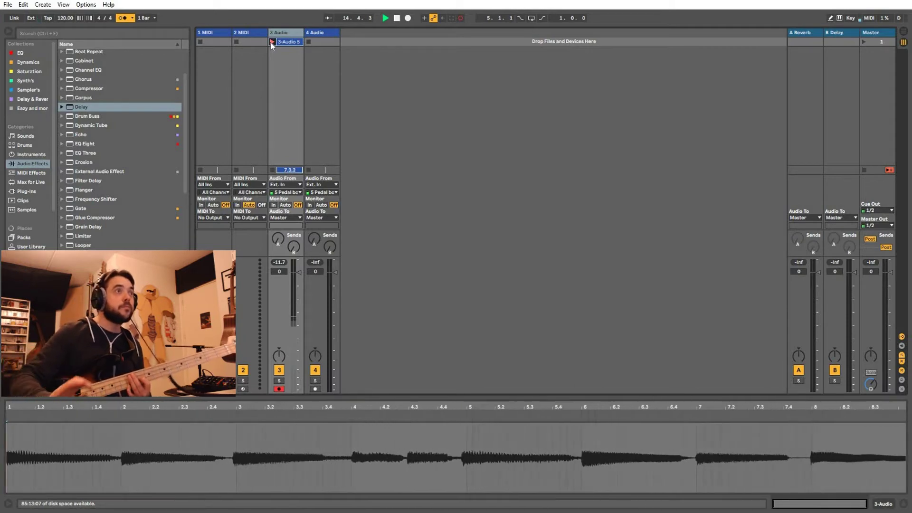
{"action": "left_click", "coordinate": [272, 42]}
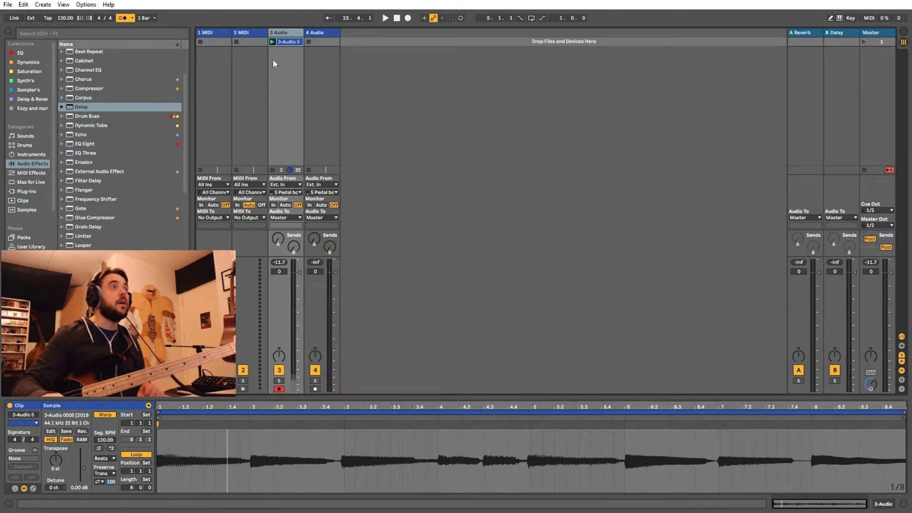
Record a second bass clip of five bars into the first slot of 4 Audio while the 3 Audio clip loops
{"action": "left_click", "coordinate": [319, 51]}
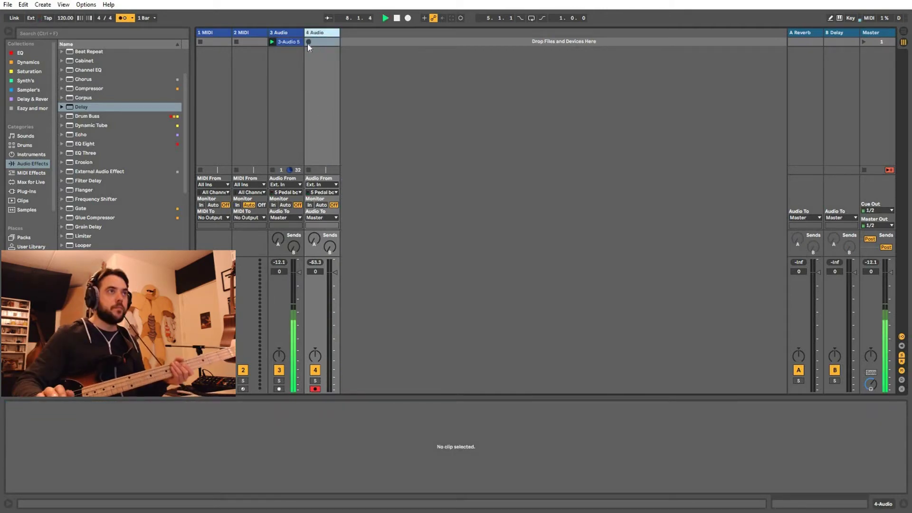
{"action": "left_click", "coordinate": [309, 42]}
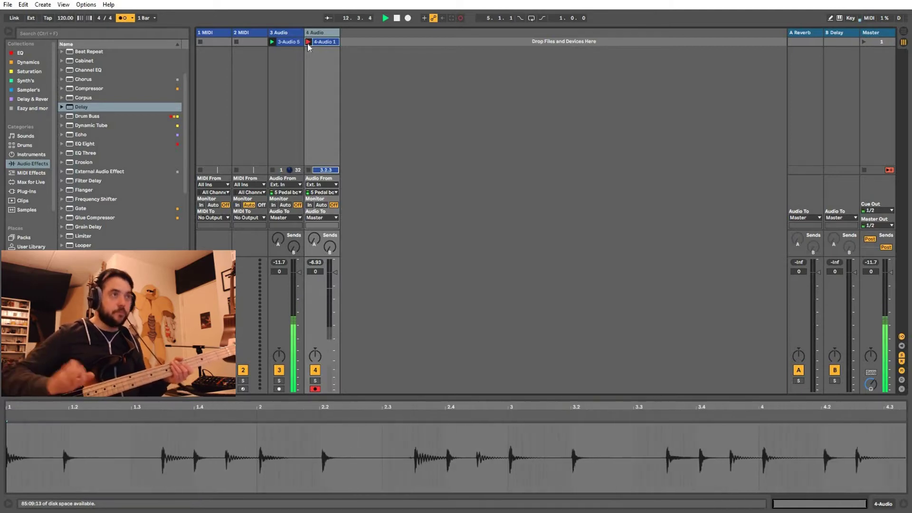
{"action": "left_click", "coordinate": [308, 43]}
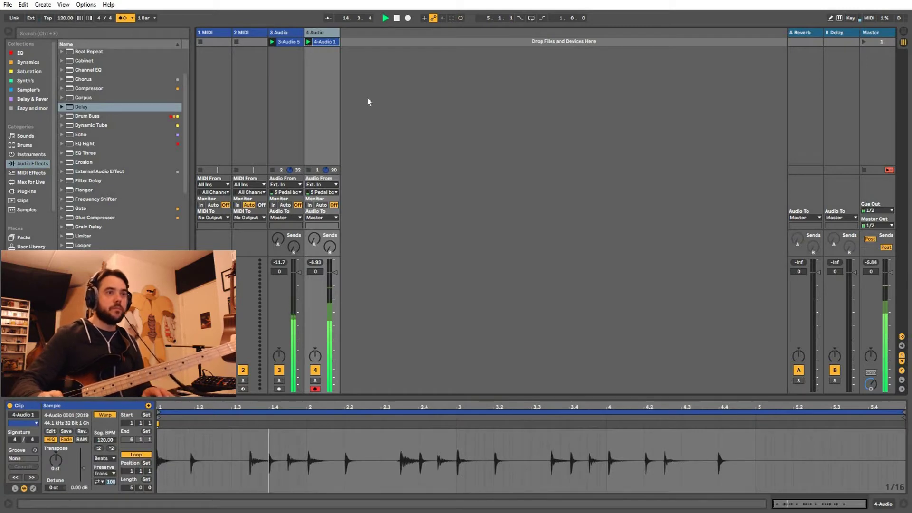
{"action": "key", "text": "space"}
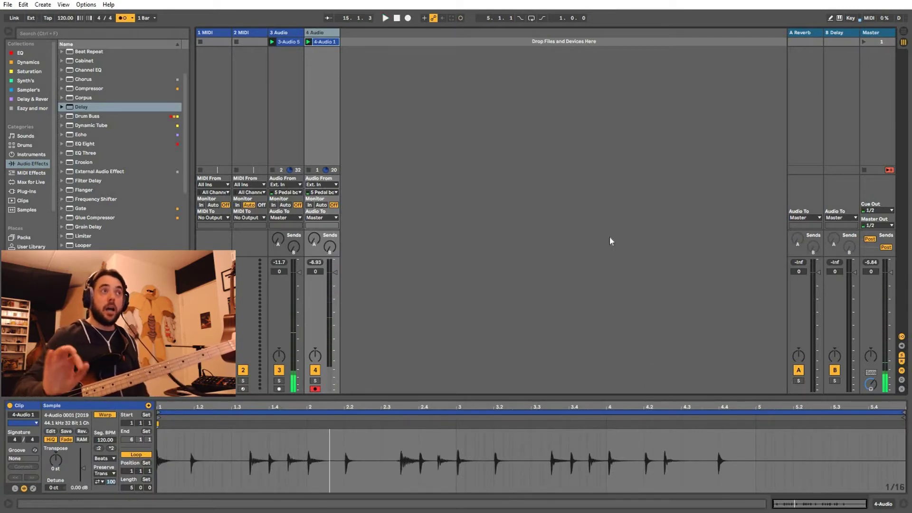
Shorten the 4 Audio clip's loop to 4 bars and play it together with the 3 Audio clip
{"action": "left_click", "coordinate": [904, 414]}
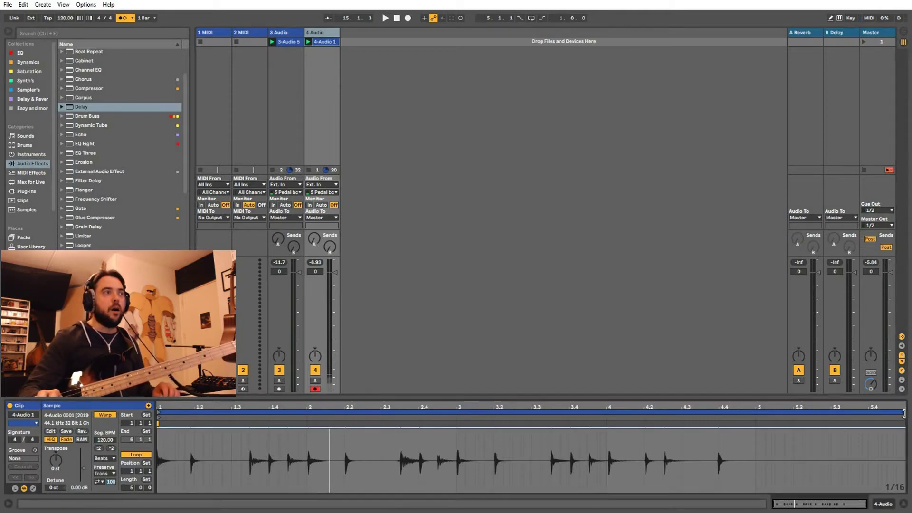
{"action": "left_click_drag", "start_coordinate": [904, 413], "coordinate": [754, 422]}
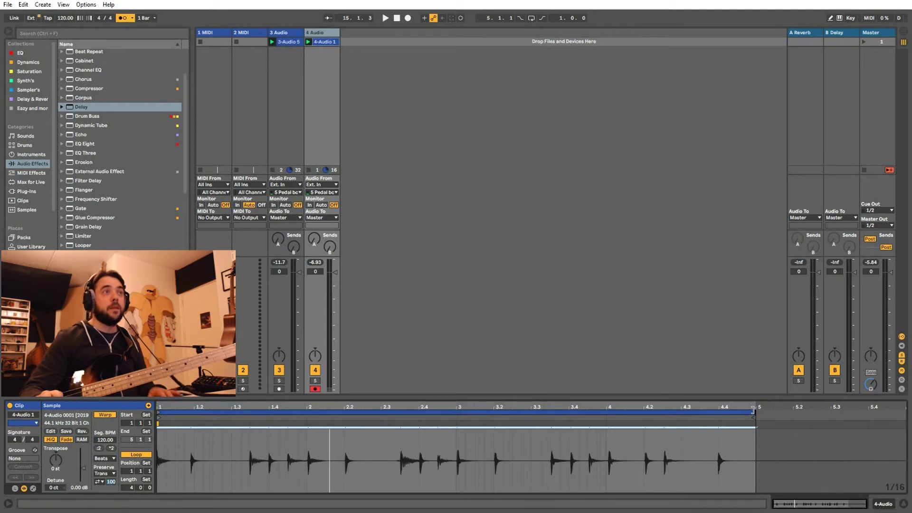
{"action": "key", "text": "space"}
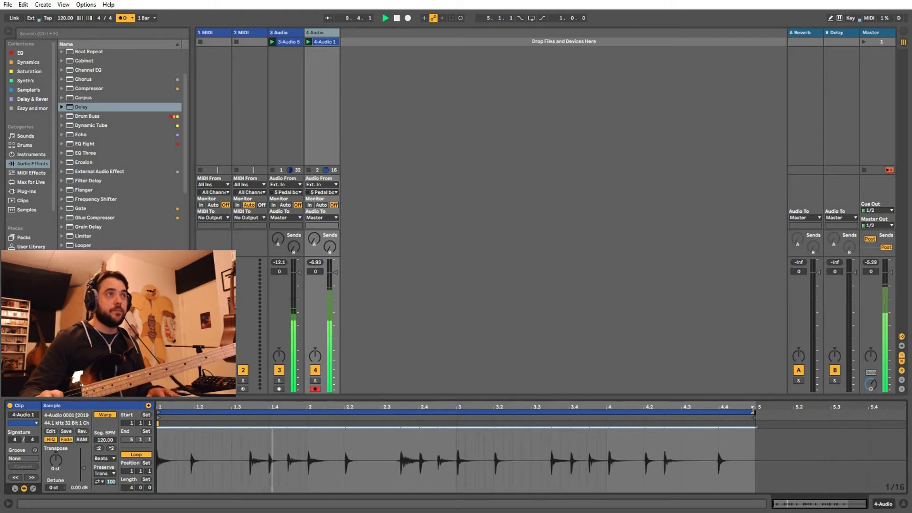
{"action": "key", "text": "space"}
Review the available input channels of the 3 Audio track and keep 5 Pedal board as its source
{"action": "left_click", "coordinate": [288, 42]}
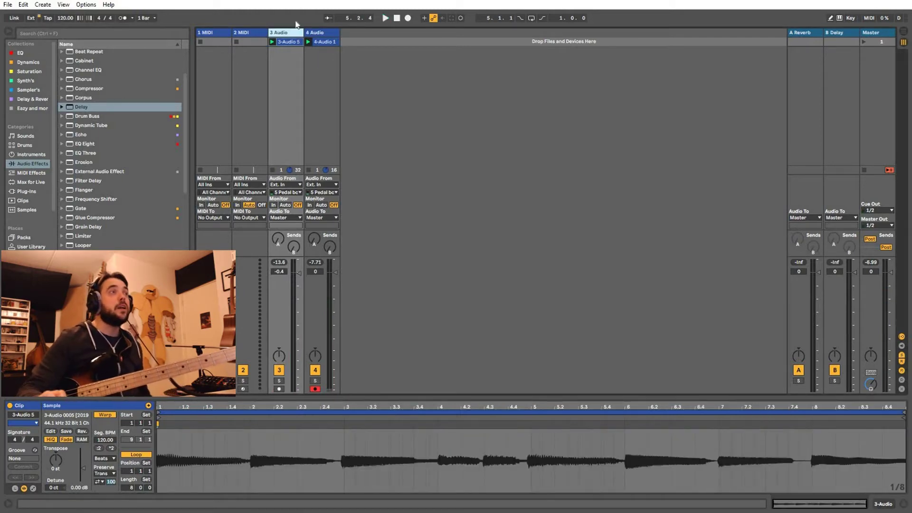
{"action": "left_click", "coordinate": [299, 192]}
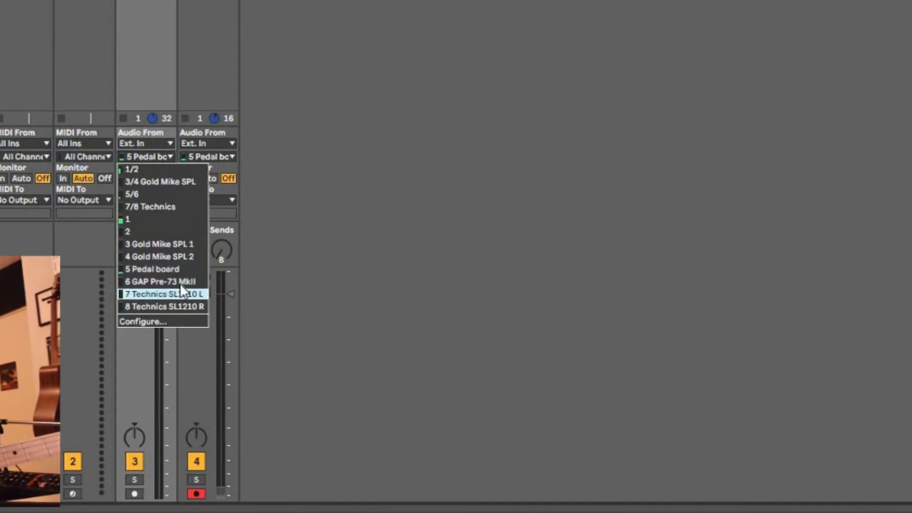
{"action": "left_click", "coordinate": [151, 269]}
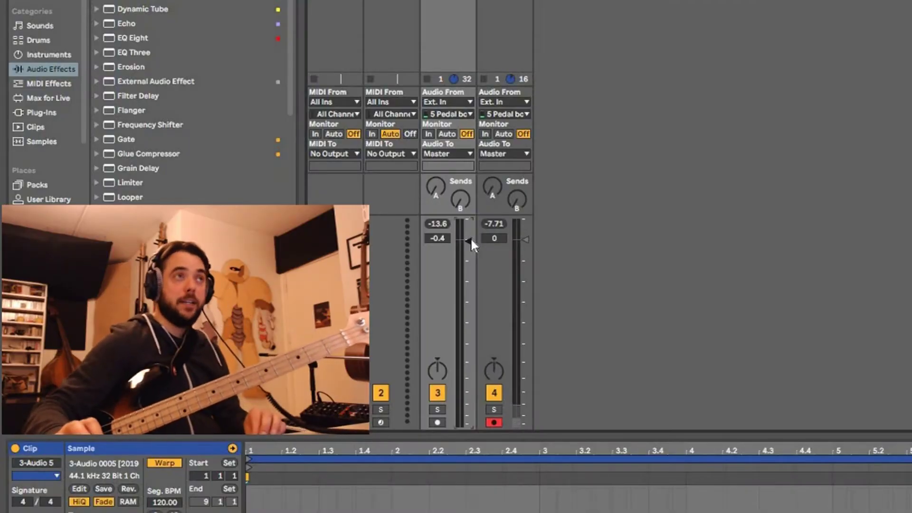
Reset the 3 Audio track's volume to 0 dB and lower it while the loops play
{"action": "mouse_move", "coordinate": [470, 240]}
{"action": "left_mouse_down"}
{"action": "mouse_move", "coordinate": [470, 393]}
{"action": "mouse_move", "coordinate": [471, 245]}
{"action": "left_mouse_up"}
{"action": "double_click", "coordinate": [471, 246]}
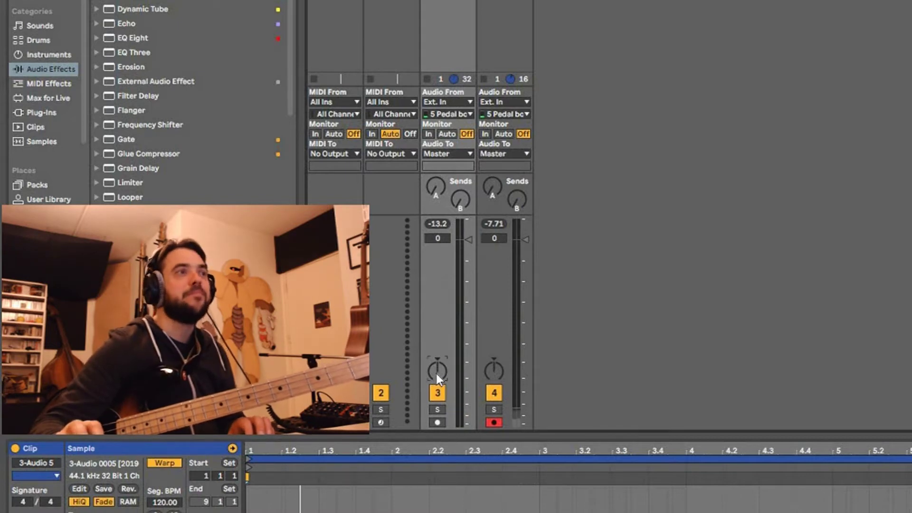
{"action": "left_click_drag", "start_coordinate": [467, 223], "coordinate": [468, 269]}
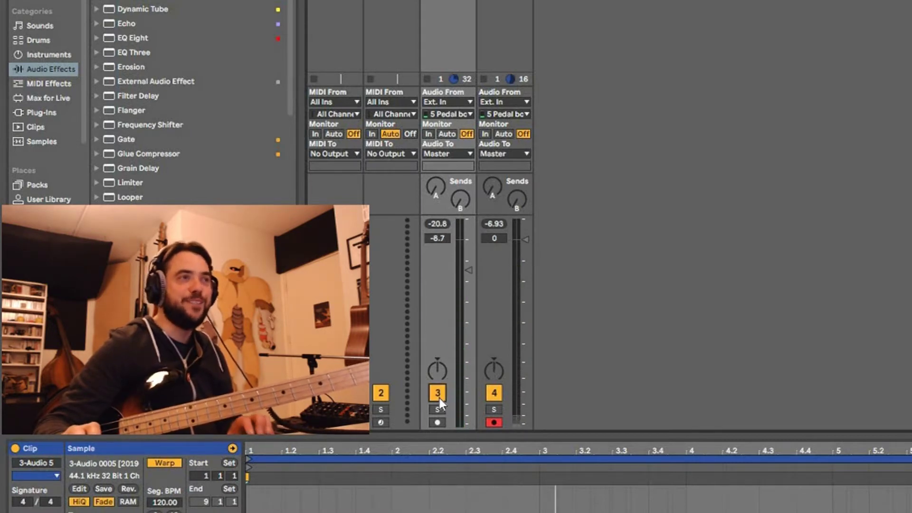
Try muting and soloing the 3 Audio track, restoring both, and arm the track for recording
{"action": "left_click", "coordinate": [439, 397]}
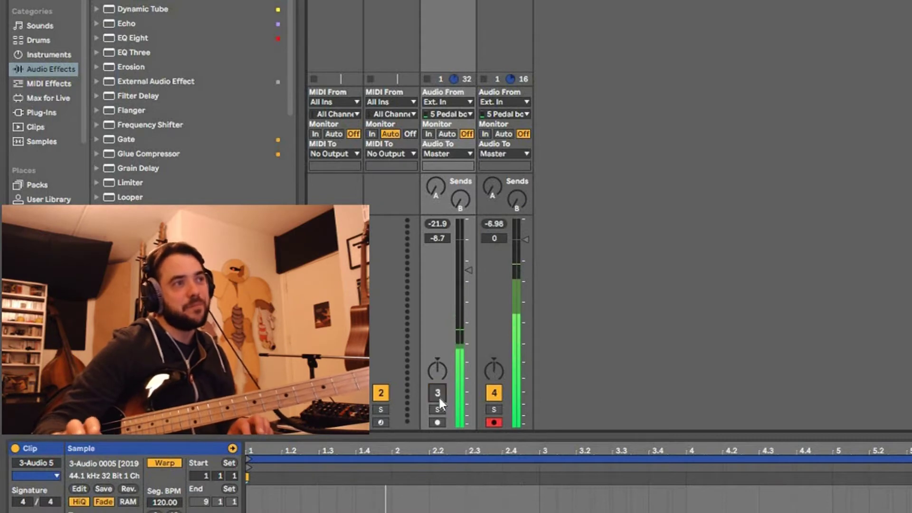
{"action": "left_click", "coordinate": [440, 398]}
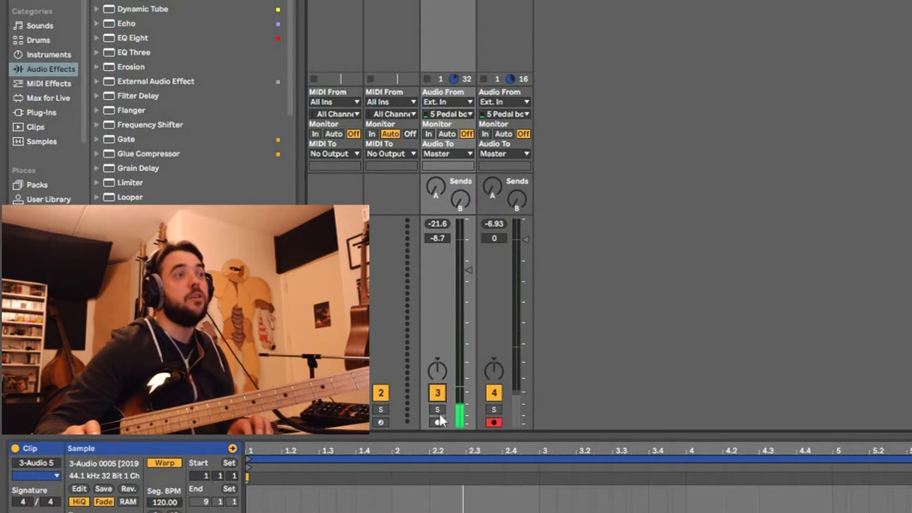
{"action": "left_click", "coordinate": [439, 412]}
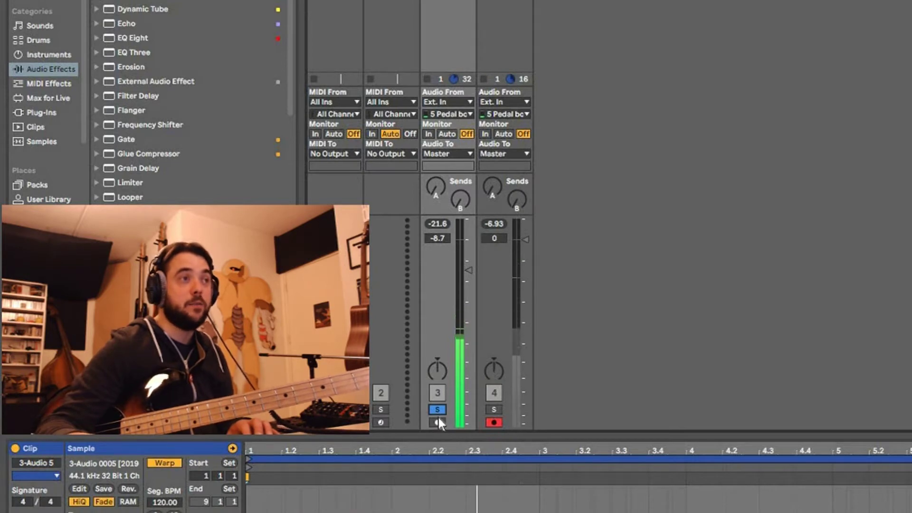
{"action": "left_click", "coordinate": [435, 409]}
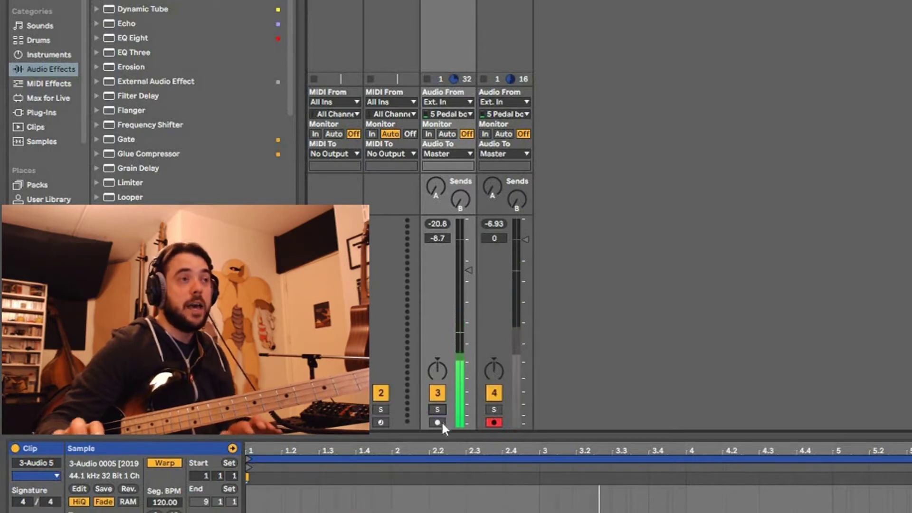
{"action": "left_click", "coordinate": [438, 422]}
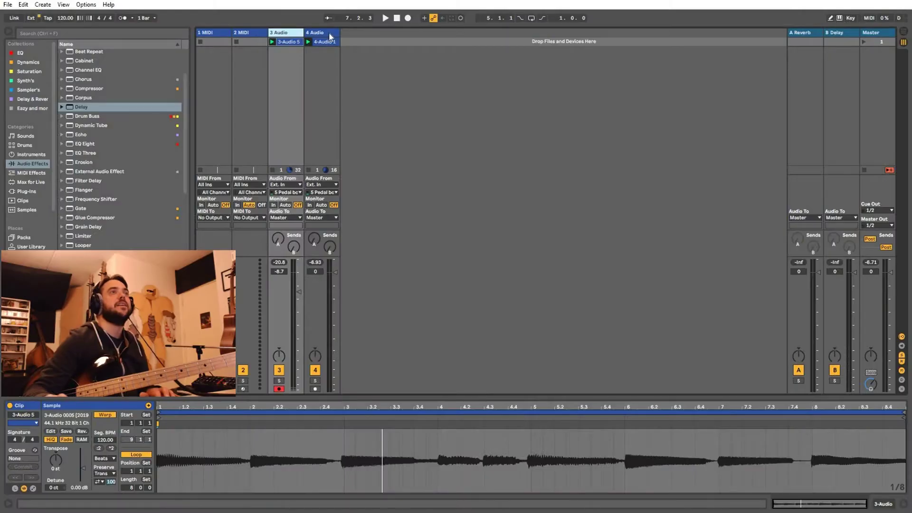
Insert a new audio track after the 4 Audio track
{"action": "left_click", "coordinate": [321, 33]}
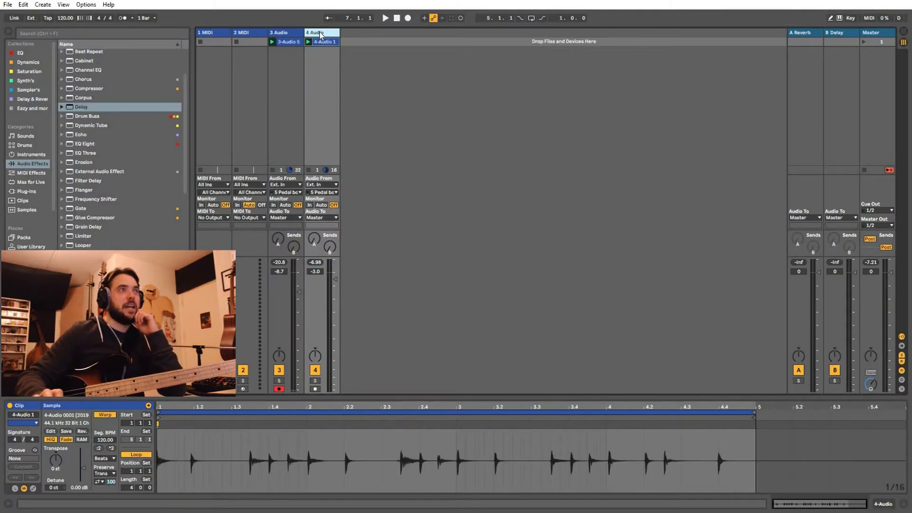
{"action": "right_click", "coordinate": [321, 34]}
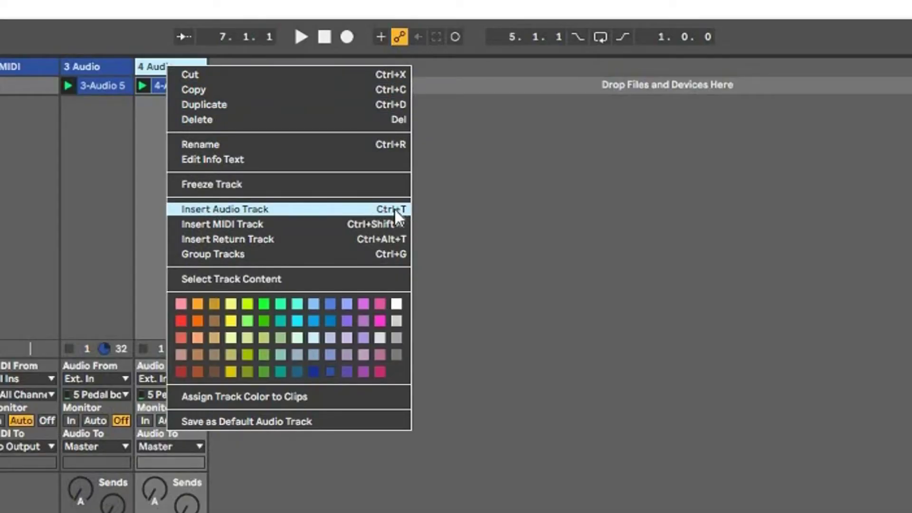
{"action": "left_click", "coordinate": [136, 166]}
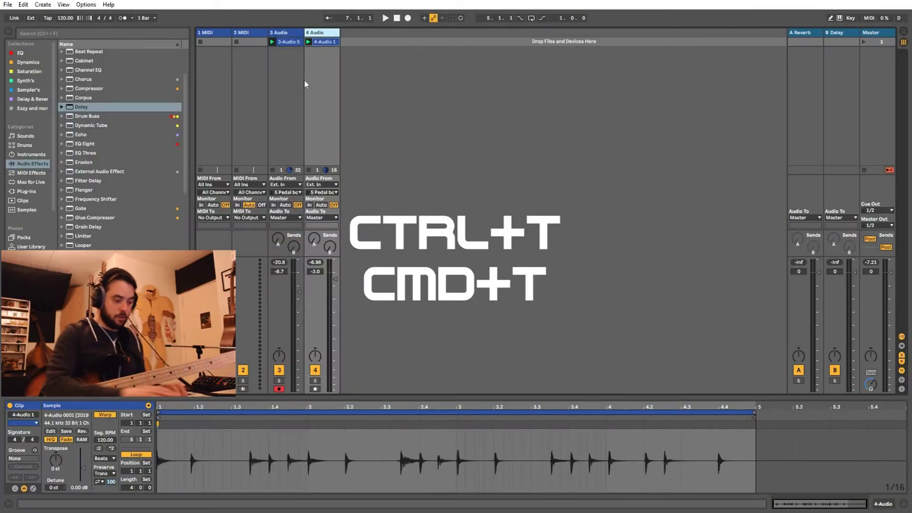
{"action": "key", "text": "ctrl+t"}
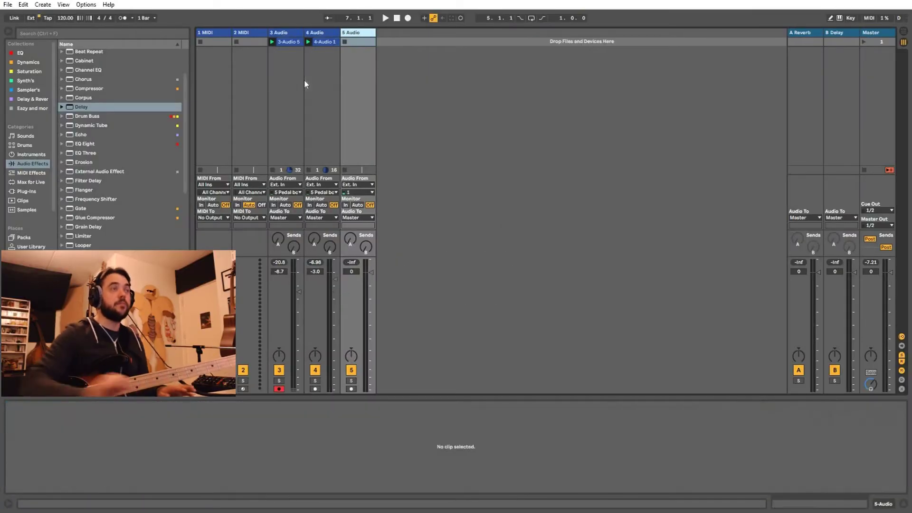
Record a 4-bar bass clip from 5 Pedal board into the first slot of the 5 Audio track and loop it
{"action": "left_click", "coordinate": [365, 43]}
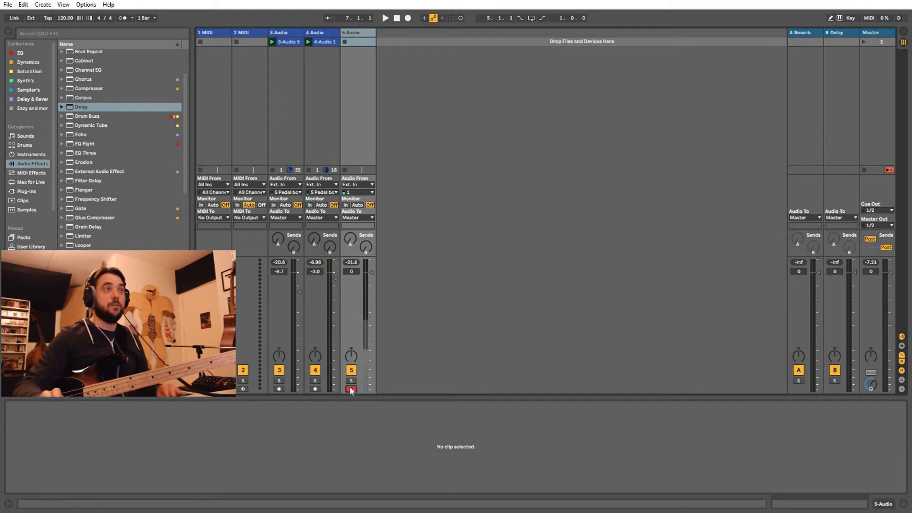
{"action": "key", "text": "space"}
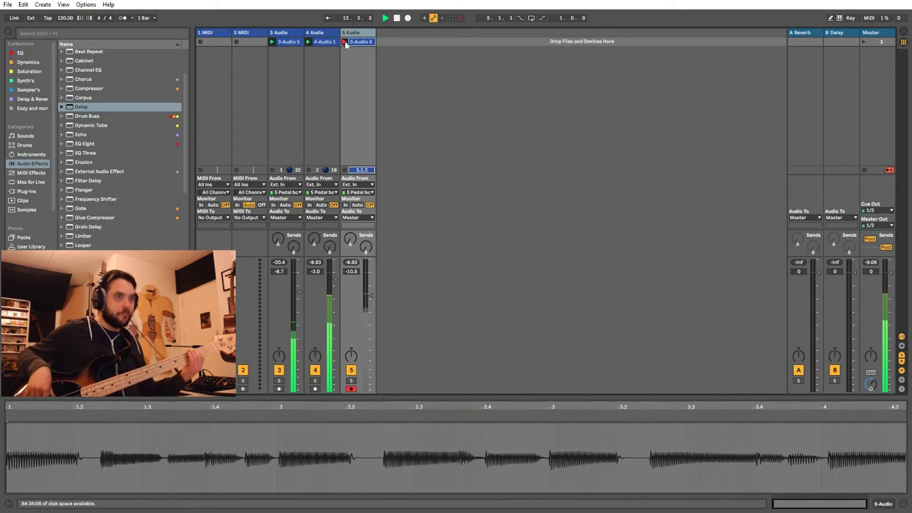
{"action": "left_click", "coordinate": [345, 42]}
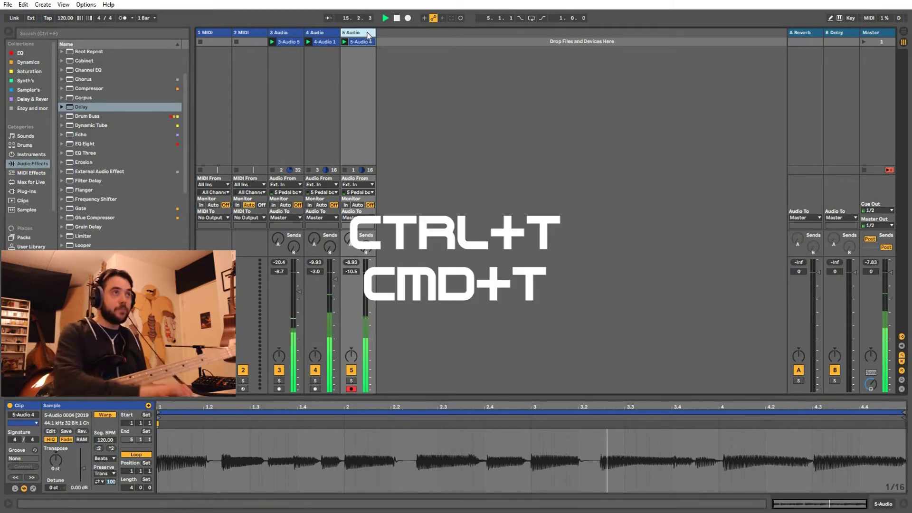
Insert another audio track after 5 Audio and set its input to 5 Pedal board
{"action": "key", "text": "ctrl+t"}
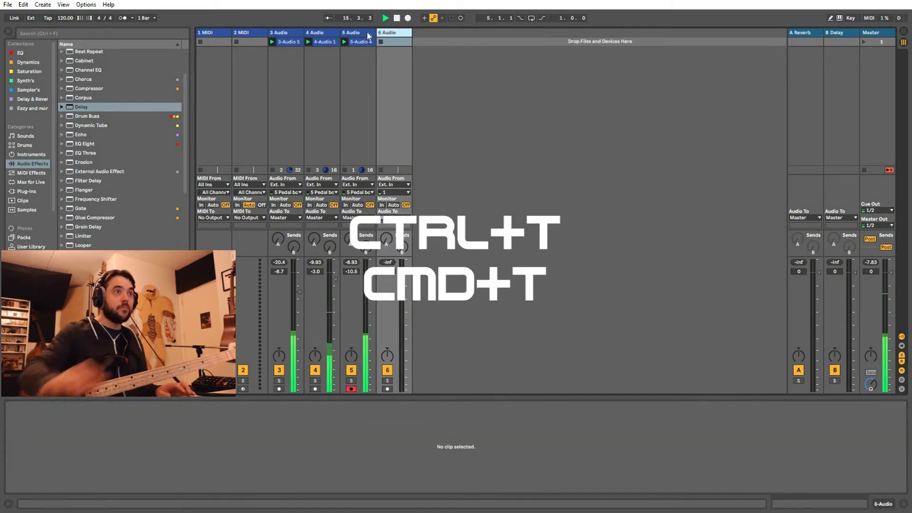
{"action": "left_click", "coordinate": [407, 193]}
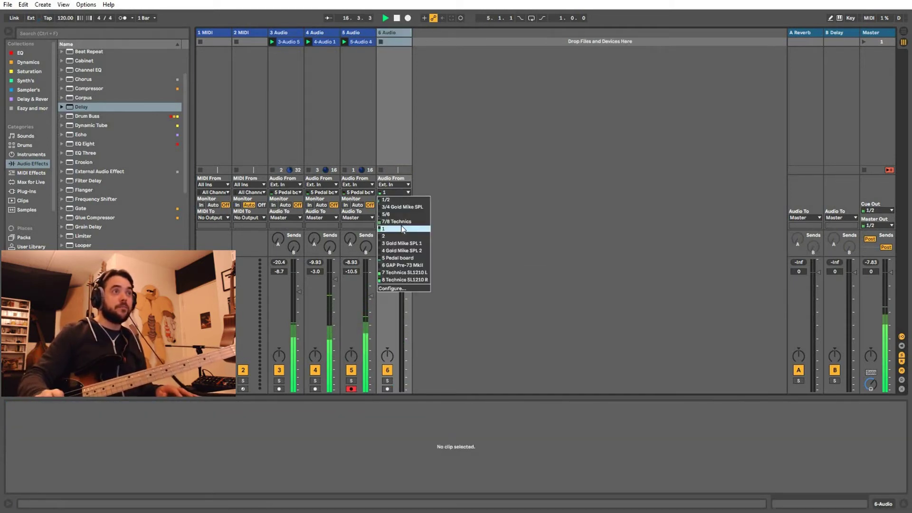
{"action": "left_click", "coordinate": [399, 258]}
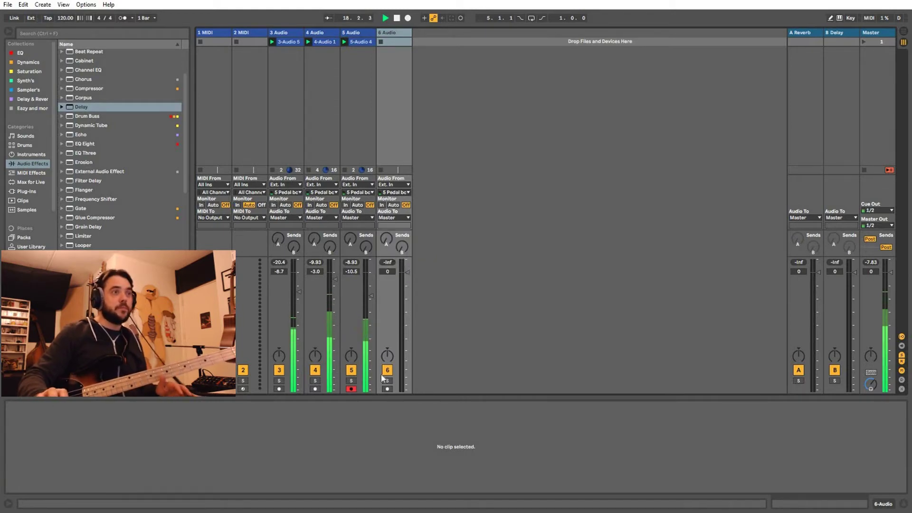
Arm the 6 Audio track, record a looping 4-bar bass clip into its first slot, and play back all four bass loops
{"action": "left_click", "coordinate": [387, 390]}
{"action": "left_click", "coordinate": [381, 42]}
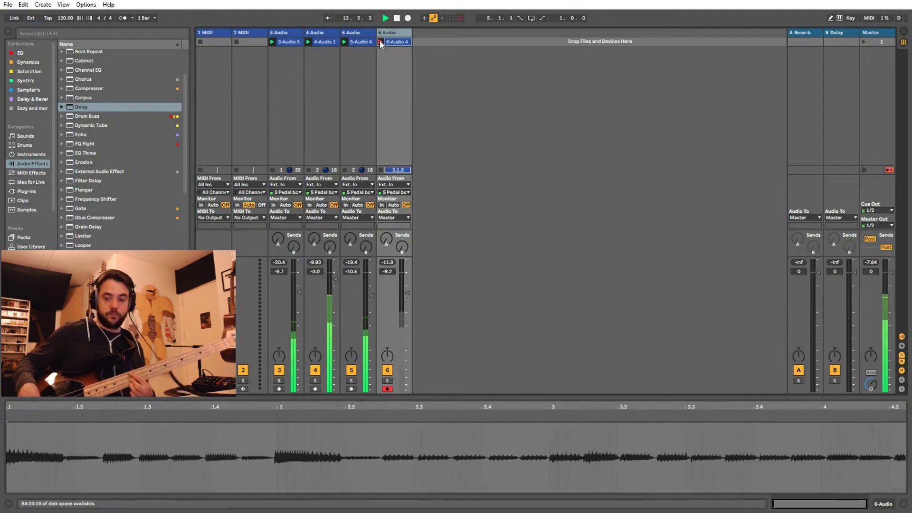
{"action": "left_click", "coordinate": [381, 42]}
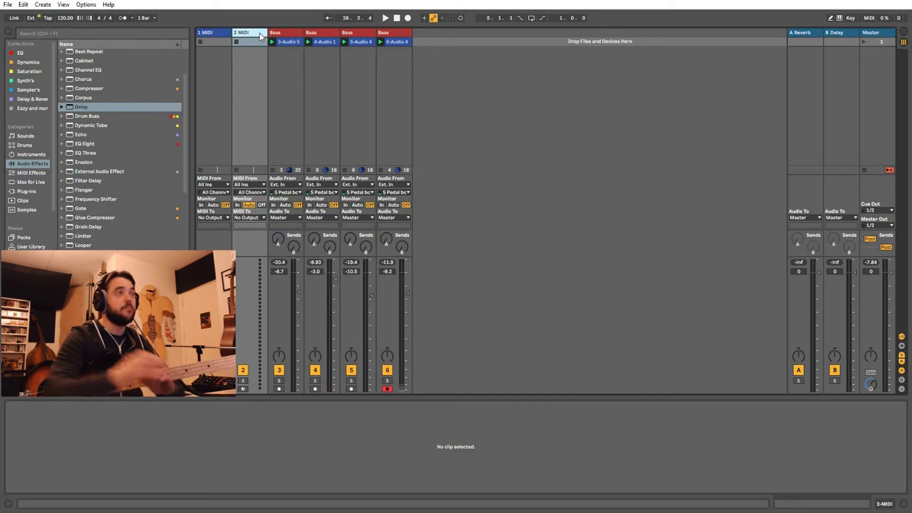
{"action": "key", "text": "space"}
{"action": "key", "text": "space"}
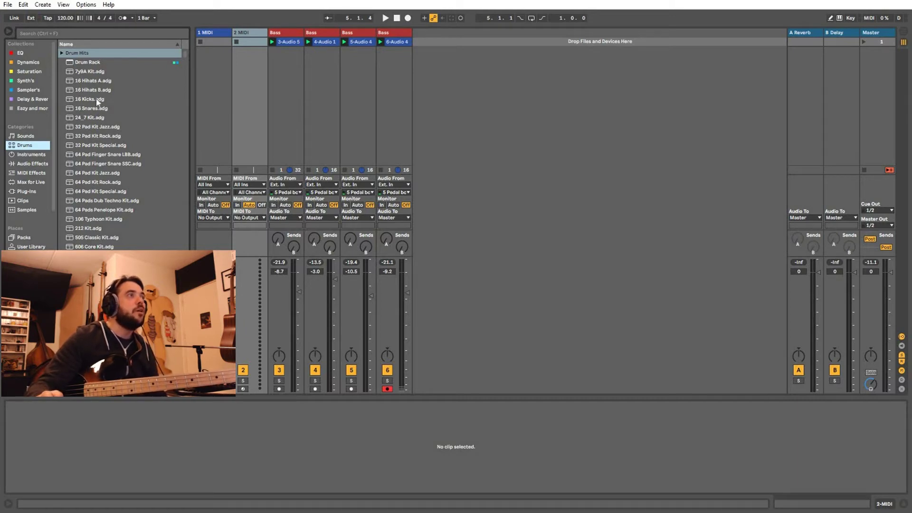
Audition drum kits from 808 Core Kit through 909 Flavour Kit in the Drums library
{"action": "scroll", "coordinate": [107, 209], "scroll_direction": "down", "scroll_amount": 6}
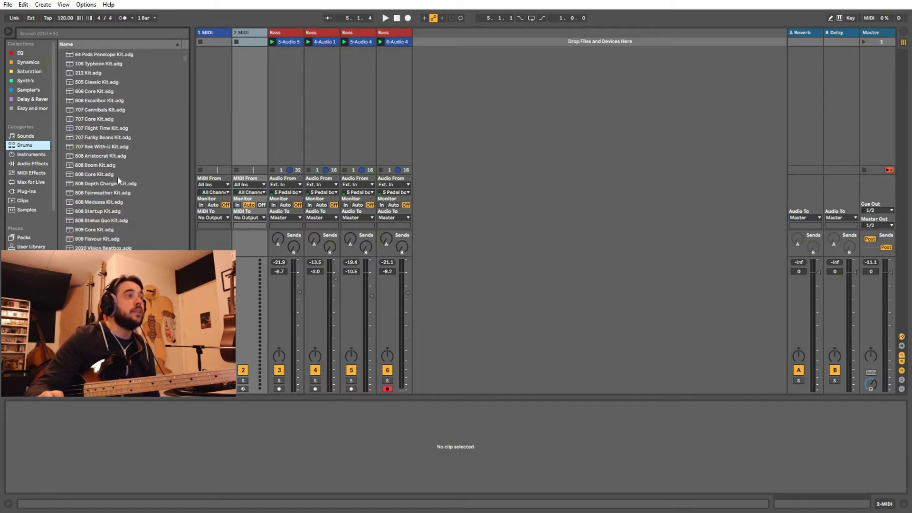
{"action": "left_click", "coordinate": [101, 178]}
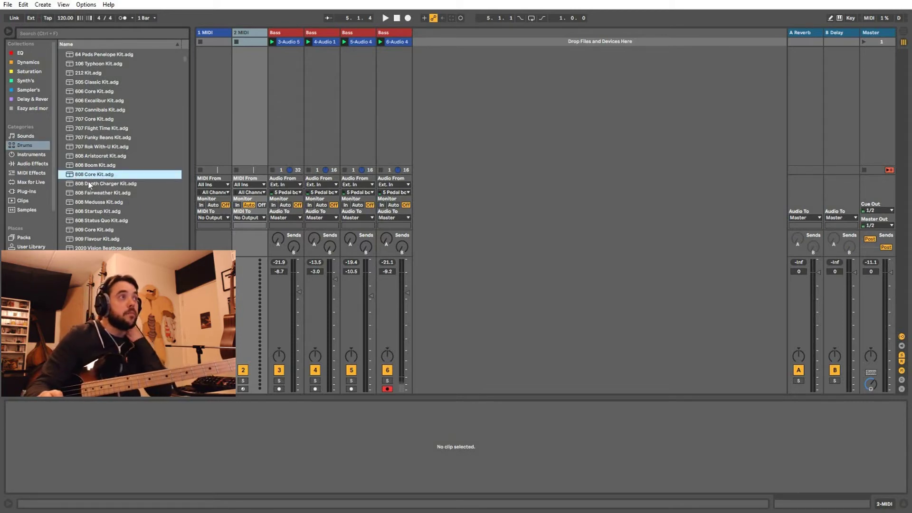
{"action": "left_click", "coordinate": [88, 184]}
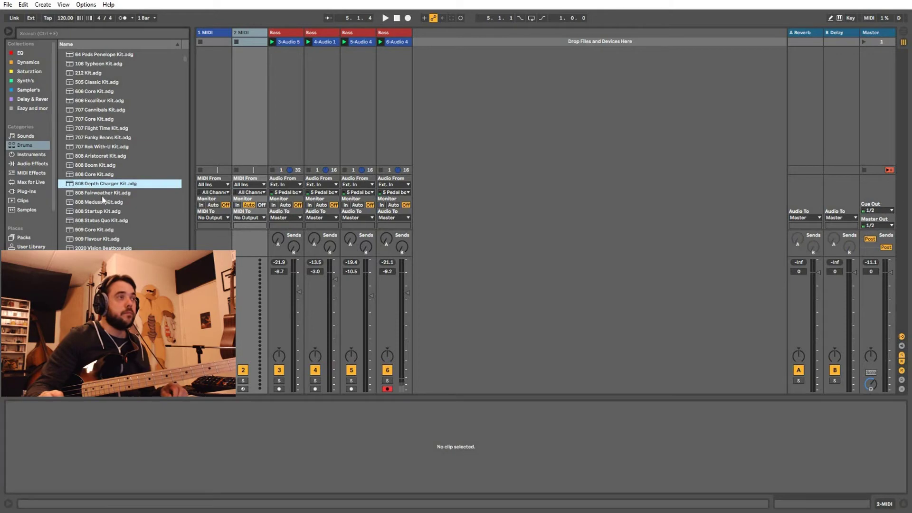
{"action": "key", "text": "Down"}
{"action": "left_click", "coordinate": [105, 222]}
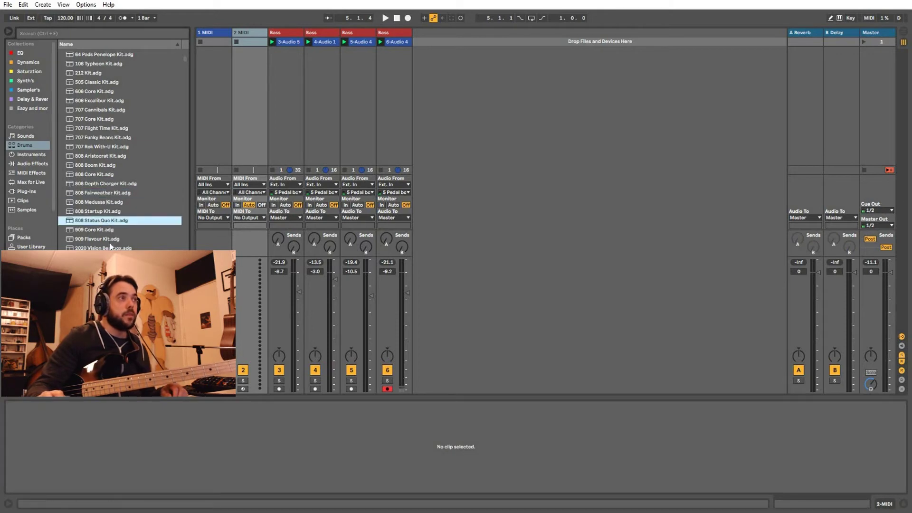
{"action": "key", "text": "Down"}
{"action": "key", "text": "Down"}
{"action": "scroll", "coordinate": [109, 237], "scroll_direction": "down", "scroll_amount": 4}
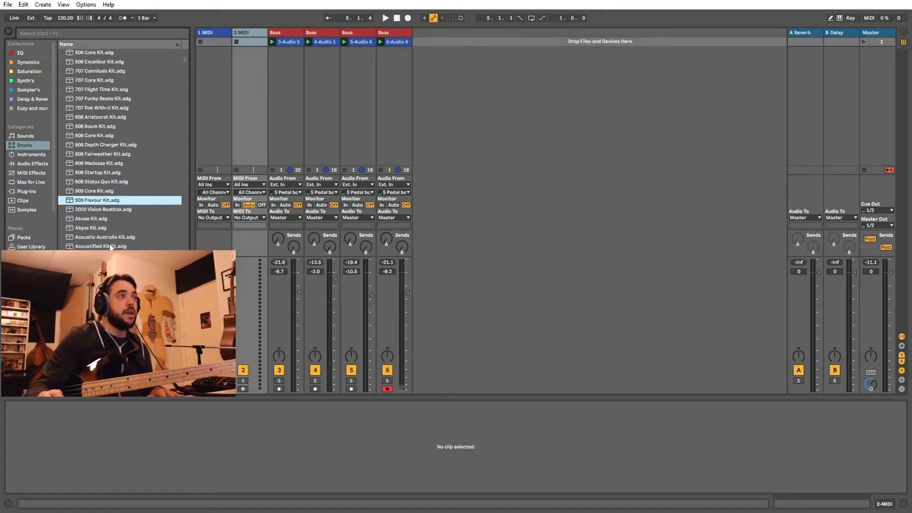
Load 808 Core Kit.adg onto the 2 MIDI track and select its Kick 808 pad
{"action": "left_click", "coordinate": [91, 58]}
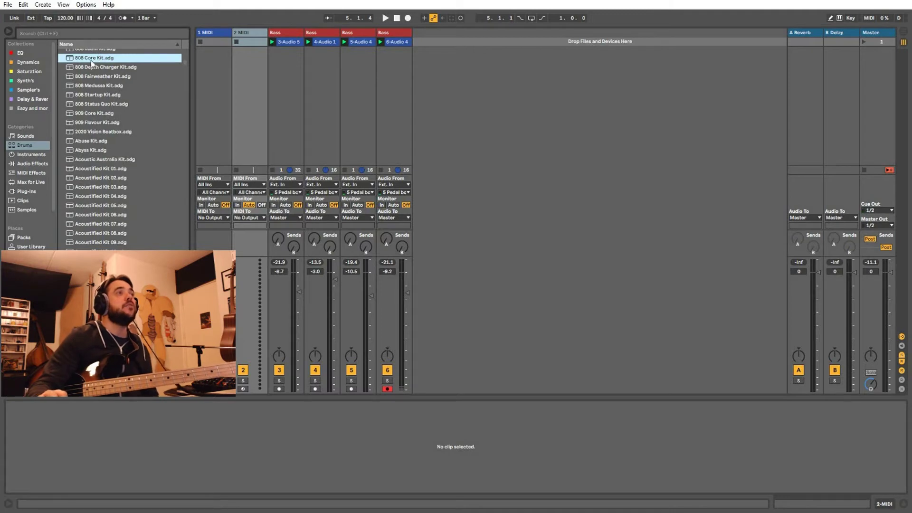
{"action": "left_click_drag", "start_coordinate": [163, 42], "coordinate": [251, 61]}
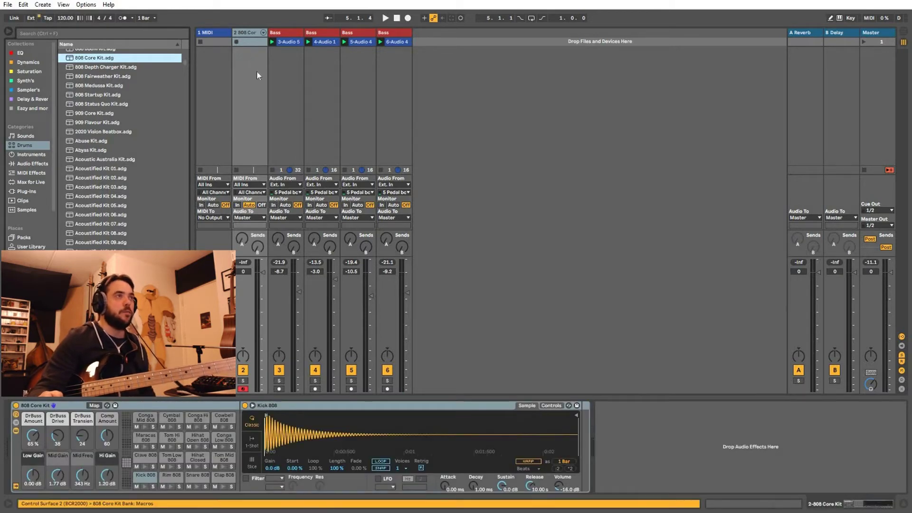
{"action": "left_click", "coordinate": [145, 486]}
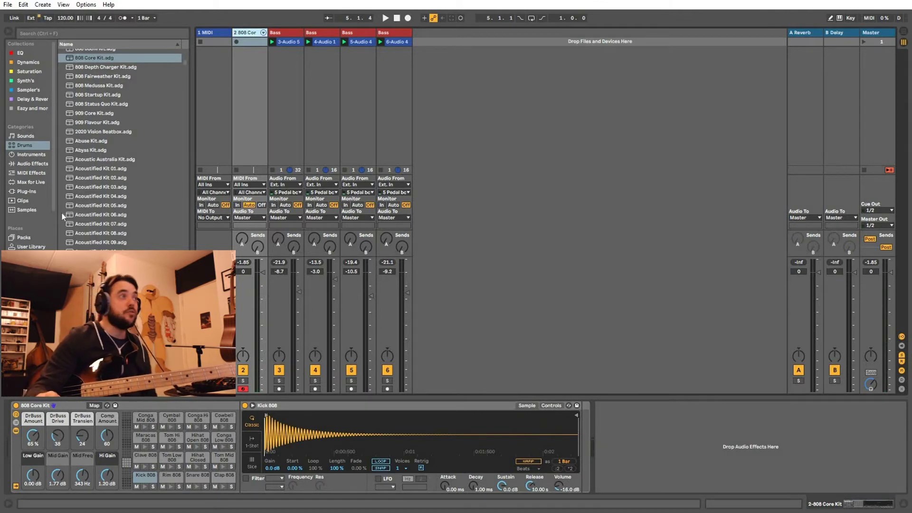
Place the 00DB_Kick_5.aif sample on the 1 MIDI track and launch the kick clip
{"action": "left_click", "coordinate": [30, 191]}
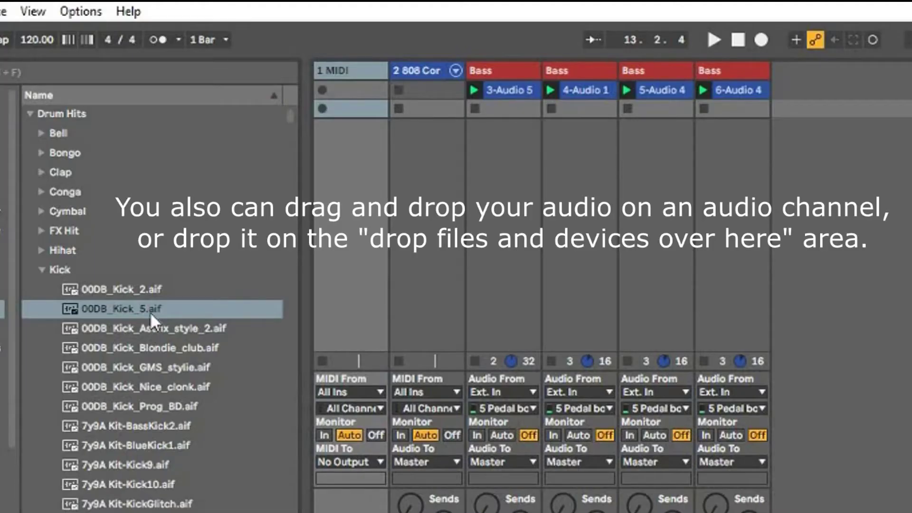
{"action": "left_click_drag", "start_coordinate": [150, 311], "coordinate": [357, 136]}
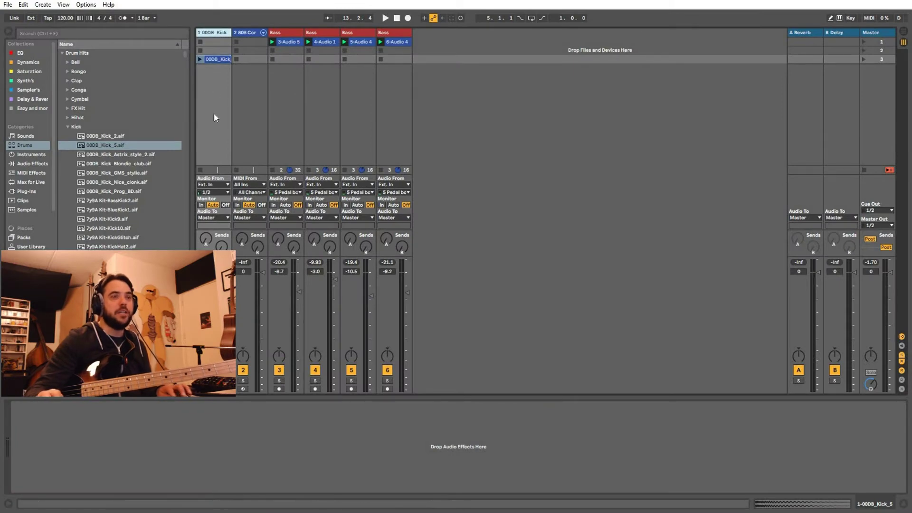
{"action": "left_click", "coordinate": [200, 59]}
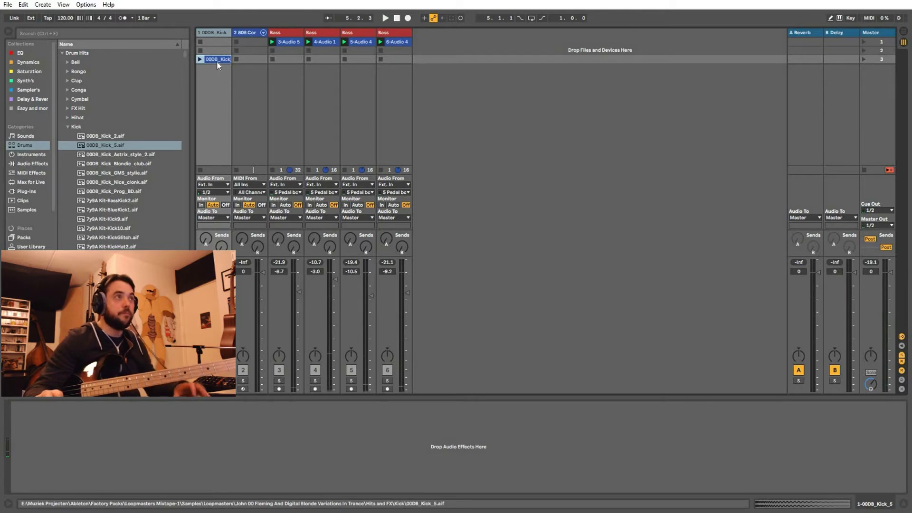
Delete the kick clip and the first track that held it
{"action": "double_click", "coordinate": [217, 61]}
{"action": "key", "text": "Delete"}
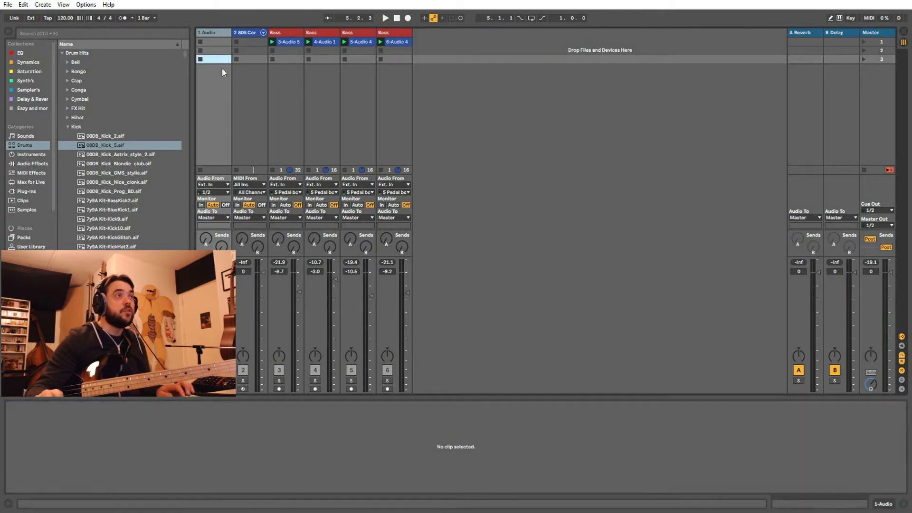
{"action": "left_click", "coordinate": [217, 34]}
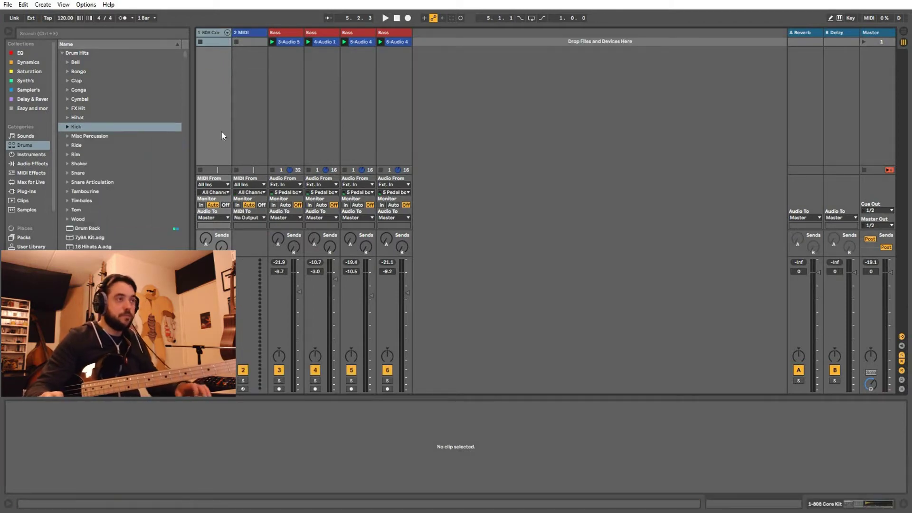
Turn on the computer MIDI keyboard, set its octave range to C1–D2, and play the 808 Core Kit's pads
{"action": "key", "text": "shift+Tab"}
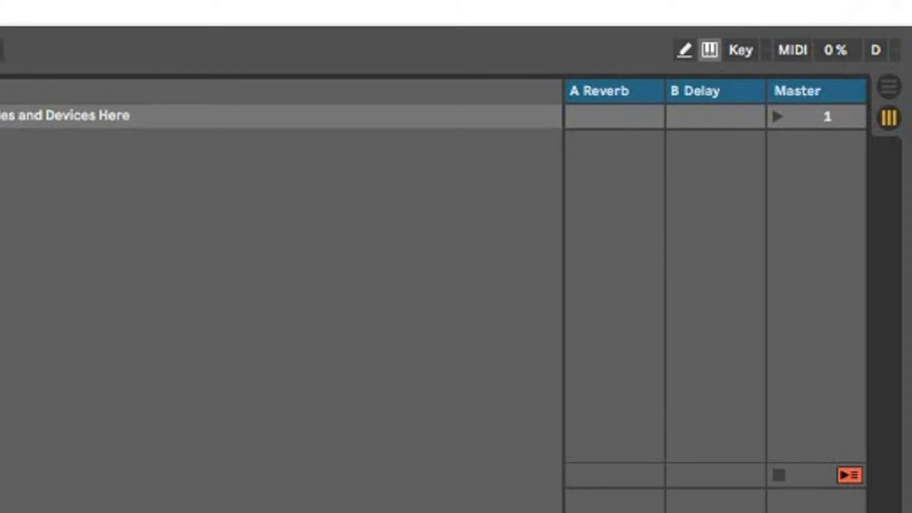
{"action": "left_click", "coordinate": [709, 52]}
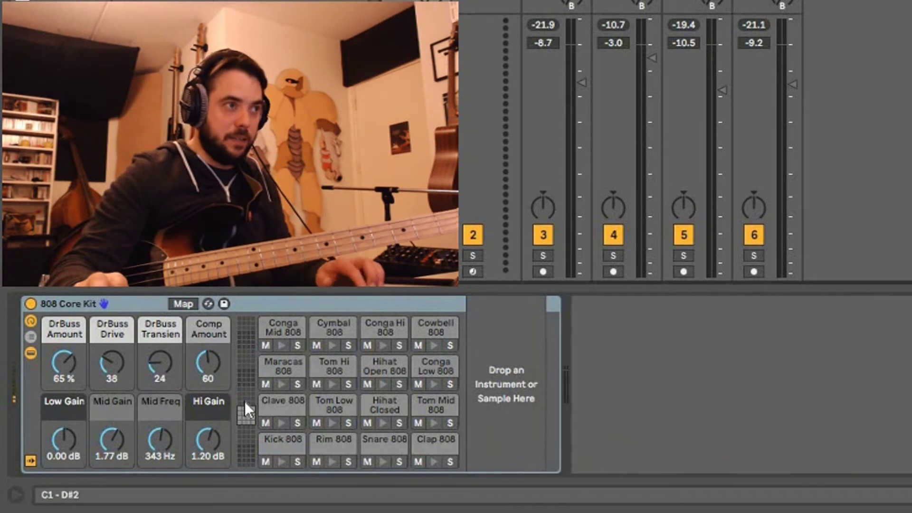
{"action": "key", "text": "a"}
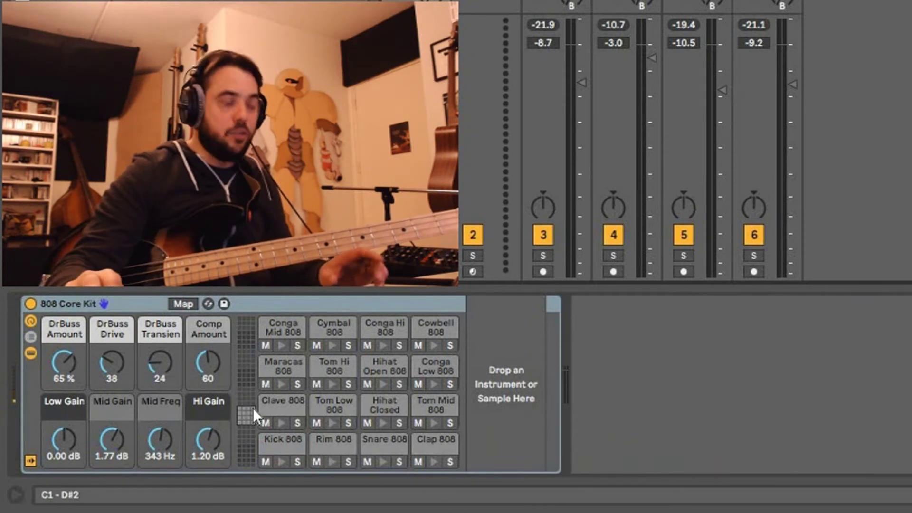
{"action": "key", "text": "z"}
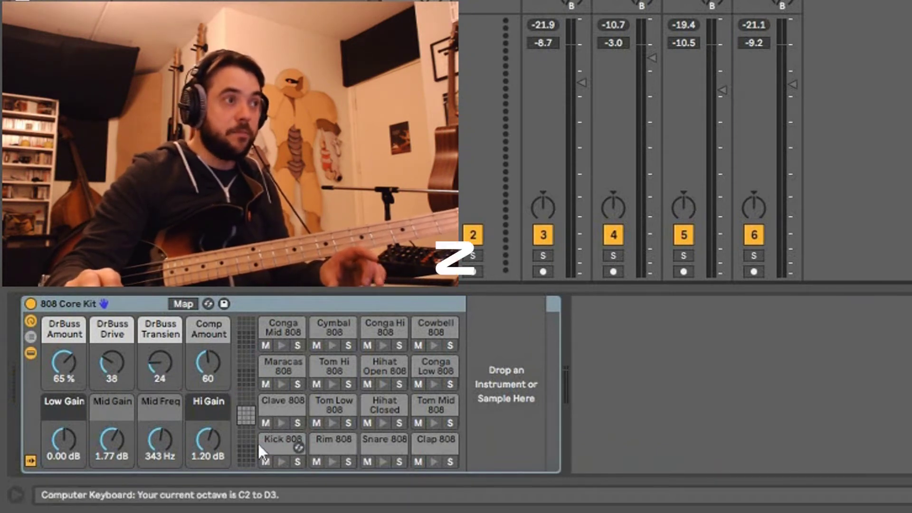
{"action": "key", "text": "a"}
{"action": "key", "text": "z"}
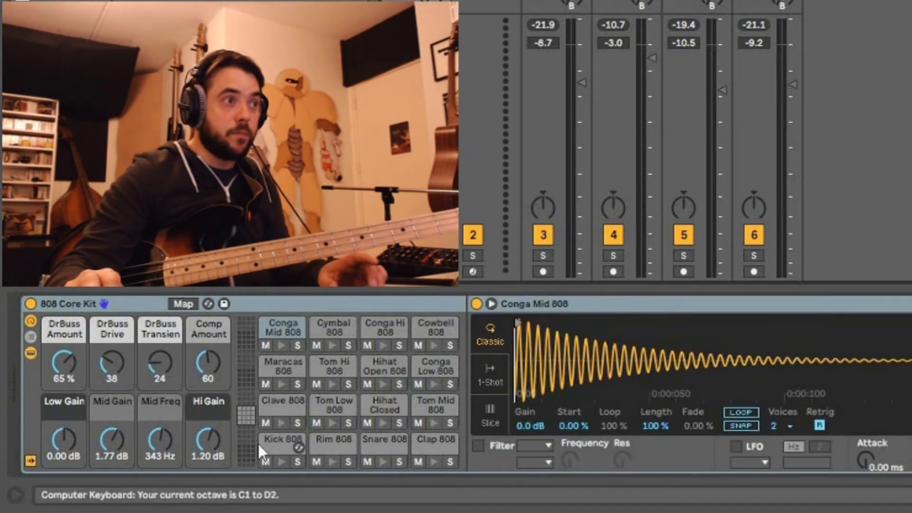
{"action": "key", "text": "a"}
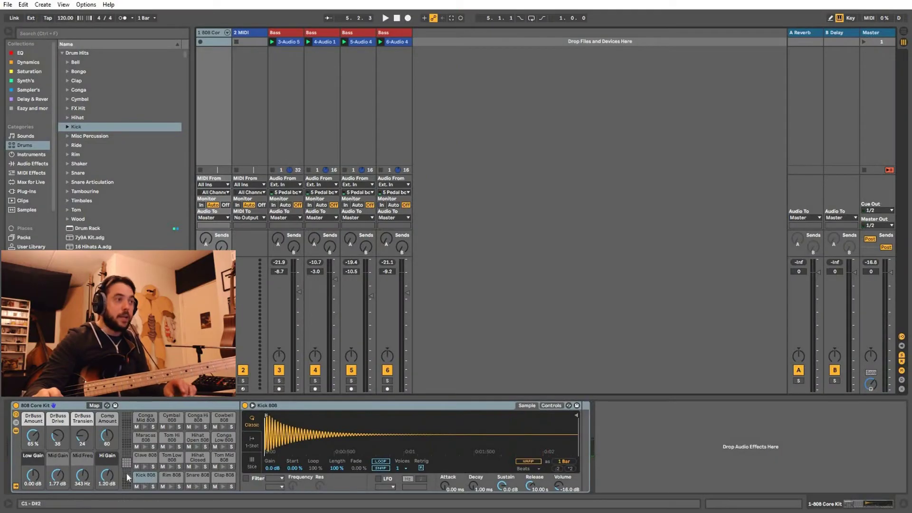
Raise the computer keyboard's octave range to C3–D4 and try out several 808 Core Kit pads, including Tom Mid 808
{"action": "key", "text": "x"}
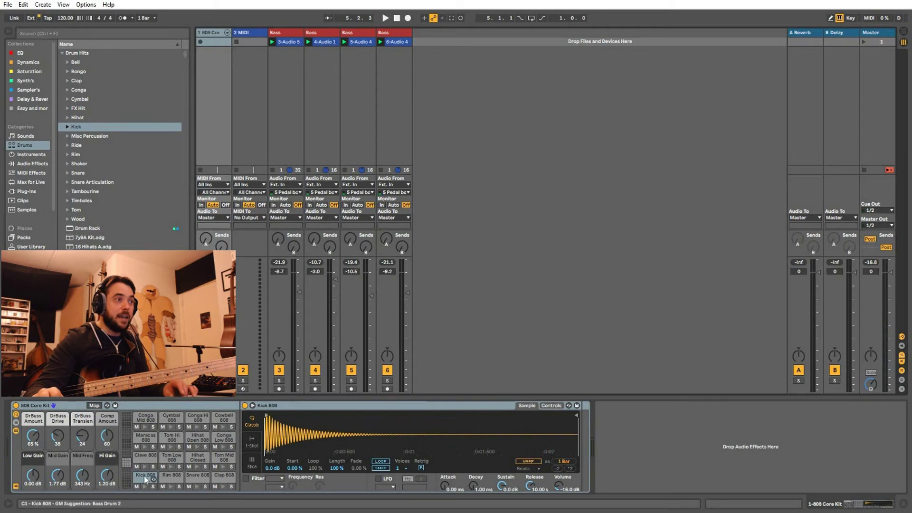
{"action": "key", "text": "a"}
{"action": "key", "text": "a"}
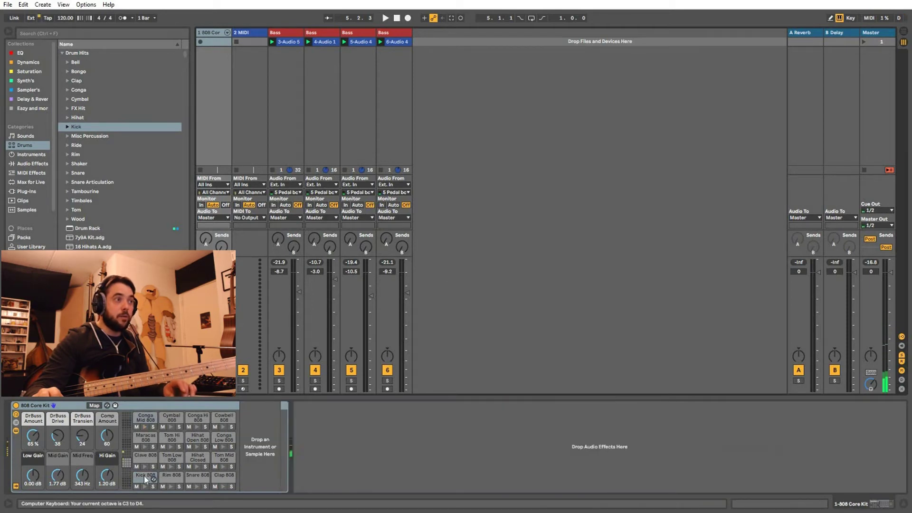
{"action": "key", "text": "g"}
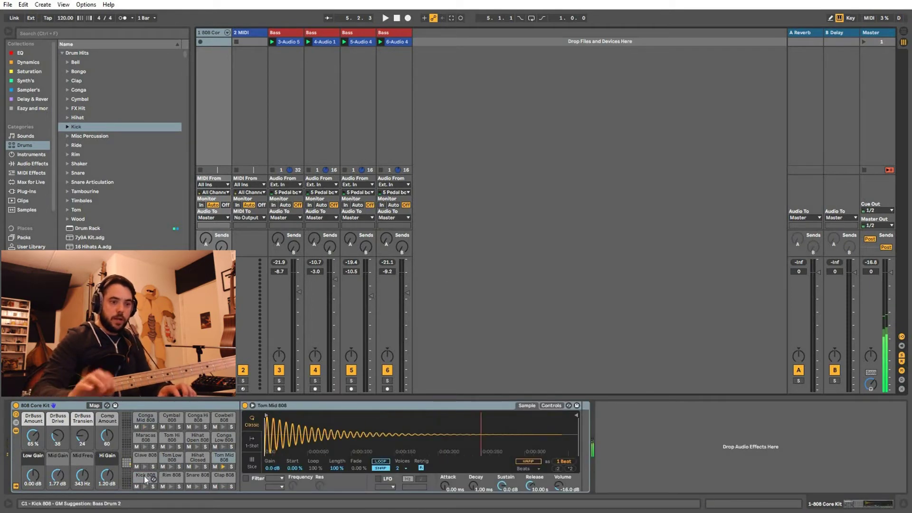
{"action": "key", "text": "d"}
{"action": "left_click", "coordinate": [145, 479]}
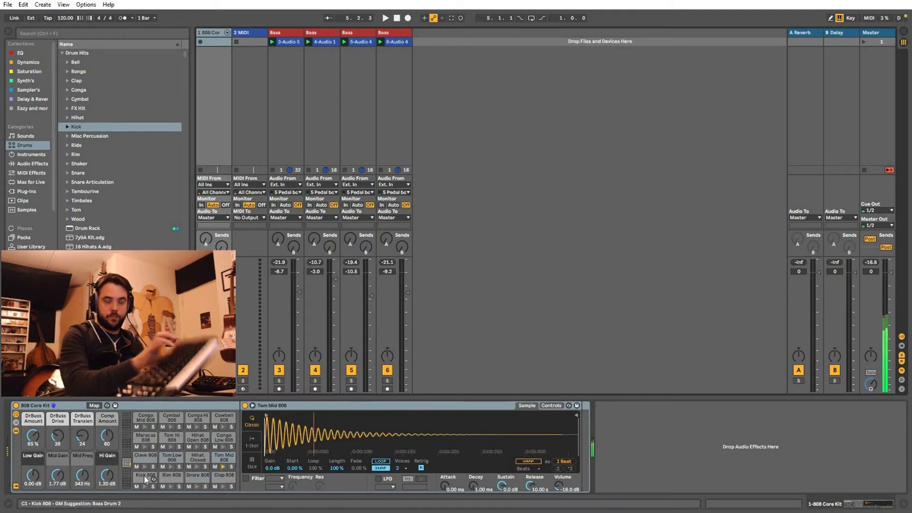
Toggle the computer MIDI keyboard on and off several times, leaving it off
{"action": "key", "text": "m"}
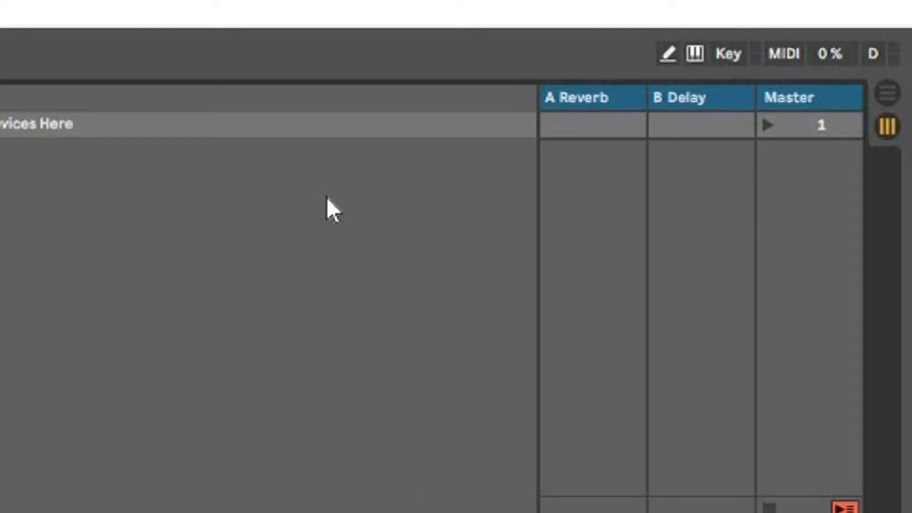
{"action": "key", "text": "m"}
{"action": "key", "text": "m"}
{"action": "key", "text": "m"}
{"action": "key", "text": "m"}
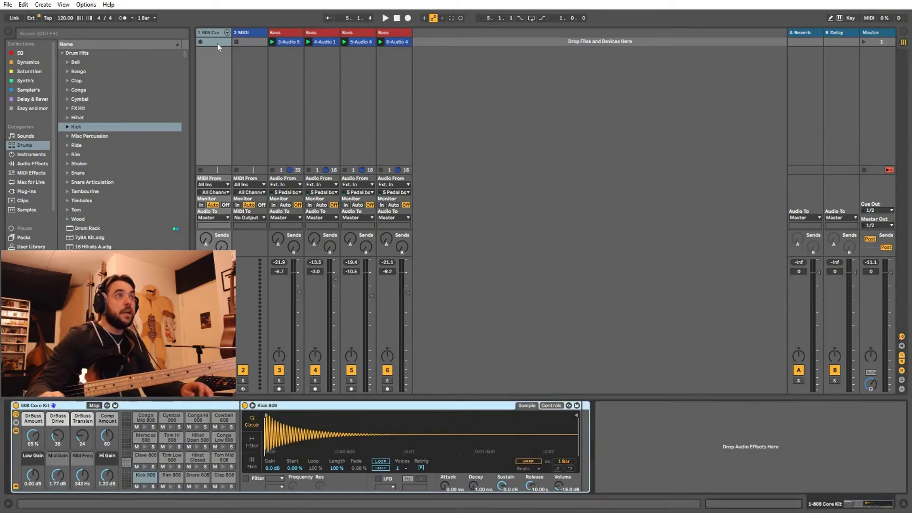
Insert an empty MIDI clip in the 808 Core track's first slot and delete it again
{"action": "left_click", "coordinate": [218, 42]}
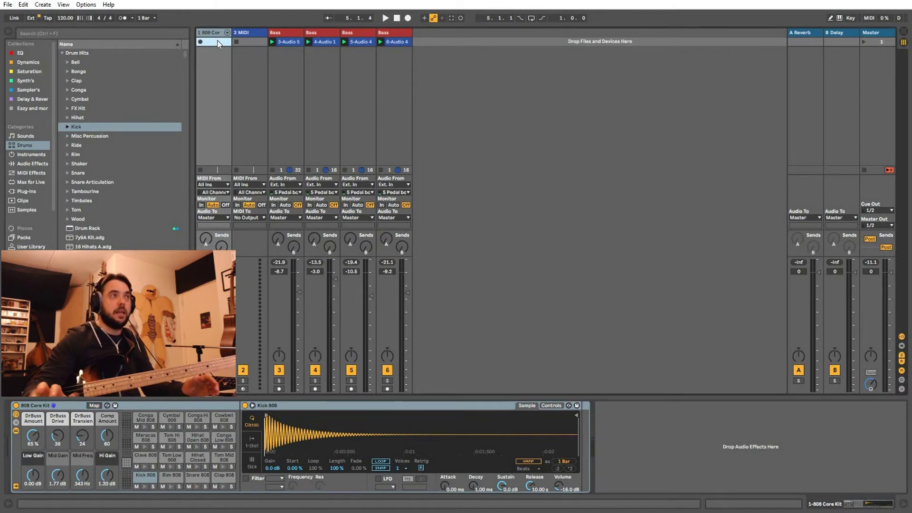
{"action": "right_click", "coordinate": [217, 42]}
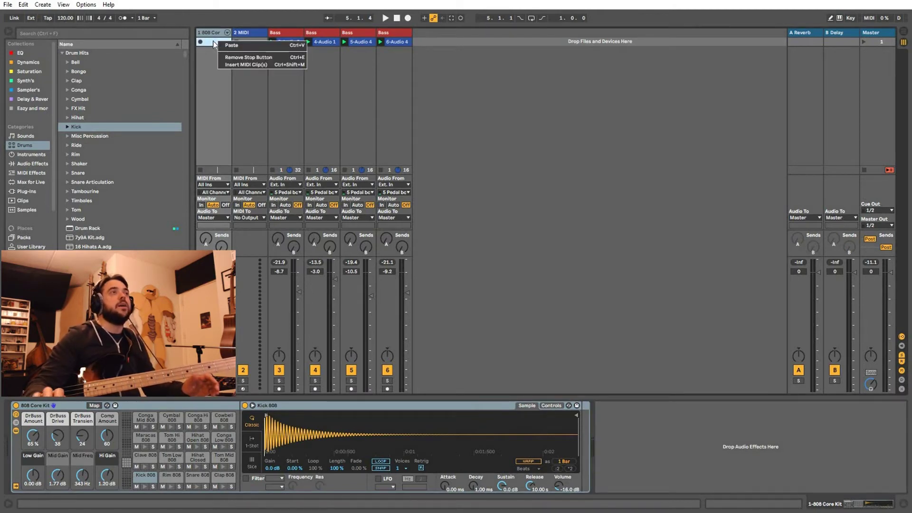
{"action": "left_click", "coordinate": [254, 65]}
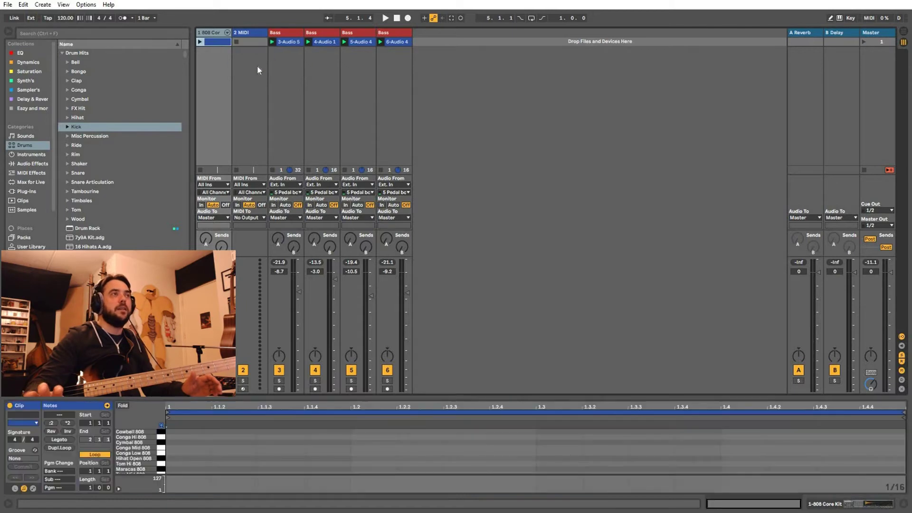
{"action": "key", "text": "Delete"}
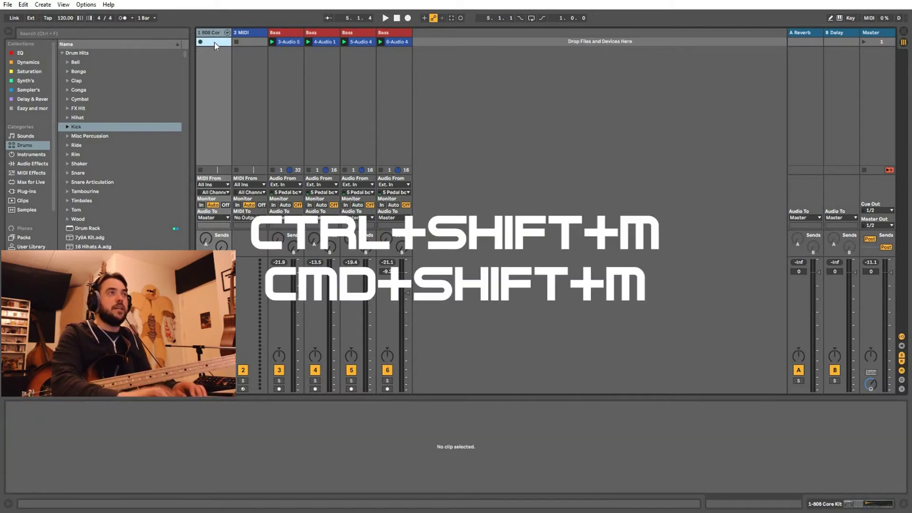
Insert a new MIDI clip in the 808 Core track's first slot and enlarge its note editor
{"action": "key", "text": "ctrl+shift+m"}
{"action": "left_click_drag", "start_coordinate": [434, 397], "coordinate": [429, 165]}
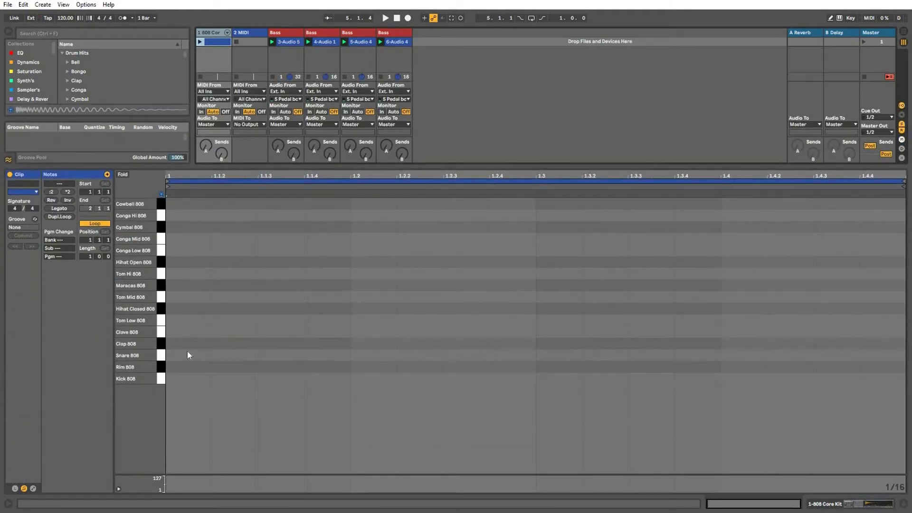
Turn on note preview in the drum clip's note editor
{"action": "left_click", "coordinate": [174, 403]}
{"action": "mouse_move", "coordinate": [339, 331]}
{"action": "left_mouse_down"}
{"action": "mouse_move", "coordinate": [295, 273]}
{"action": "mouse_move", "coordinate": [281, 295]}
{"action": "left_mouse_up"}
{"action": "left_click", "coordinate": [280, 295]}
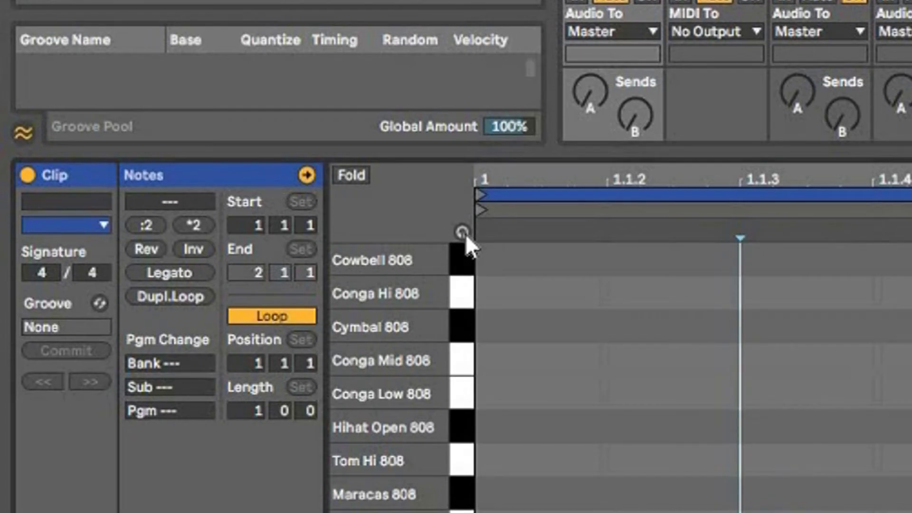
{"action": "left_click", "coordinate": [462, 232]}
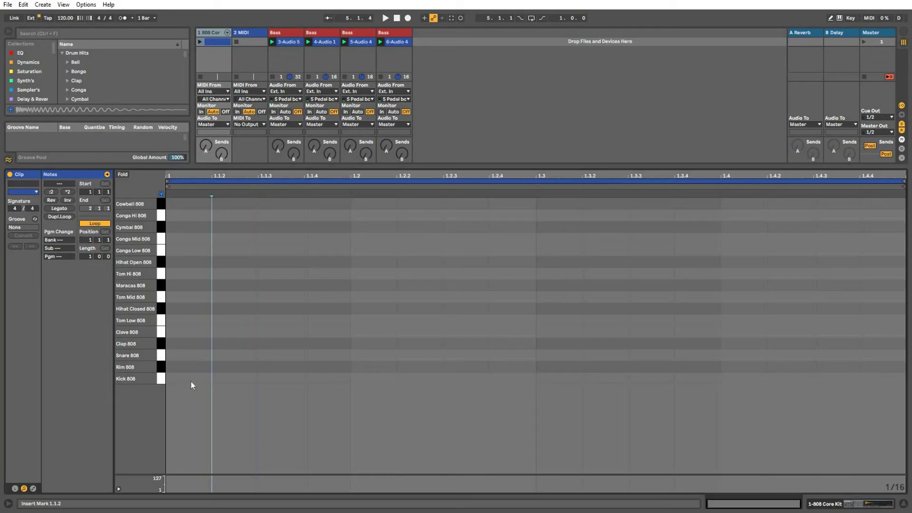
Try adding and removing a Kick 808 note on the first sixteenth, and audition the kit's sounds from Cowbell to Kick
{"action": "double_click", "coordinate": [190, 380]}
{"action": "double_click", "coordinate": [189, 380]}
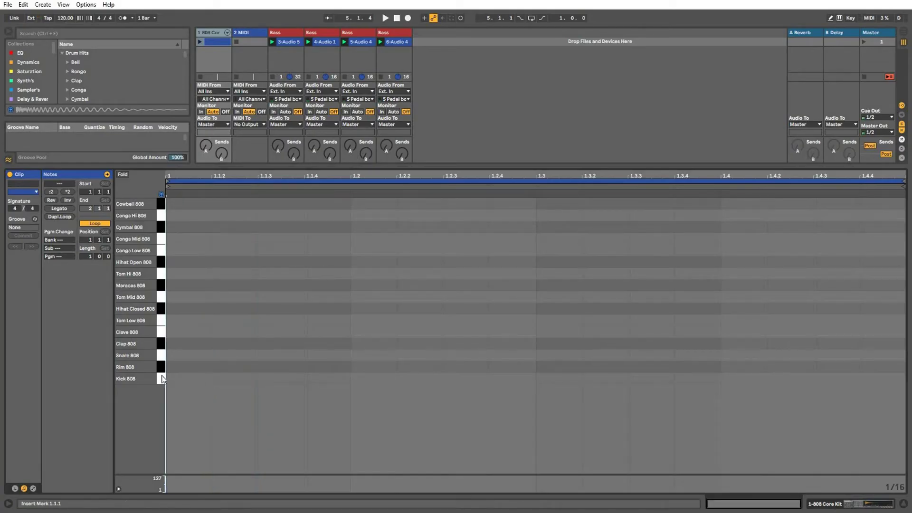
{"action": "left_click_drag", "start_coordinate": [160, 204], "coordinate": [167, 382]}
{"action": "key", "text": "Right"}
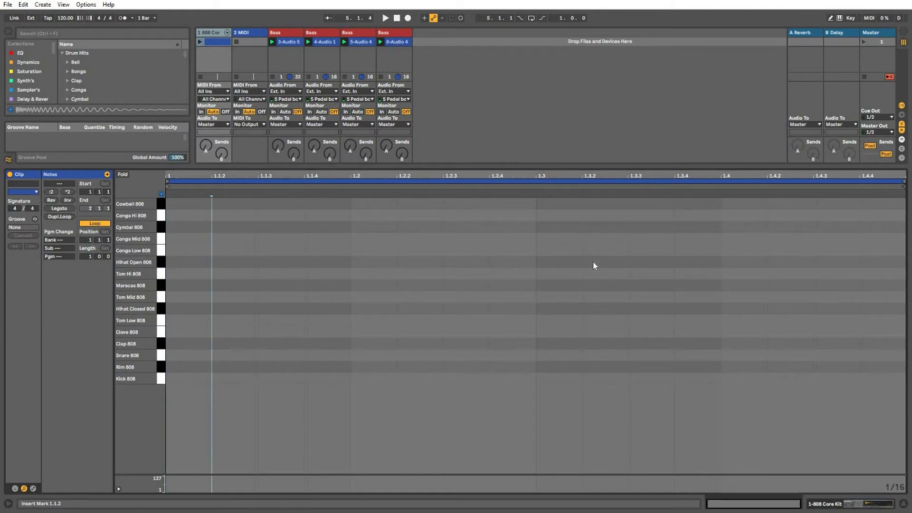
Add a one-sixteenth Kick 808 note at position 1.1.1 of the drum clip
{"action": "left_click", "coordinate": [187, 378]}
{"action": "double_click", "coordinate": [188, 378]}
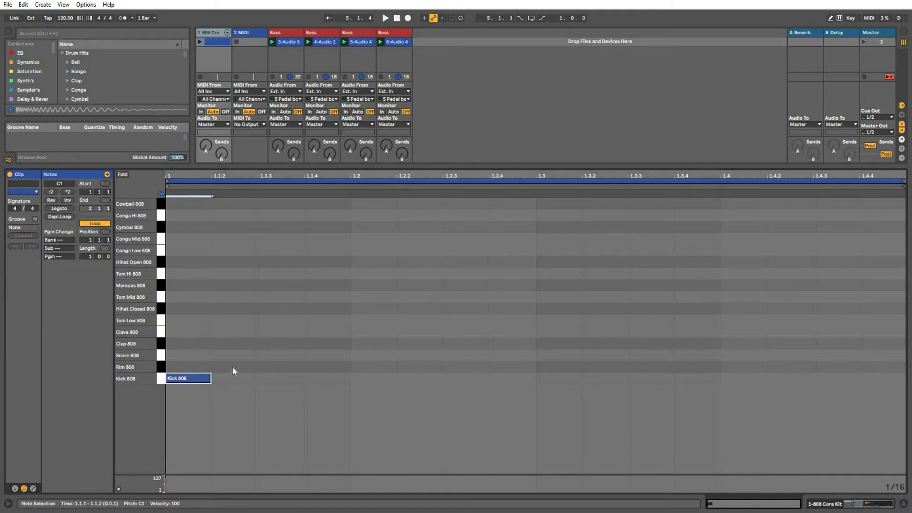
Re-enter the Kick 808 note at 1.1.1 and add one-sixteenth Kick 808 notes on beats 1.2, 1.3 and 1.4
{"action": "double_click", "coordinate": [196, 379]}
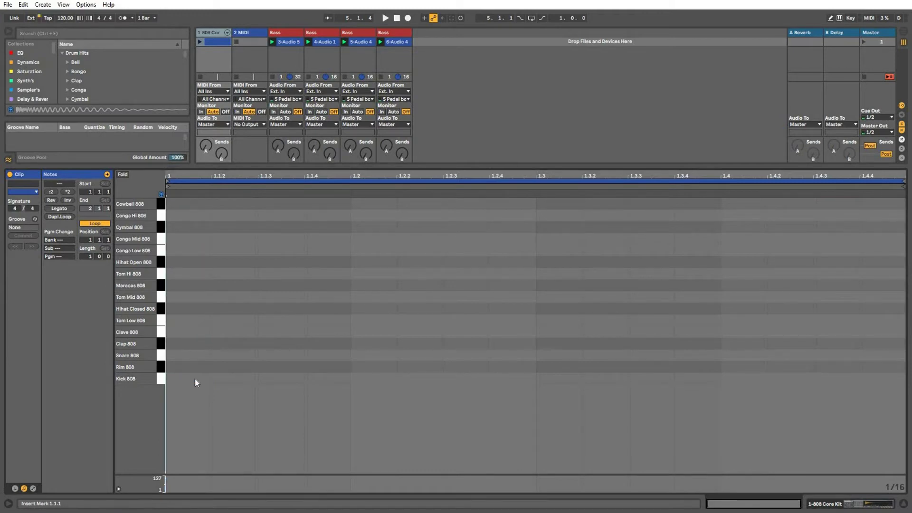
{"action": "double_click", "coordinate": [195, 379]}
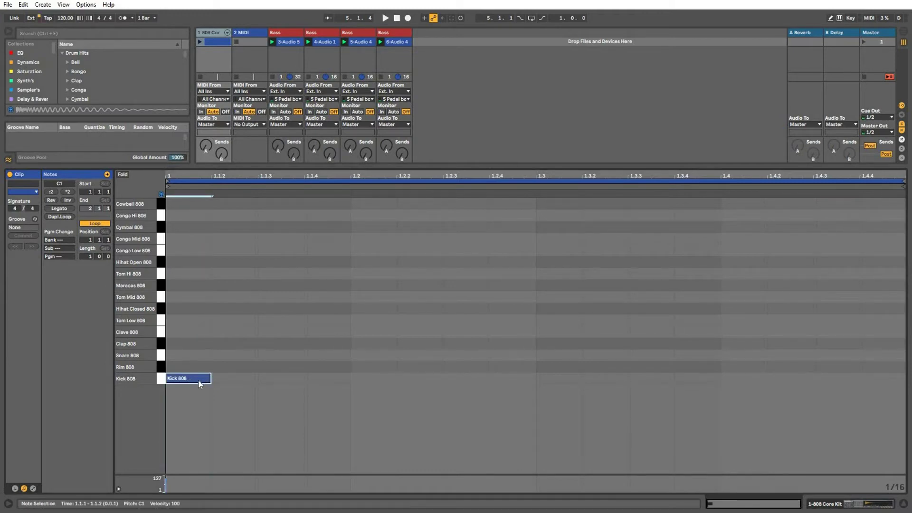
{"action": "double_click", "coordinate": [361, 379]}
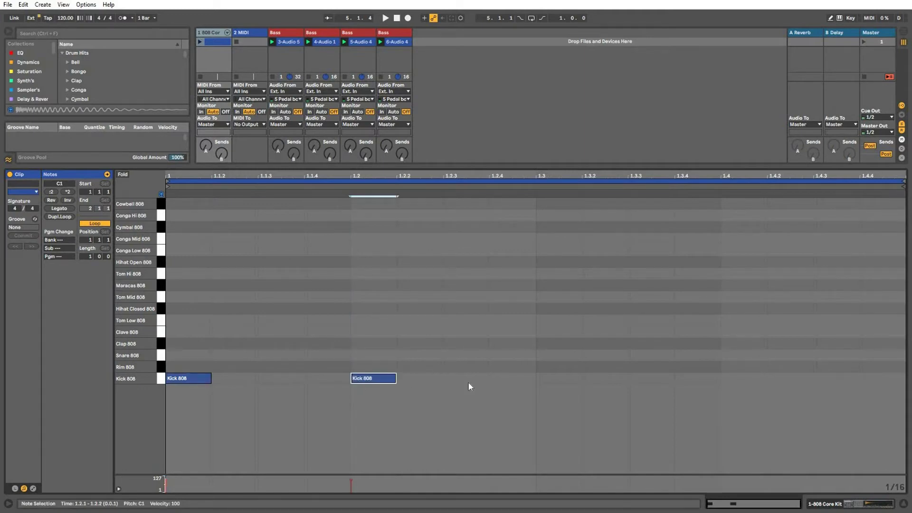
{"action": "double_click", "coordinate": [547, 378]}
{"action": "double_click", "coordinate": [743, 378]}
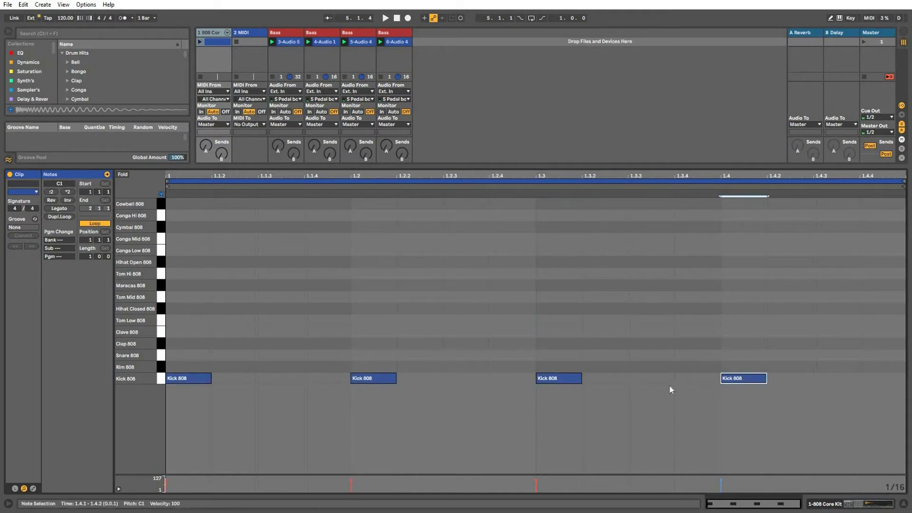
Play the first scene, adjust the 808 Core Kit track's volume against the bass loops, and return to the drum clip's notes
{"action": "left_click", "coordinate": [863, 42]}
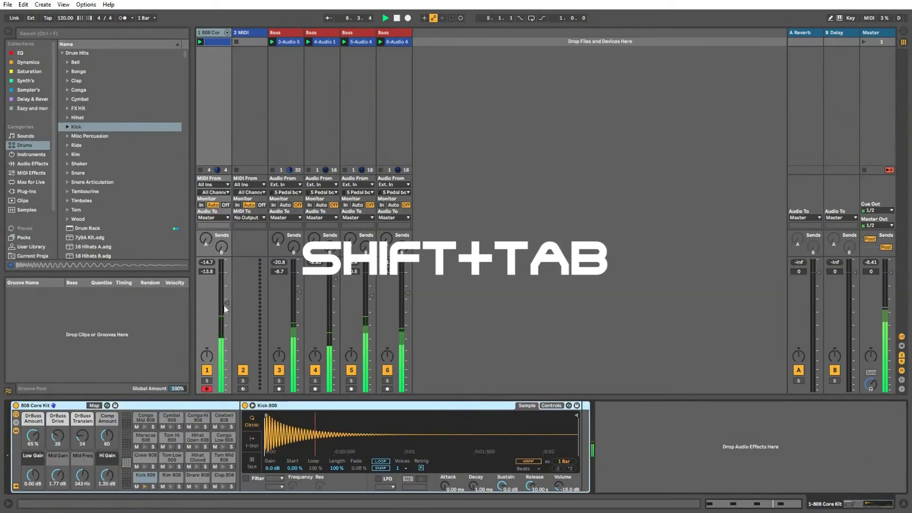
{"action": "left_click_drag", "start_coordinate": [227, 303], "coordinate": [227, 291]}
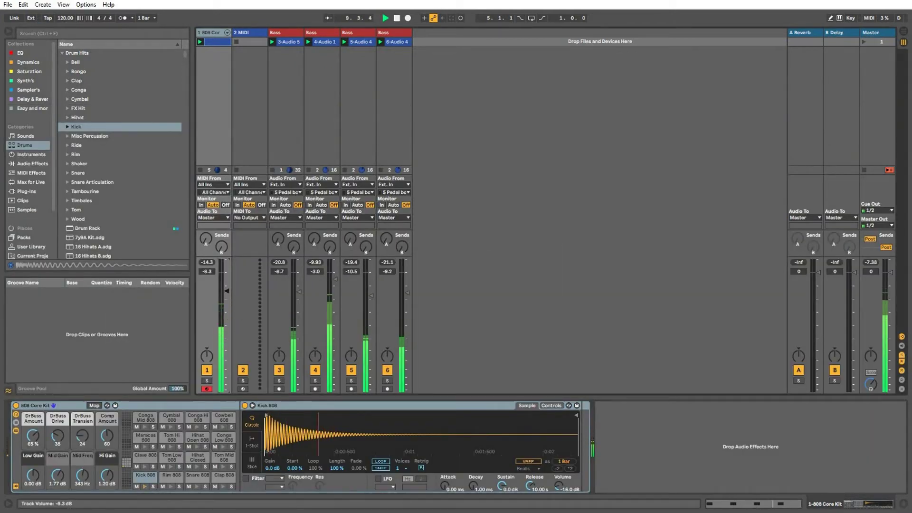
{"action": "key", "text": "shift+Tab"}
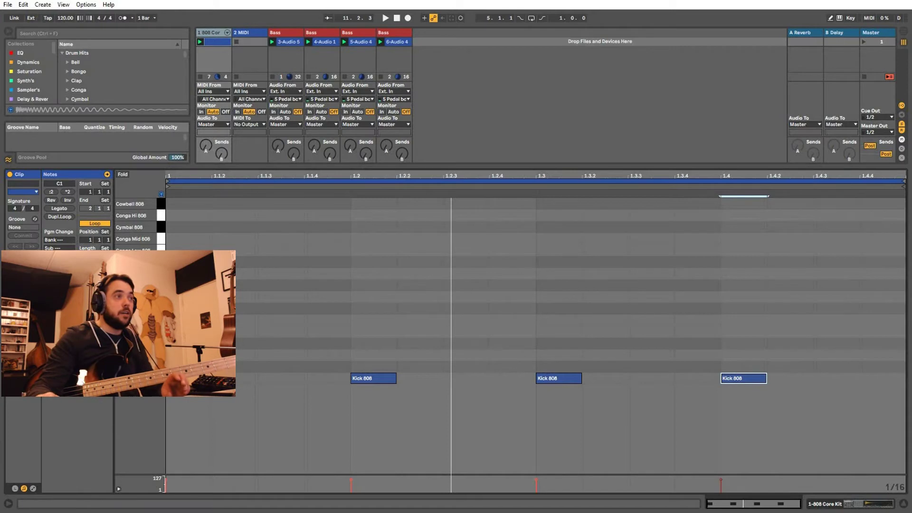
Add one-sixteenth Snare 808 notes on beats 1.2 and 1.4 and turn on Draw Mode
{"action": "double_click", "coordinate": [367, 354]}
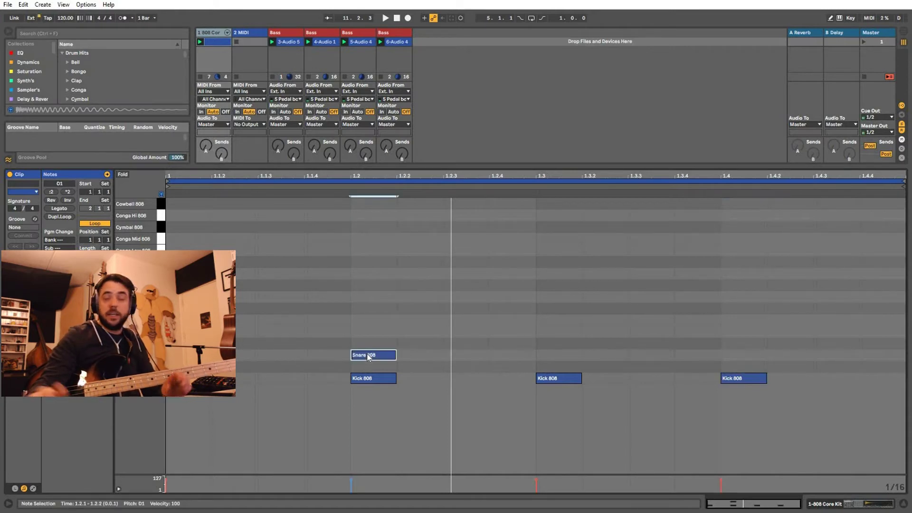
{"action": "double_click", "coordinate": [739, 354]}
{"action": "key", "text": "b"}
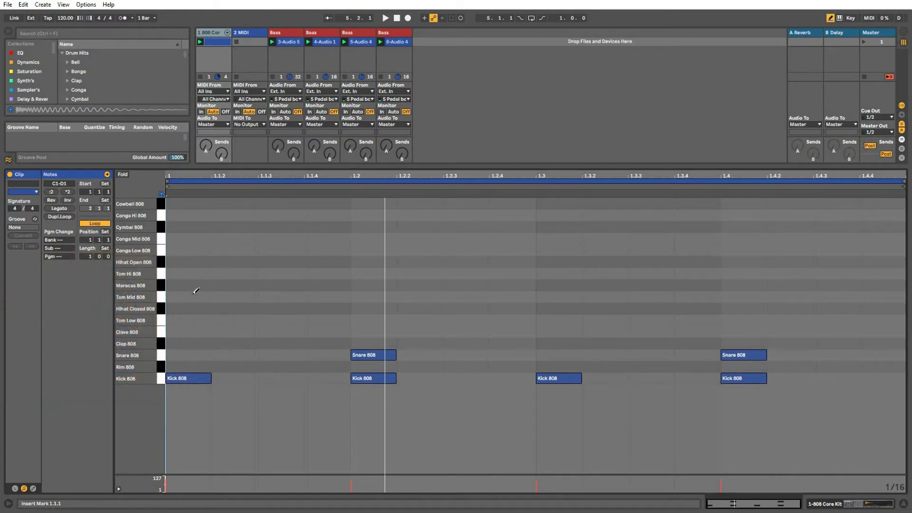
Try sixteenth-note Hihat Closed 808 hits across the whole bar, listen to them, and delete them
{"action": "mouse_move", "coordinate": [192, 307]}
{"action": "left_mouse_down"}
{"action": "mouse_move", "coordinate": [763, 309]}
{"action": "mouse_move", "coordinate": [896, 300]}
{"action": "left_mouse_up"}
{"action": "key", "text": "space"}
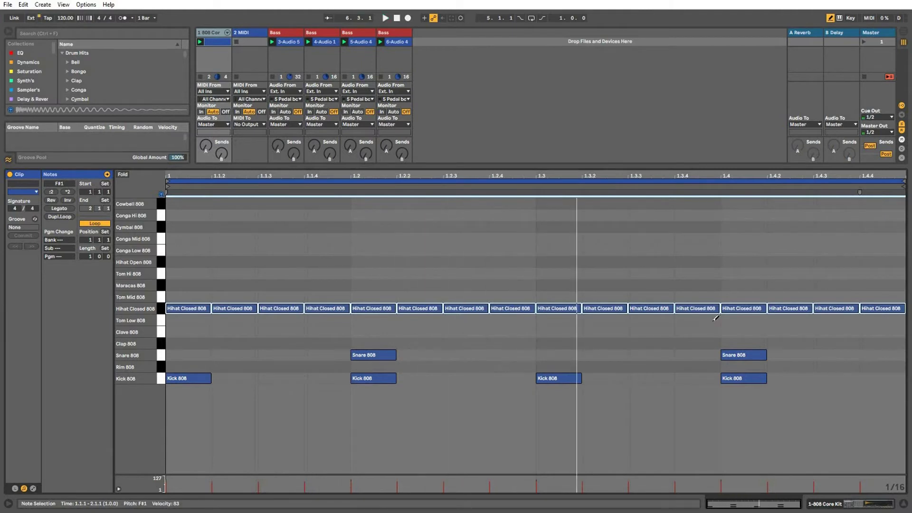
{"action": "key", "text": "Delete"}
Set the fixed grid to 1/8, draw eighth-note Hihat Closed 808 notes across the whole bar, and play the beat
{"action": "right_click", "coordinate": [291, 289]}
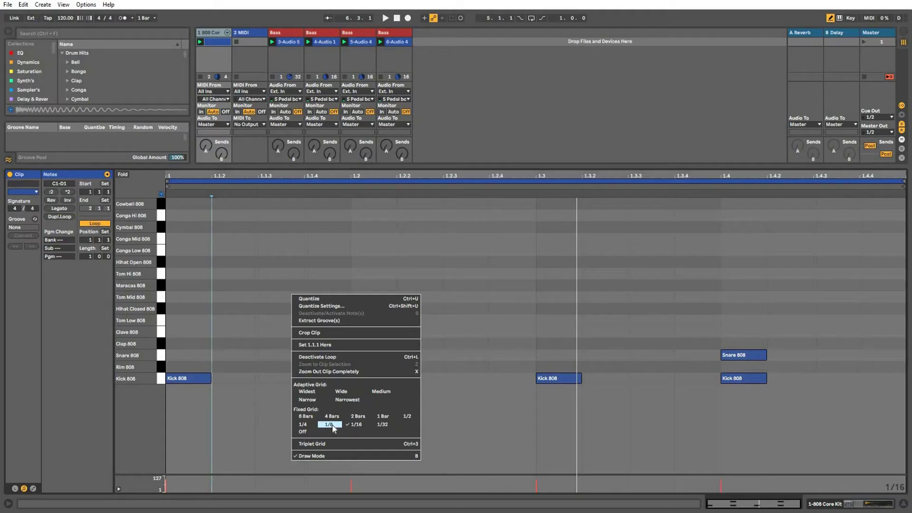
{"action": "left_click", "coordinate": [293, 259]}
{"action": "right_click", "coordinate": [283, 380]}
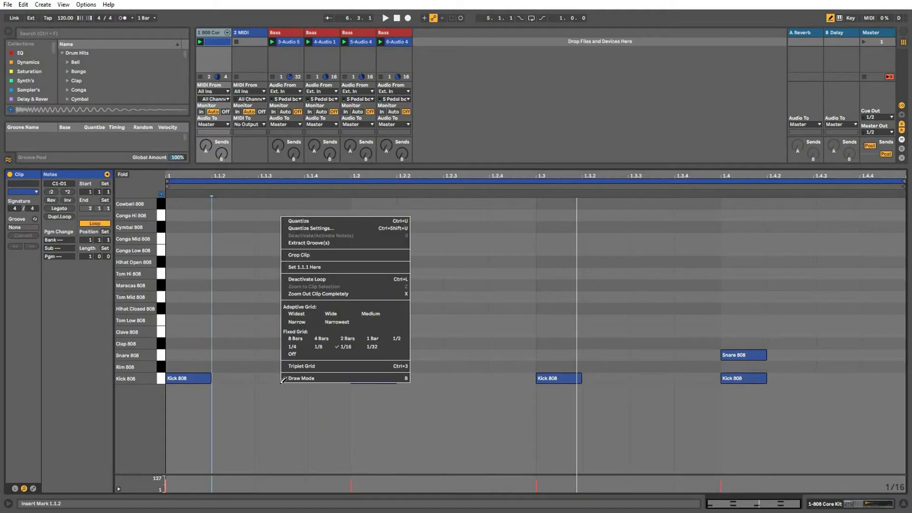
{"action": "left_click", "coordinate": [306, 343]}
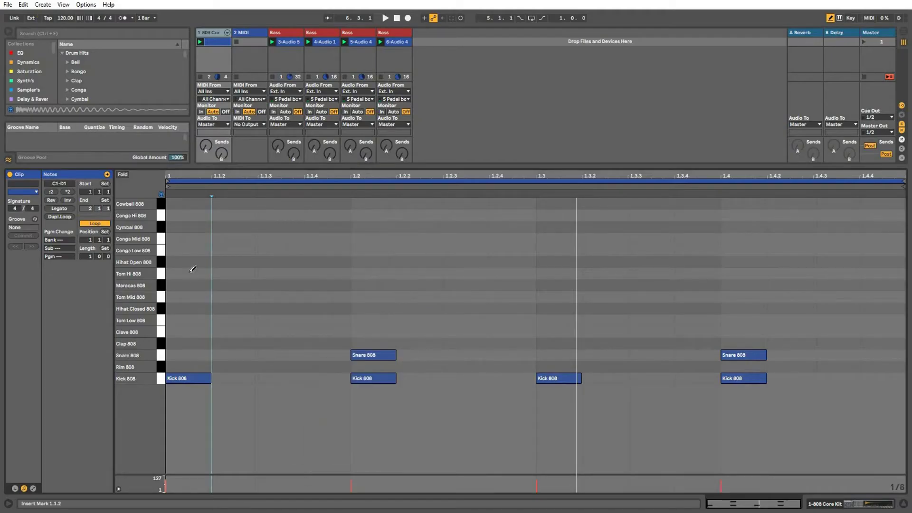
{"action": "left_click_drag", "start_coordinate": [191, 306], "coordinate": [865, 316]}
{"action": "key", "text": "space"}
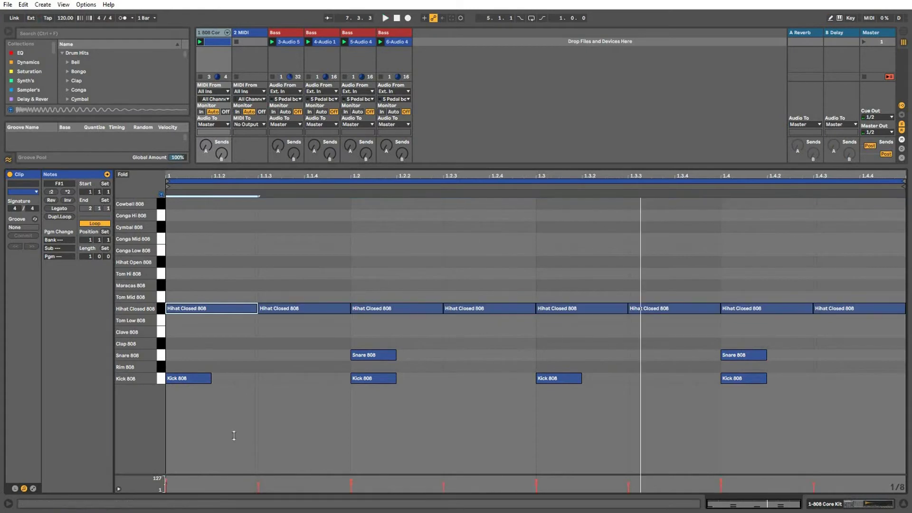
Enlarge the drum clip's velocity lane and set the velocity of the Hihat Closed 808 note at 1.1.3 to 78
{"action": "left_click_drag", "start_coordinate": [235, 475], "coordinate": [238, 402]}
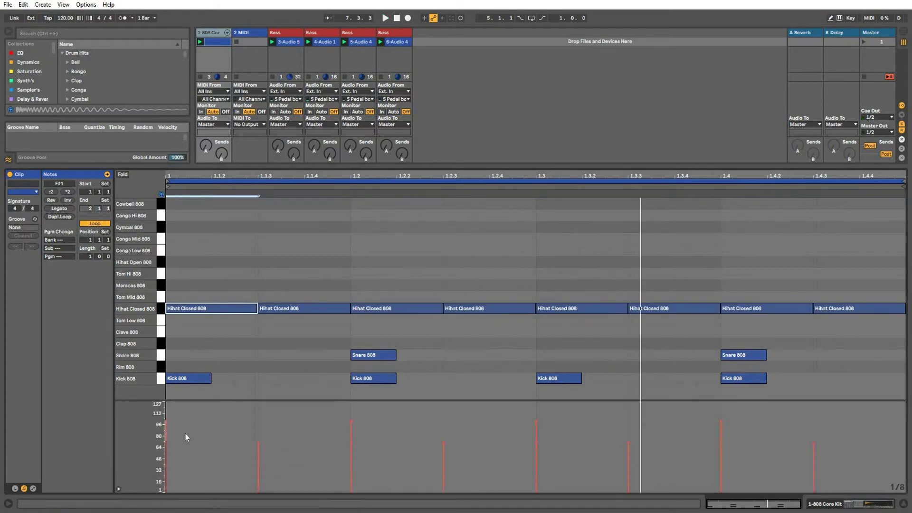
{"action": "left_click", "coordinate": [259, 443]}
{"action": "left_click_drag", "start_coordinate": [259, 443], "coordinate": [259, 443]}
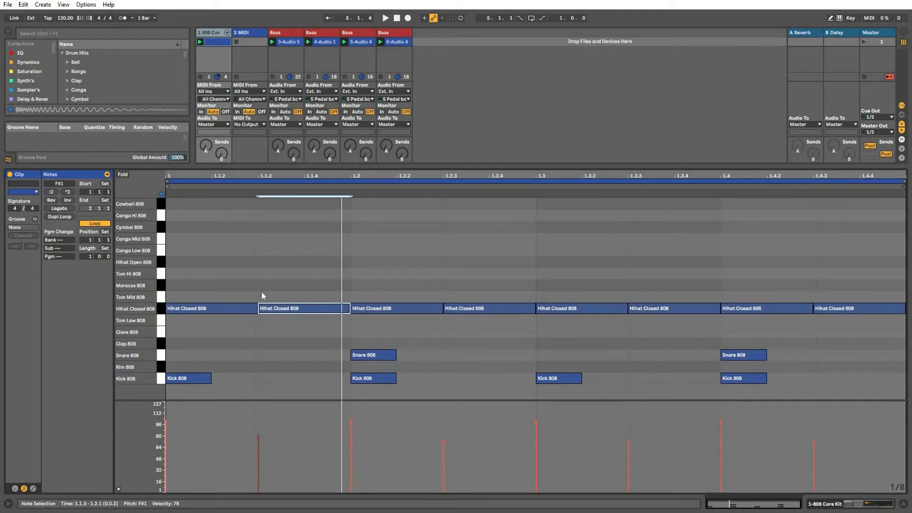
Try changing the velocity of the Hihat Closed 808 note at 1.1.3 directly on the note
{"action": "left_click", "coordinate": [230, 307]}
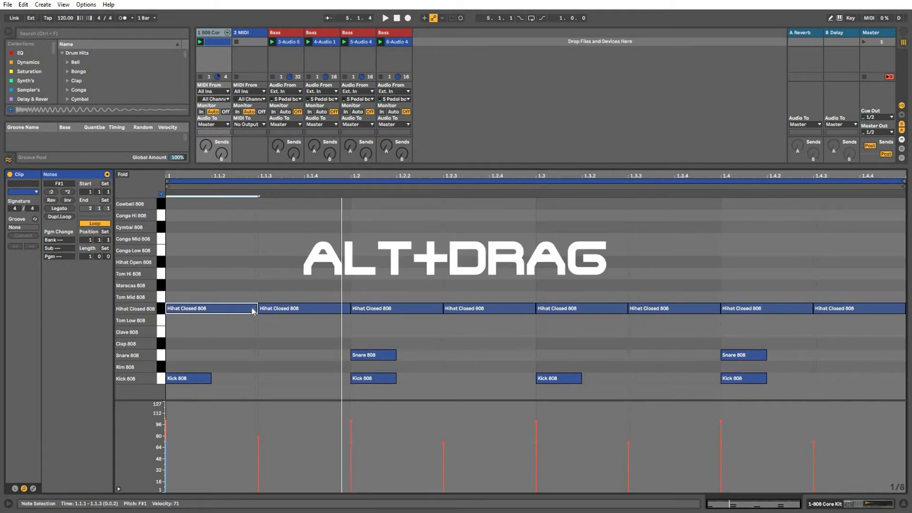
{"action": "left_click", "coordinate": [301, 311]}
{"action": "left_click_drag", "start_coordinate": [304, 309], "coordinate": [304, 352]}
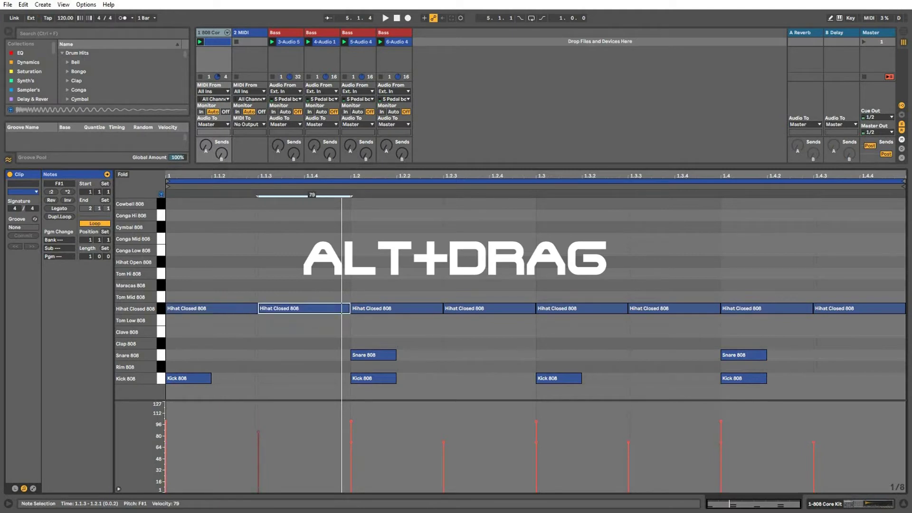
Delete the Hihat Closed 808 notes from beat 1.2 onward and set the velocity of the one at 1.1.3 to 102
{"action": "left_click_drag", "start_coordinate": [387, 289], "coordinate": [881, 324]}
{"action": "key", "text": "Delete"}
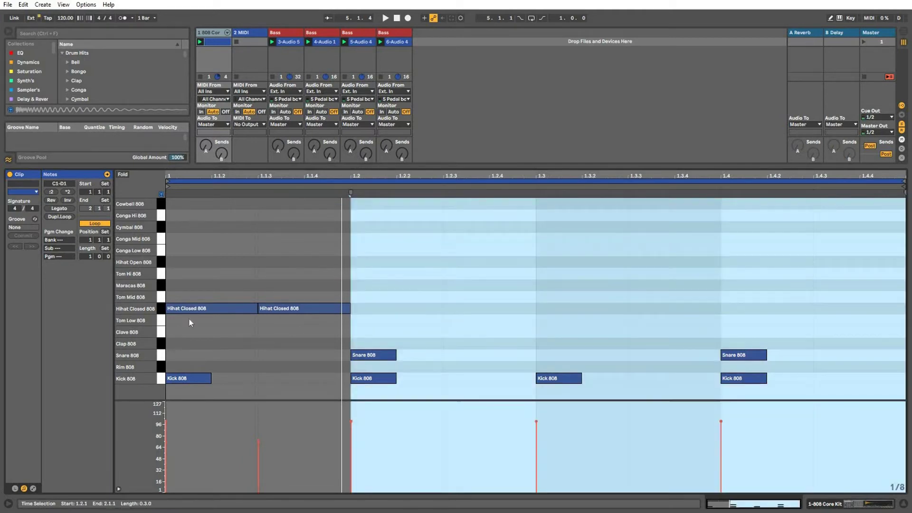
{"action": "left_click", "coordinate": [232, 312]}
{"action": "left_click", "coordinate": [294, 311]}
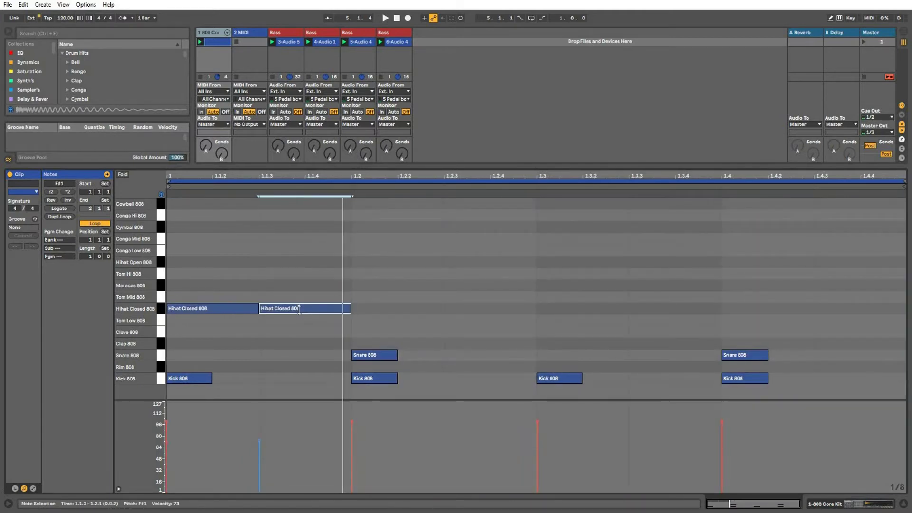
Duplicate the two Hihat Closed 808 notes of the first beat three times to fill the bar
{"action": "left_click_drag", "start_coordinate": [224, 295], "coordinate": [291, 313]}
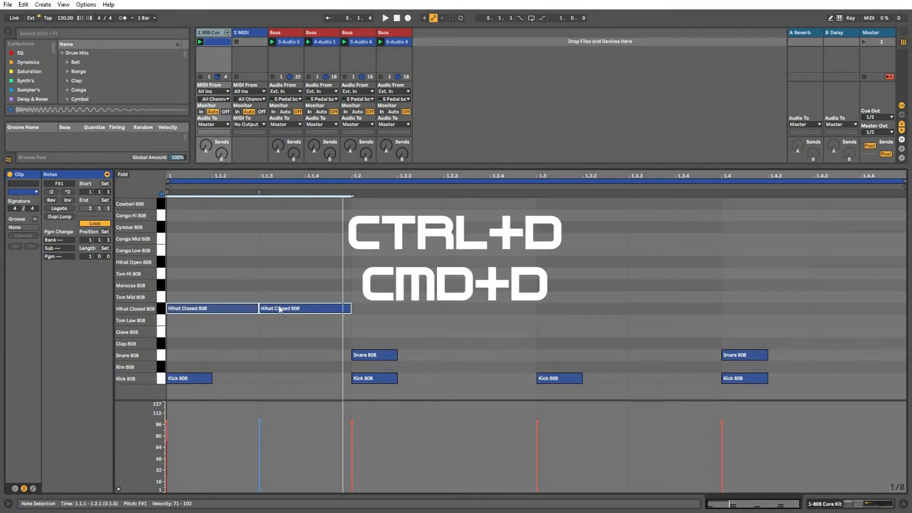
{"action": "key", "text": "ctrl+d"}
{"action": "key", "text": "ctrl+d"}
{"action": "key", "text": "ctrl+d"}
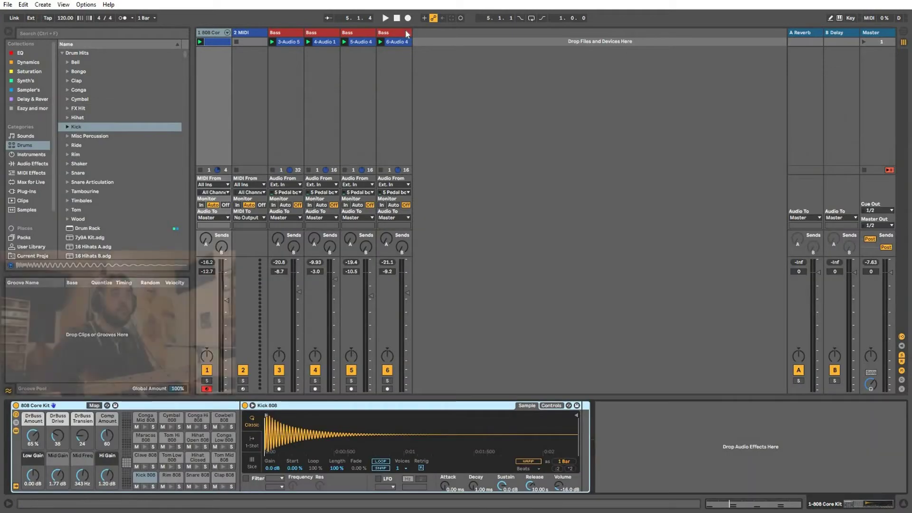
Try duplicating the last Bass track together with its clip, and delete the copy
{"action": "left_click", "coordinate": [407, 32]}
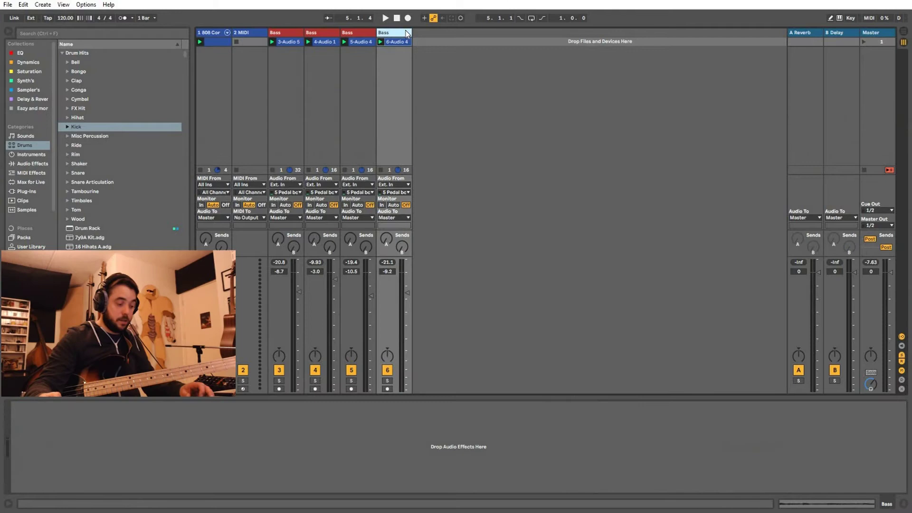
{"action": "key", "text": "ctrl+d"}
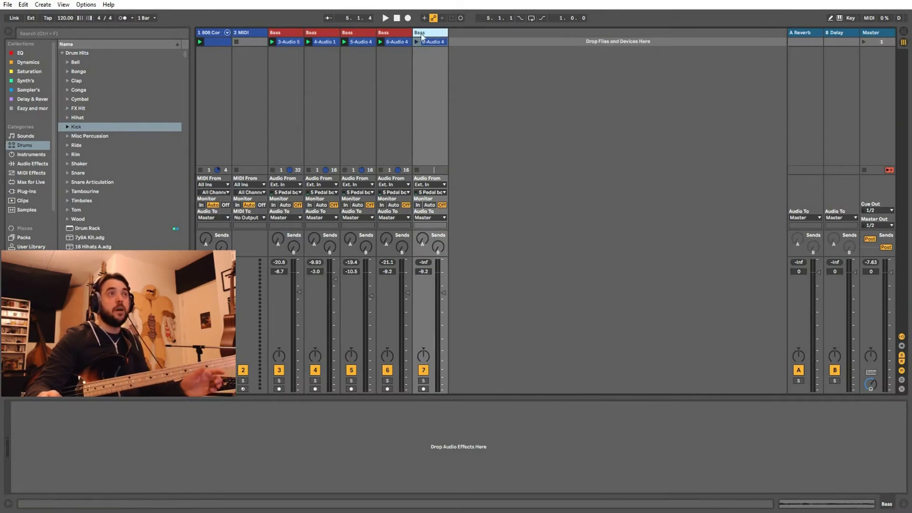
{"action": "key", "text": "Delete"}
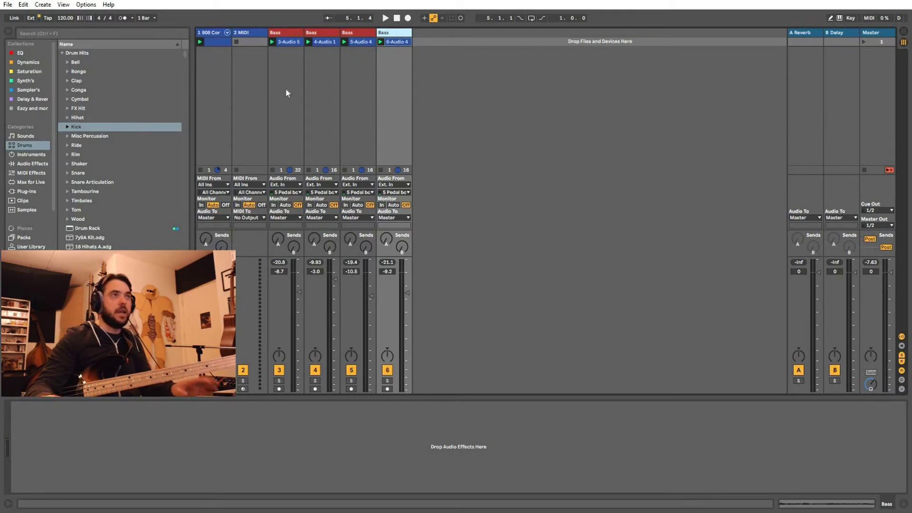
View the 2 MIDI track's device area, and alternate between the 808 drum clip's notes and the 808 Core Kit device
{"action": "left_click", "coordinate": [256, 34]}
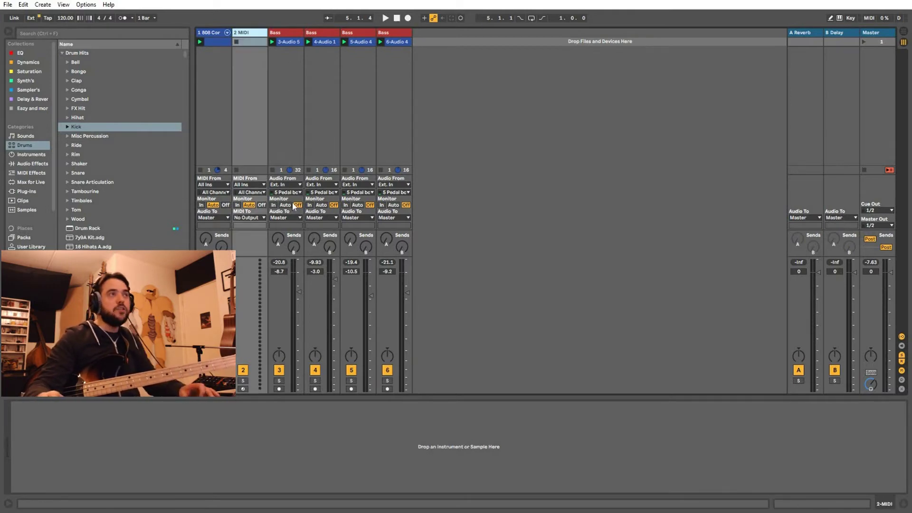
{"action": "key", "text": "shift+Tab"}
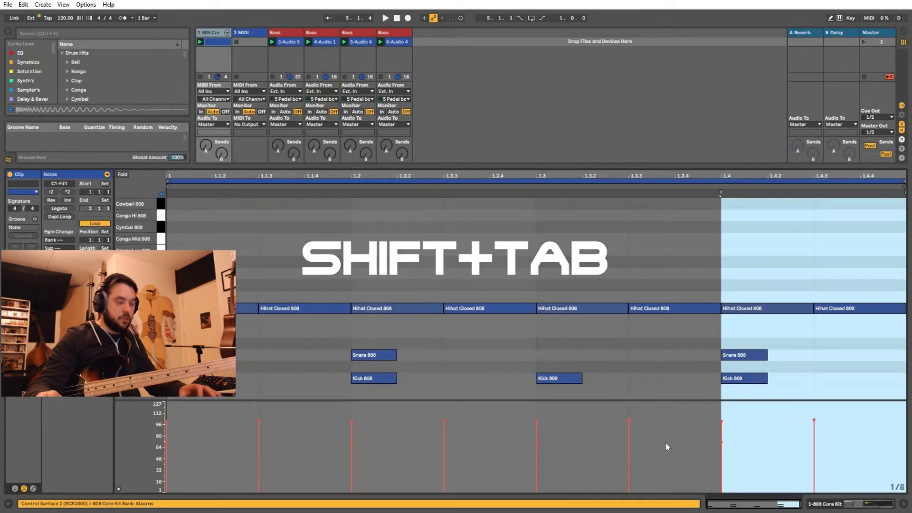
{"action": "key", "text": "shift+Tab"}
{"action": "key", "text": "shift+Tab"}
{"action": "key", "text": "shift+Tab"}
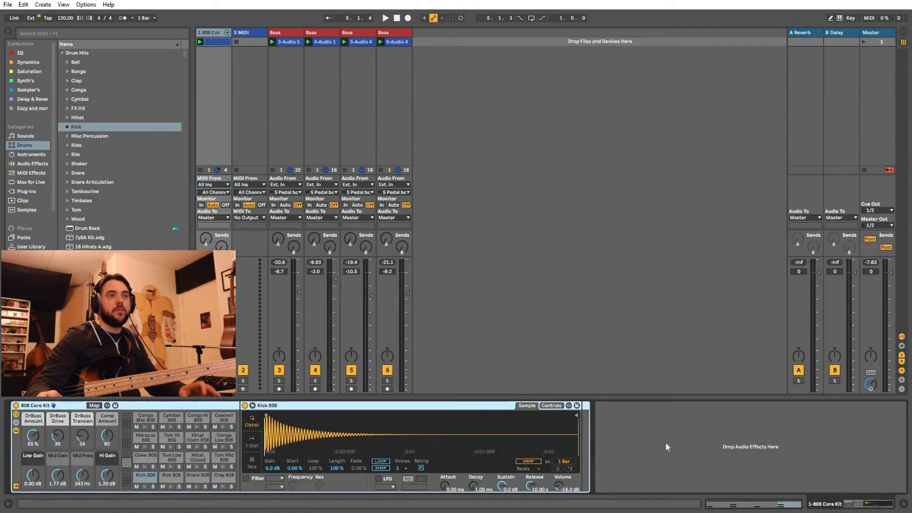
View the Arrangement and return to Session view
{"action": "key", "text": "Tab"}
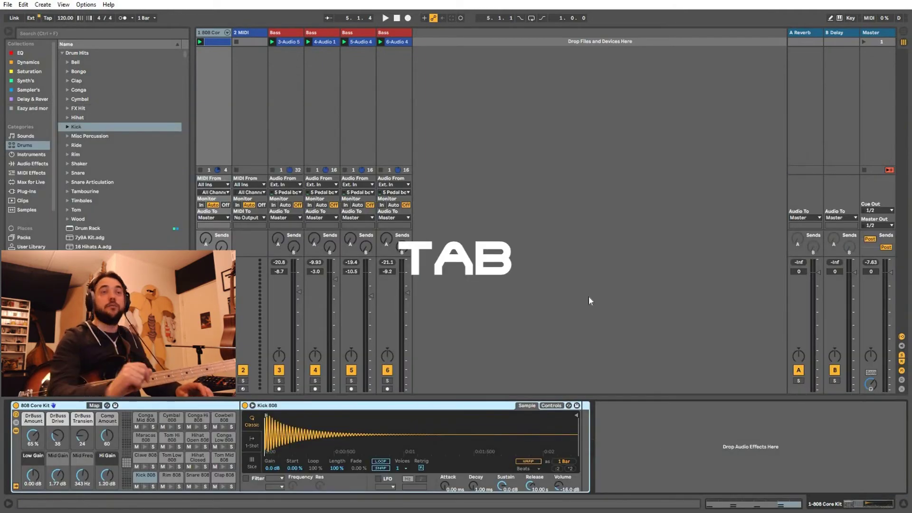
{"action": "key", "text": "Tab"}
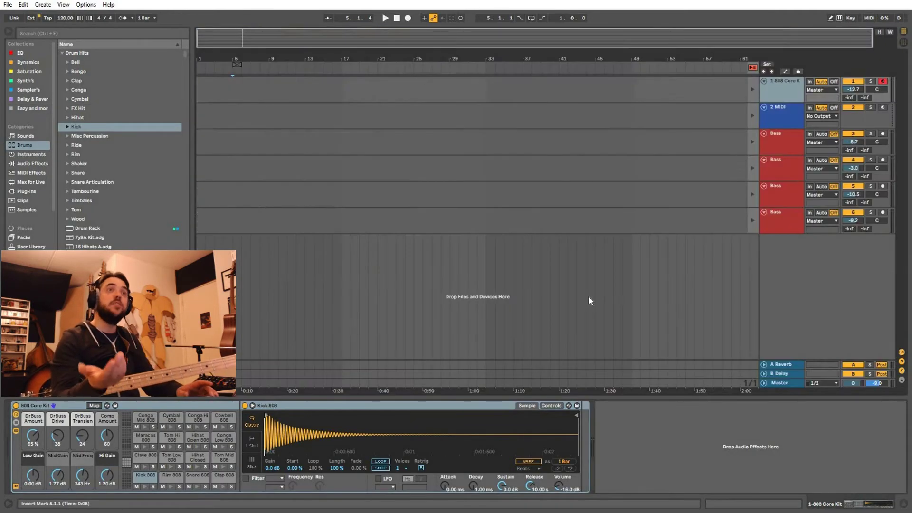
{"action": "key", "text": "Tab"}
Show the drum clip's note editor at its reduced height and return to the 808 Core Kit device
{"action": "key", "text": "shift+Tab"}
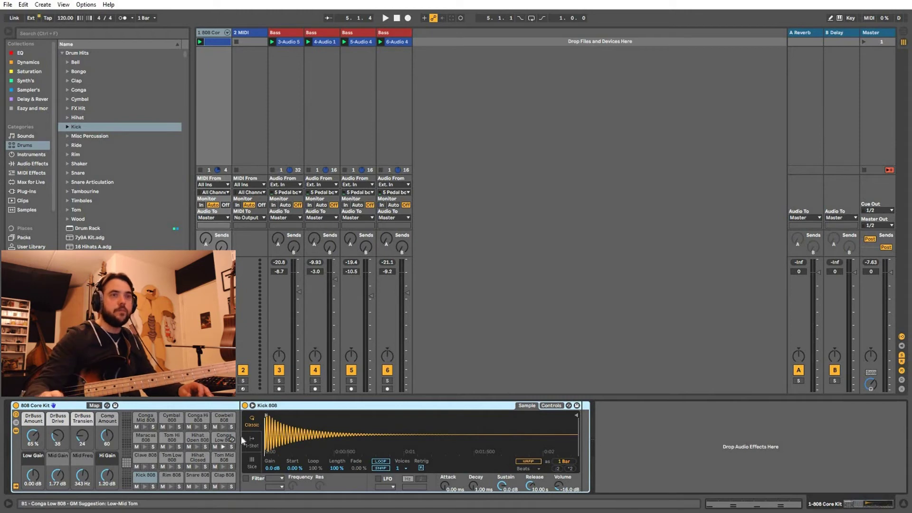
{"action": "key", "text": "shift+Tab"}
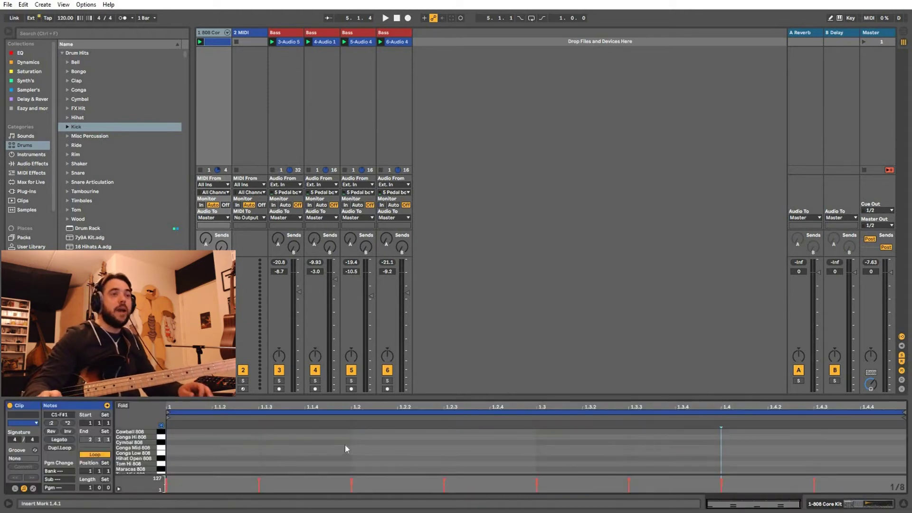
{"action": "left_click", "coordinate": [779, 508]}
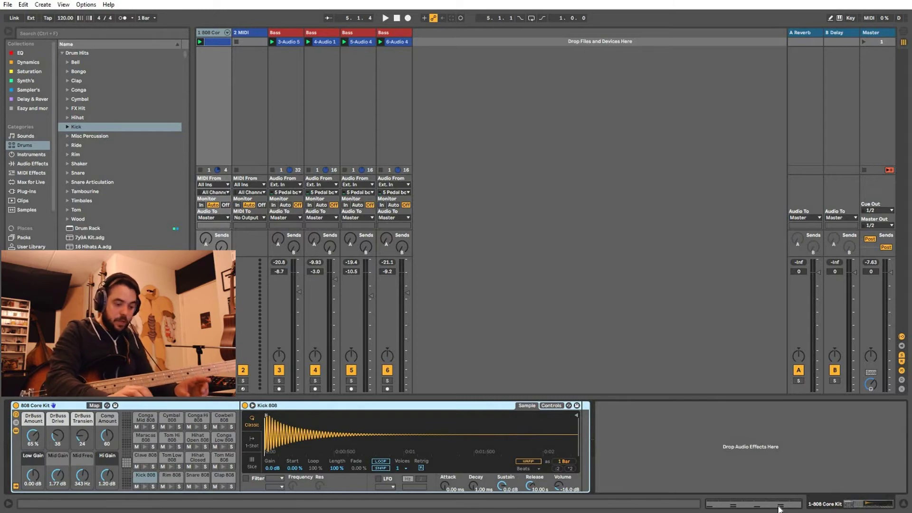
{"action": "key", "text": "shift+slash"}
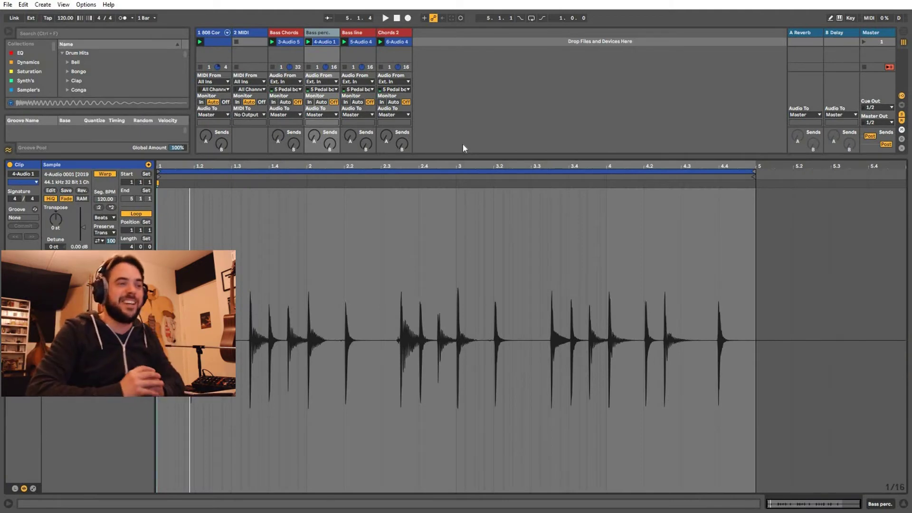
{"action": "left_click", "coordinate": [399, 240]}
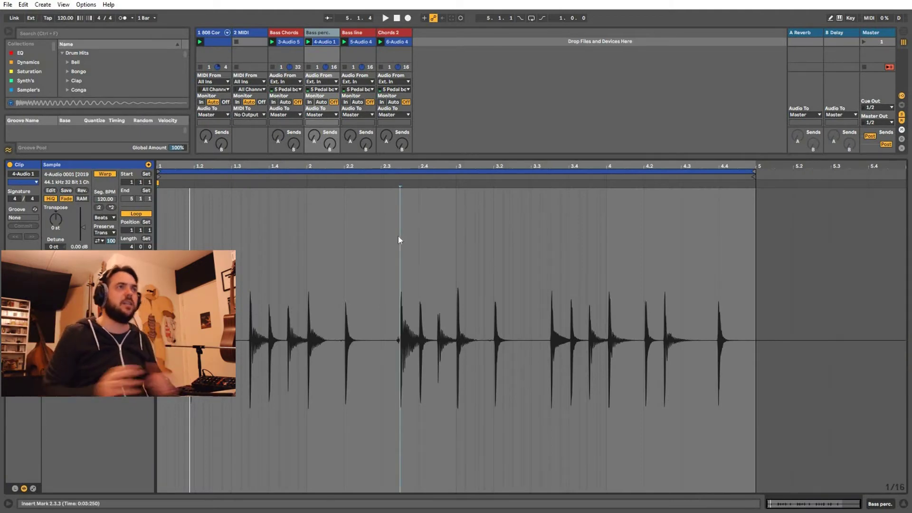
Quantize the Bass perc. audio clip to 1/16 with an amount of 100 %, and play it back
{"action": "left_click", "coordinate": [373, 369]}
{"action": "right_click", "coordinate": [372, 386]}
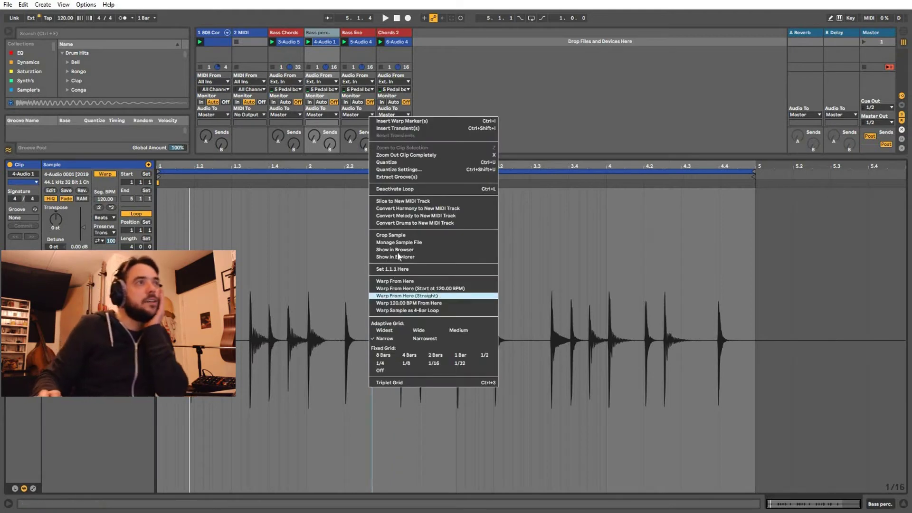
{"action": "right_click", "coordinate": [353, 175]}
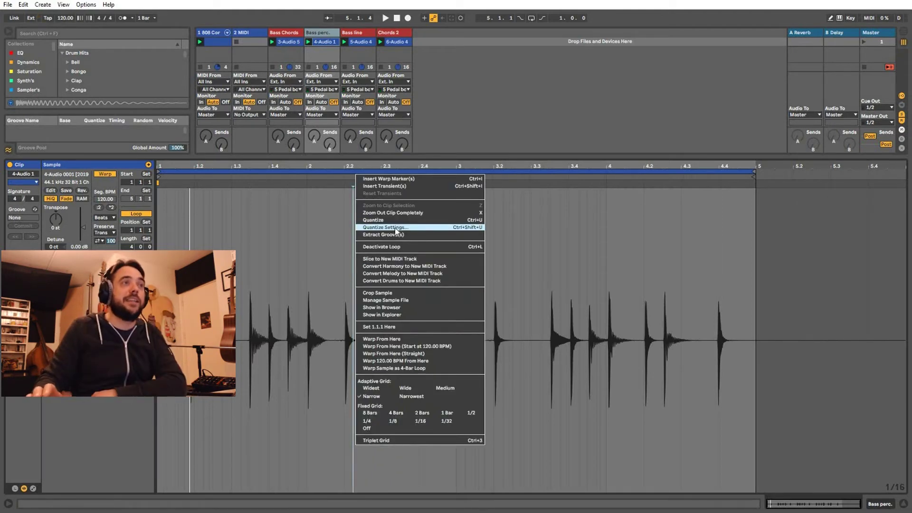
{"action": "left_click", "coordinate": [396, 228]}
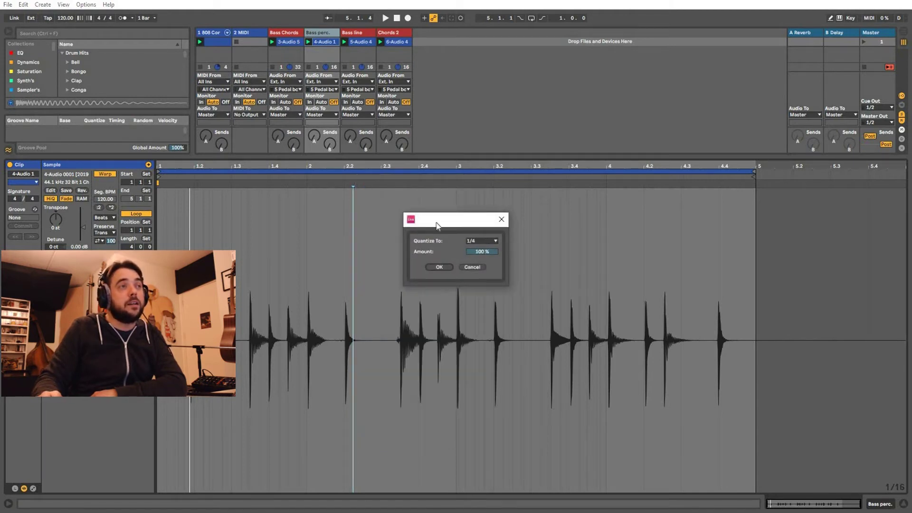
{"action": "left_click", "coordinate": [495, 241]}
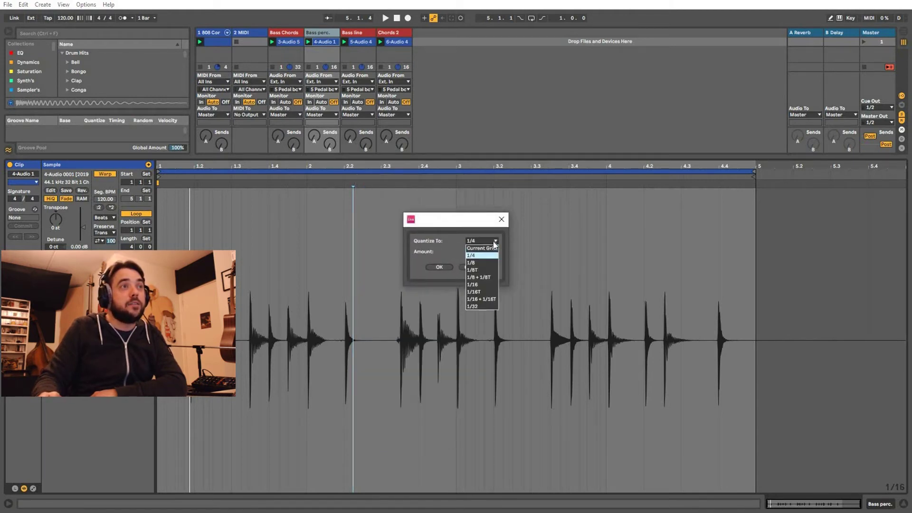
{"action": "left_click", "coordinate": [482, 286]}
{"action": "left_click", "coordinate": [439, 269]}
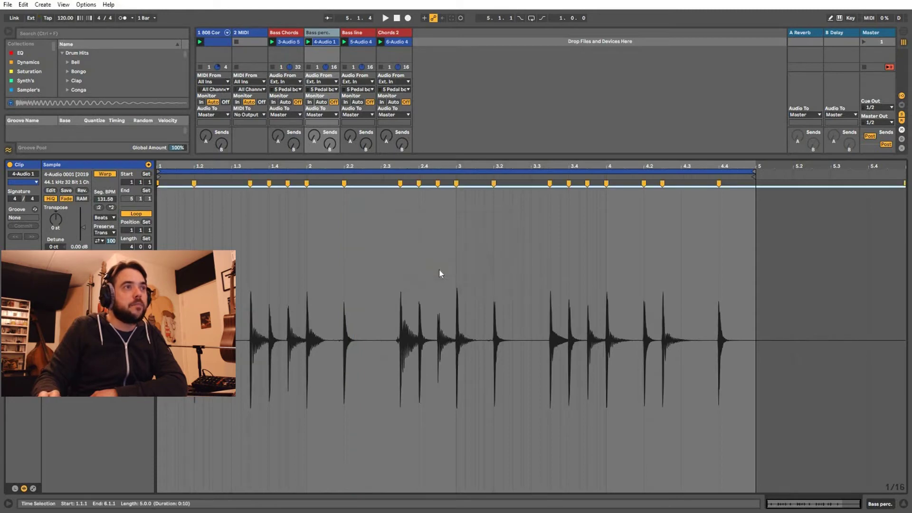
{"action": "key", "text": "space"}
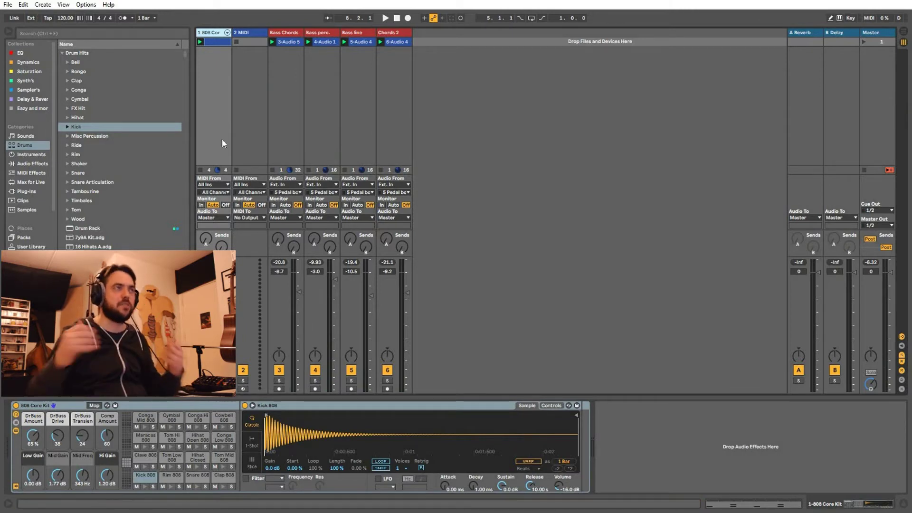
Unfold the 808 kit's mixer chains, then during playback set Hihat Closed to -6.8 dB and Kick 808 to 1.9 dB
{"action": "left_click", "coordinate": [228, 33]}
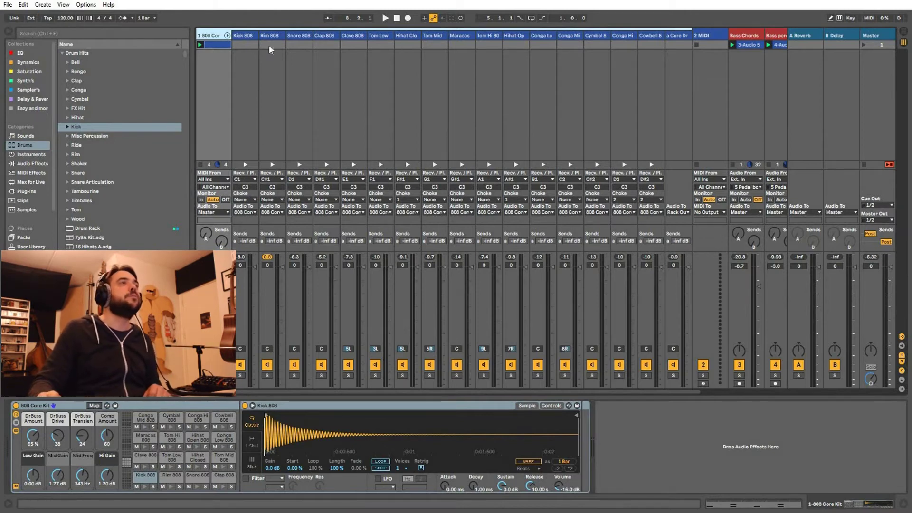
{"action": "key", "text": "space"}
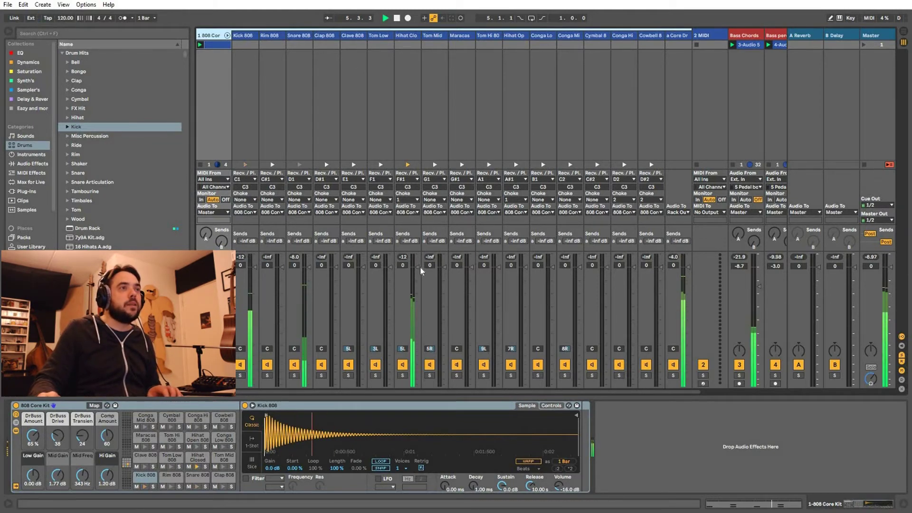
{"action": "left_click", "coordinate": [420, 267]}
{"action": "left_click_drag", "start_coordinate": [421, 271], "coordinate": [421, 286]}
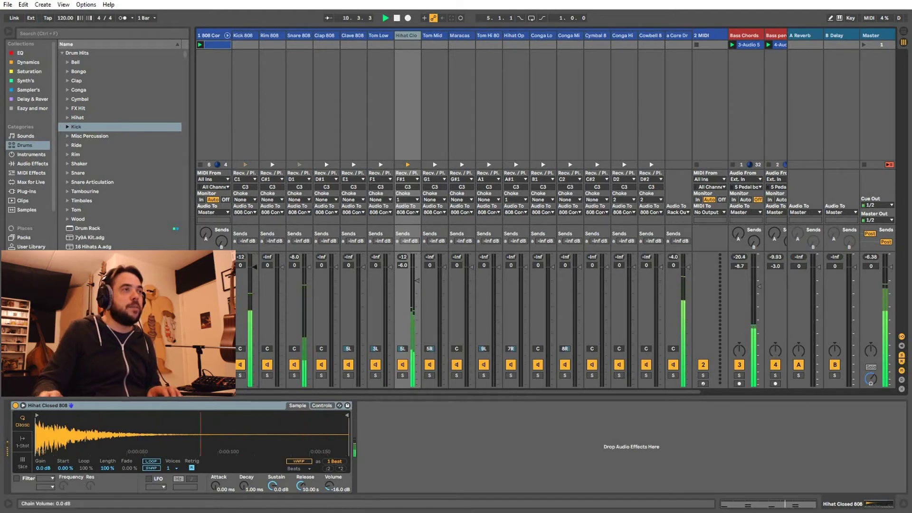
{"action": "left_click_drag", "start_coordinate": [254, 266], "coordinate": [255, 263]}
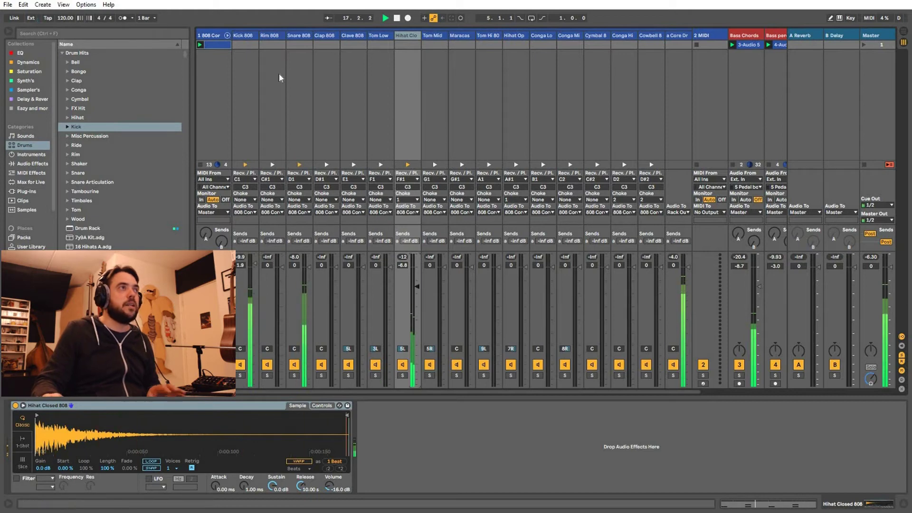
{"action": "key", "text": "space"}
Solo the Snare 808 chain, add the Reverb audio effect to it, and set the Dry/Wet amount to 10 %
{"action": "left_click", "coordinate": [303, 378]}
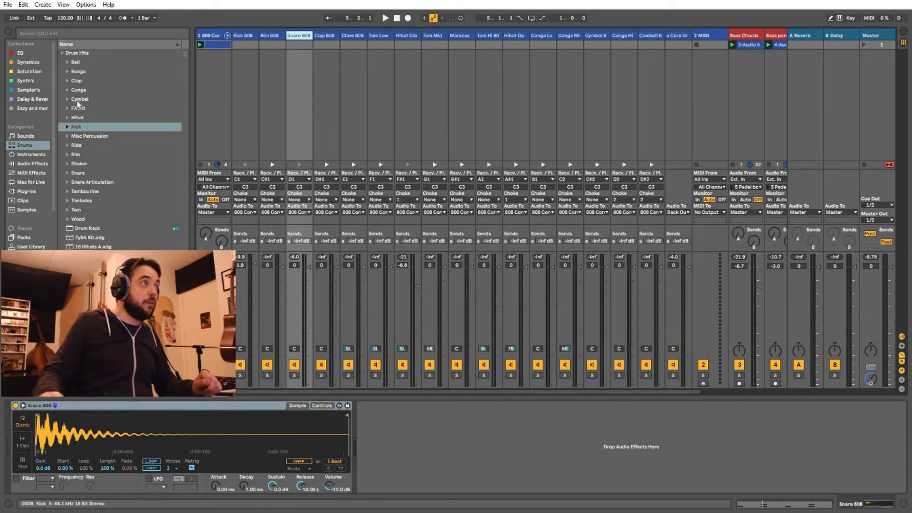
{"action": "left_click", "coordinate": [32, 164]}
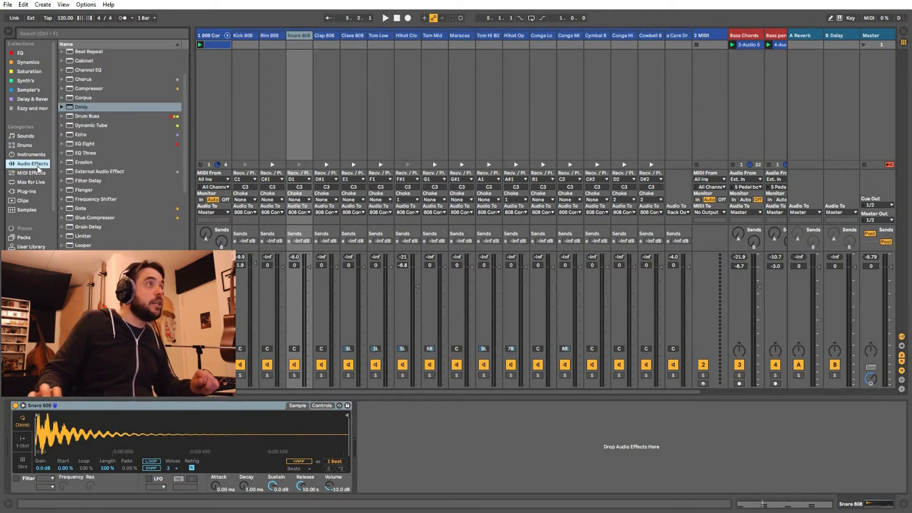
{"action": "scroll", "coordinate": [100, 199], "scroll_direction": "down", "scroll_amount": 4}
{"action": "left_click", "coordinate": [83, 199]}
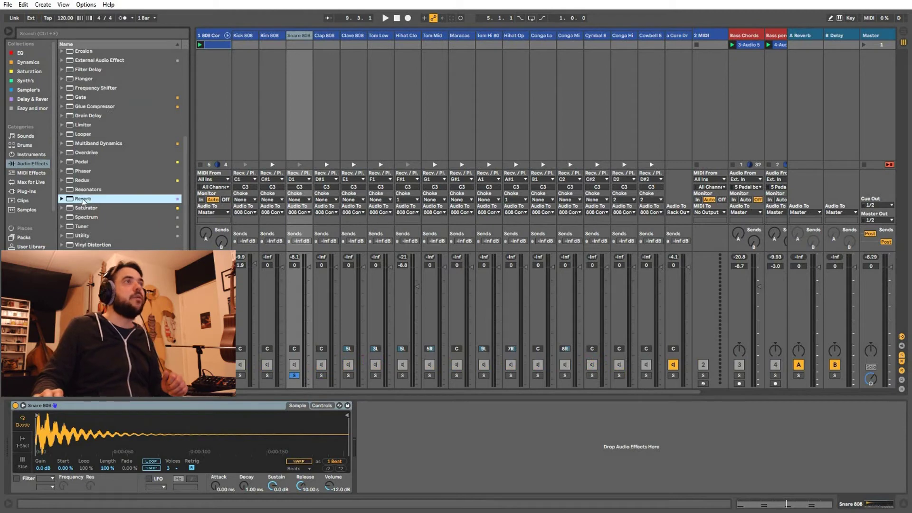
{"action": "left_click_drag", "start_coordinate": [84, 199], "coordinate": [423, 485]}
{"action": "key", "text": "space"}
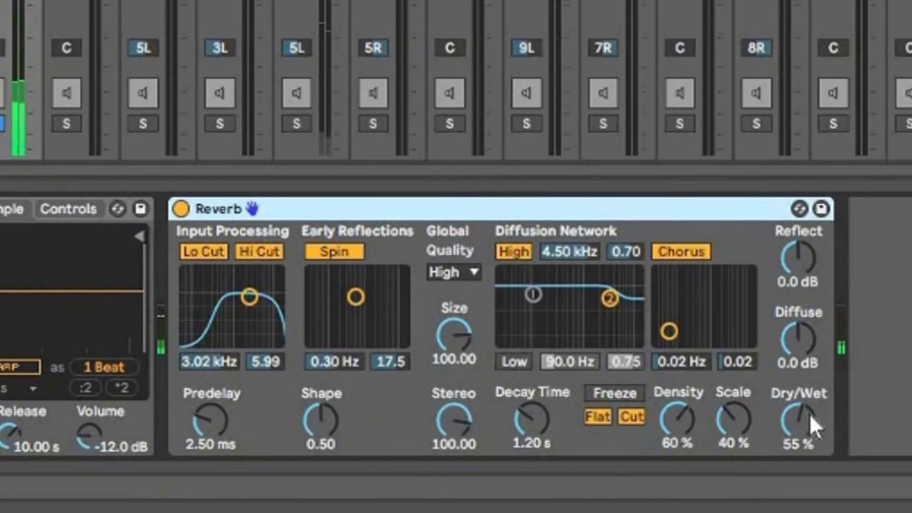
{"action": "left_click_drag", "start_coordinate": [810, 417], "coordinate": [810, 454]}
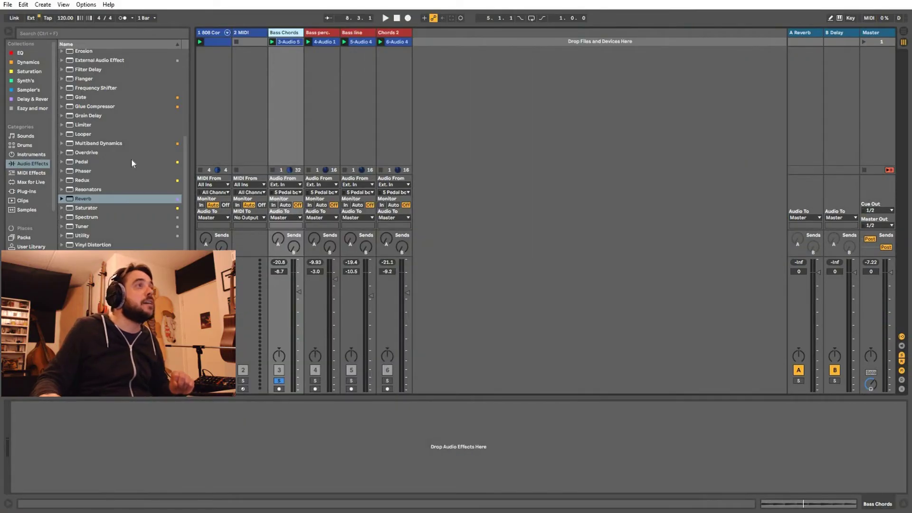
Add an EQ Eight audio effect to the Bass Chords track
{"action": "scroll", "coordinate": [131, 162], "scroll_direction": "up", "scroll_amount": 5}
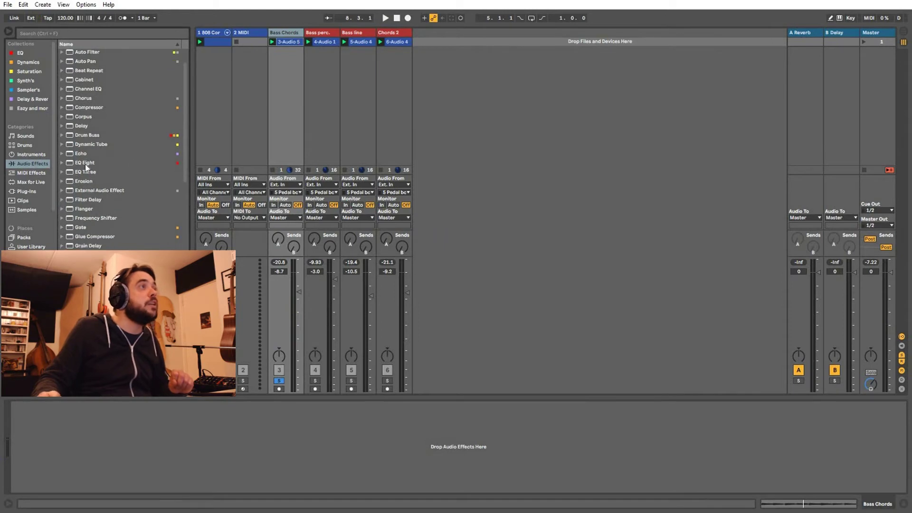
{"action": "left_click", "coordinate": [87, 164]}
{"action": "left_click_drag", "start_coordinate": [85, 164], "coordinate": [285, 31]}
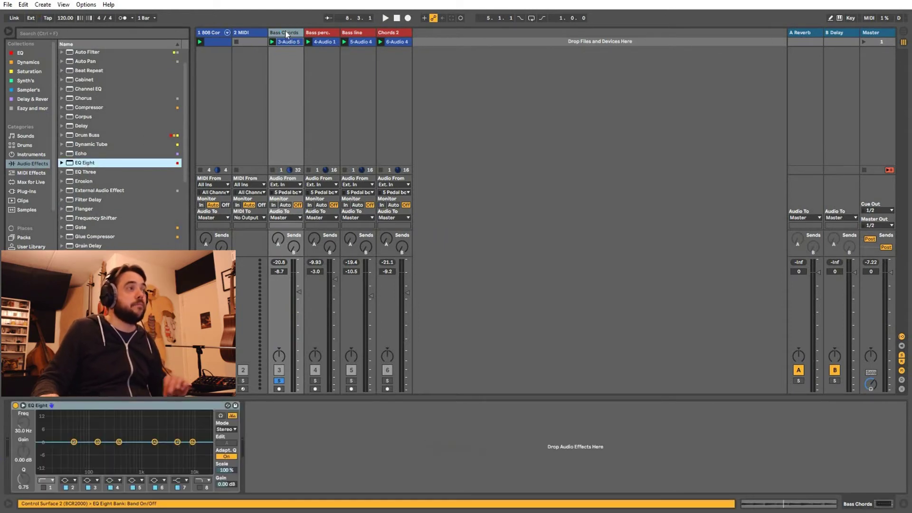
Enable EQ Eight band 1 as a low-cut filter on Bass Chords and raise its cutoff frequency during playback
{"action": "key", "text": "space"}
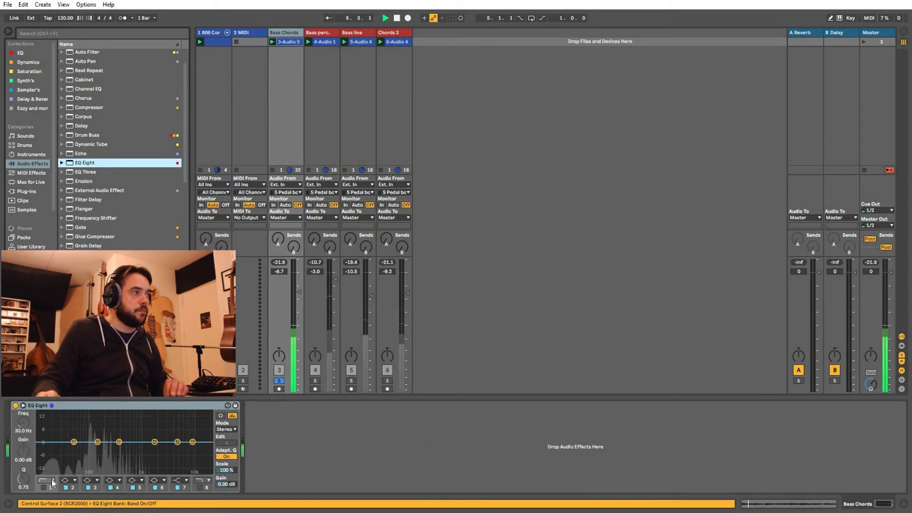
{"action": "left_click", "coordinate": [46, 480]}
{"action": "left_click", "coordinate": [44, 431]}
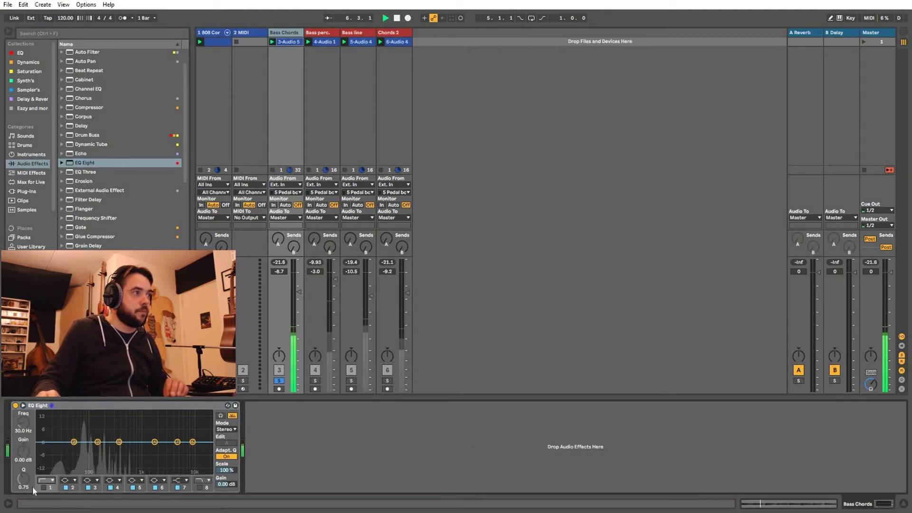
{"action": "left_click", "coordinate": [45, 487]}
{"action": "left_click_drag", "start_coordinate": [64, 449], "coordinate": [106, 447]}
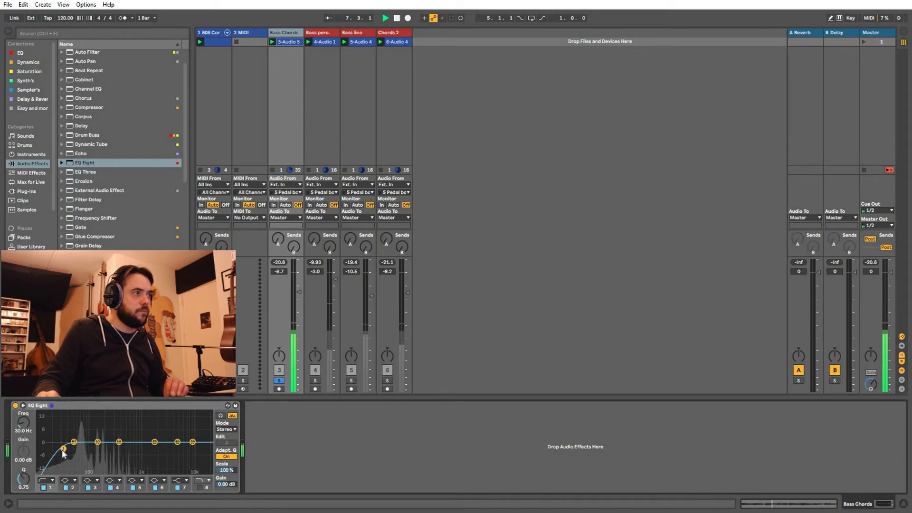
Set the Bass line volume to -7.8 dB and the Chords 2 volume to -10.2 dB, and stop playback
{"action": "left_click_drag", "start_coordinate": [194, 394], "coordinate": [184, 393]}
{"action": "left_click_drag", "start_coordinate": [281, 385], "coordinate": [262, 352]}
{"action": "key", "text": "space"}
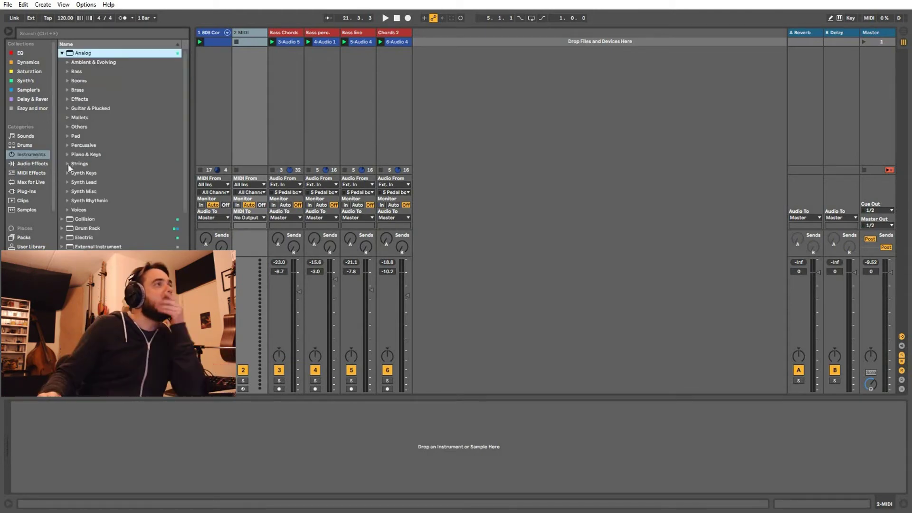
Browse the Analog instrument's Strings presets one by one, starting with It Happened One Night Strings
{"action": "left_click", "coordinate": [67, 164]}
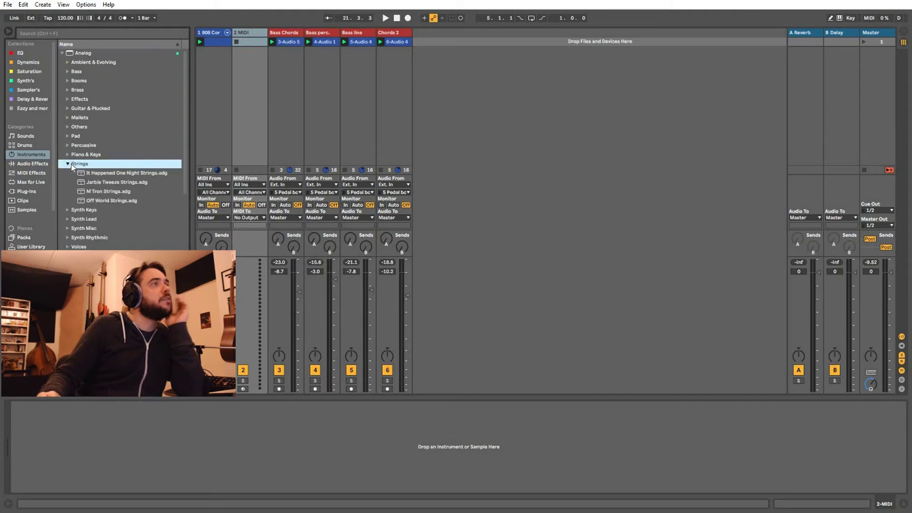
{"action": "left_click", "coordinate": [63, 54]}
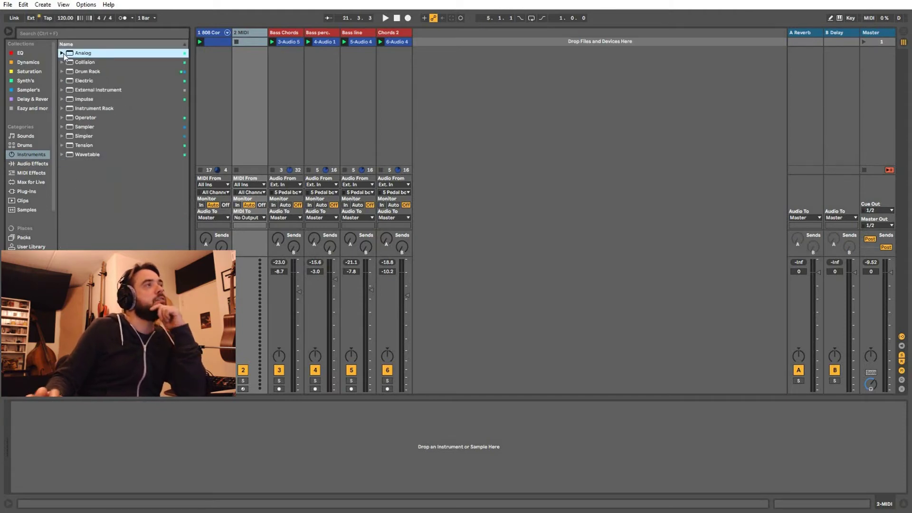
{"action": "left_click", "coordinate": [62, 53]}
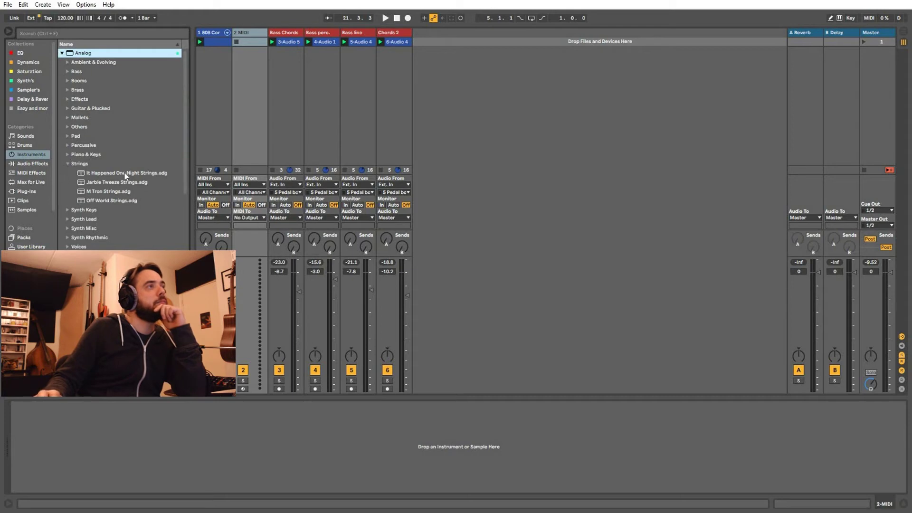
{"action": "left_click", "coordinate": [126, 174]}
{"action": "key", "text": "Down"}
{"action": "key", "text": "Down"}
{"action": "key", "text": "Down"}
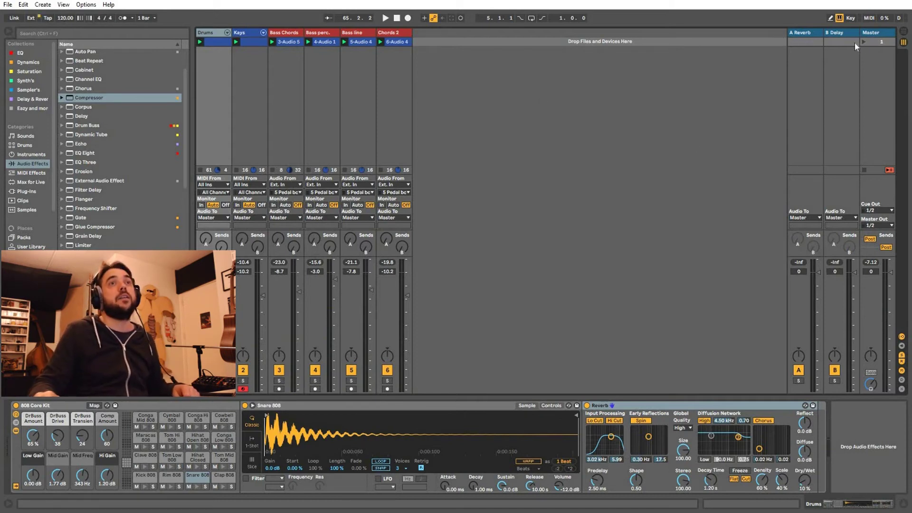
Insert two empty scenes below scene 1, and duplicate scene 1 with all its clips three times
{"action": "left_click", "coordinate": [874, 42]}
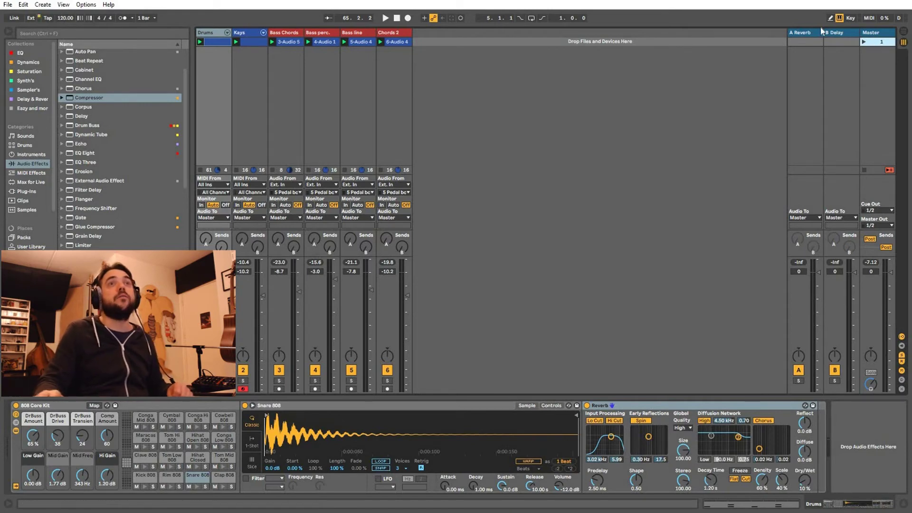
{"action": "key", "text": "ctrl+i"}
{"action": "left_click", "coordinate": [877, 42]}
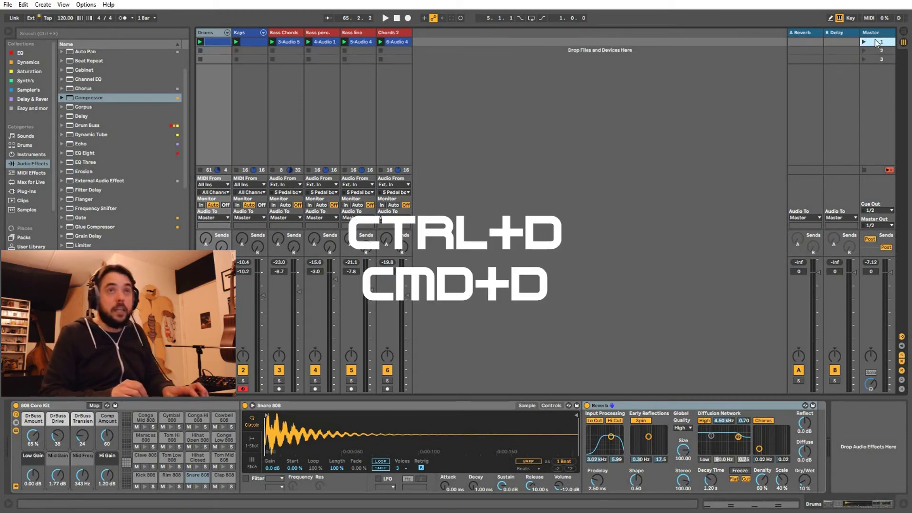
{"action": "key", "text": "ctrl+d"}
{"action": "key", "text": "ctrl+d"}
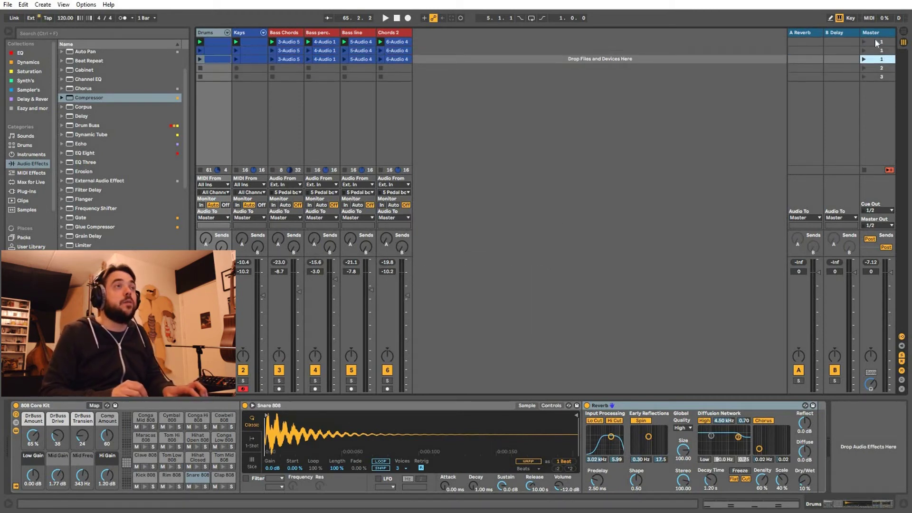
{"action": "key", "text": "ctrl+d"}
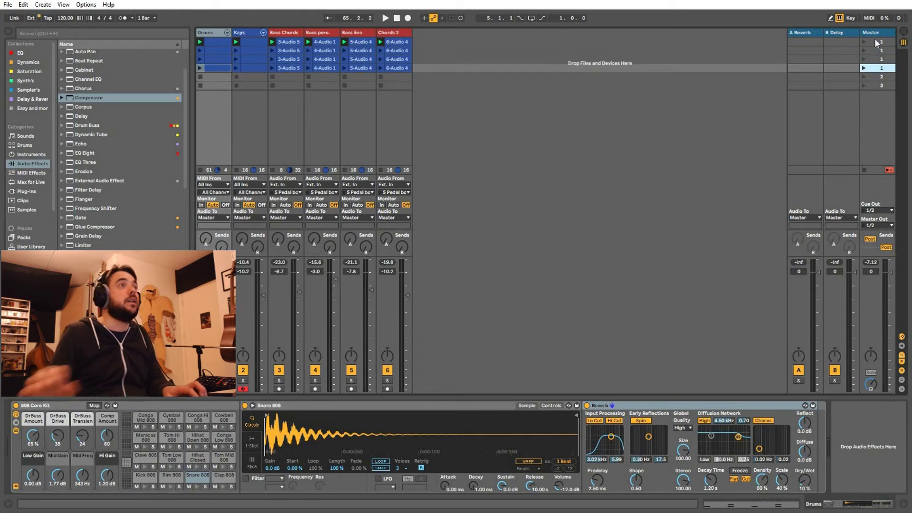
Delete the two empty scenes 2 and 3, and duplicate the last clip-filled scene two more times
{"action": "left_click", "coordinate": [873, 78]}
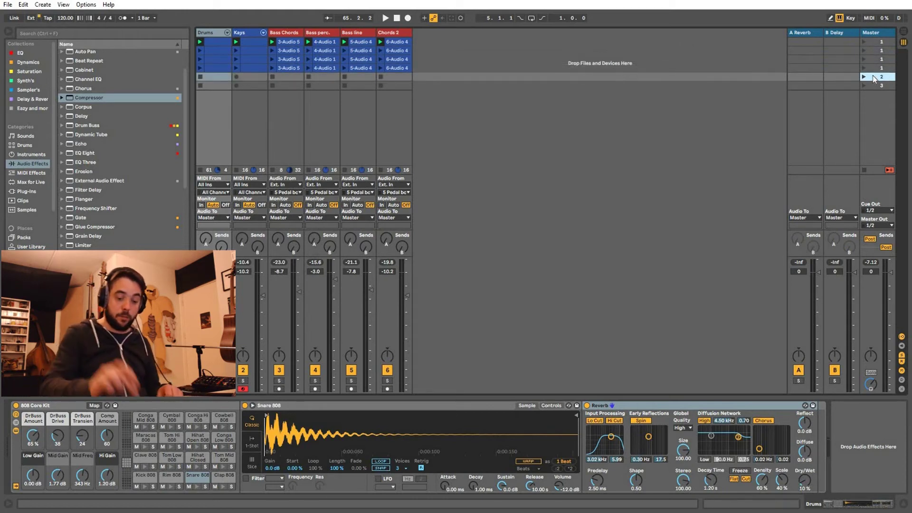
{"action": "key", "text": "Delete"}
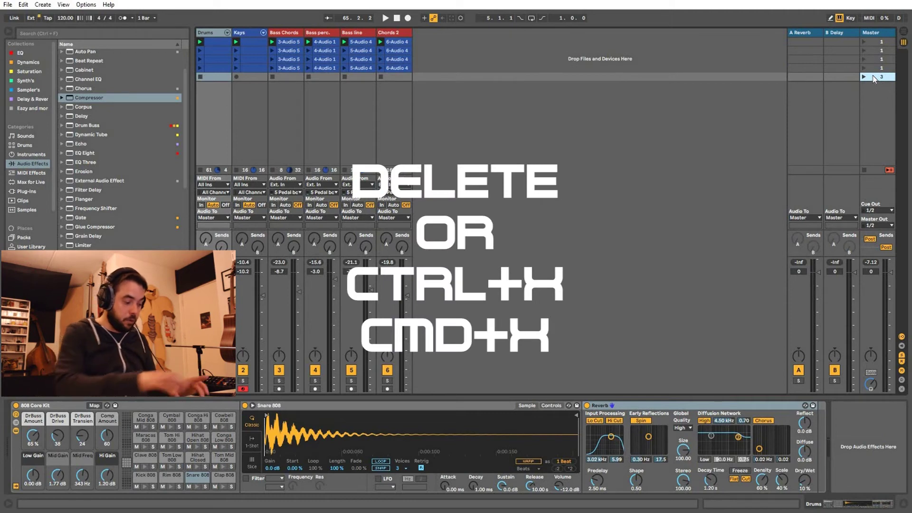
{"action": "key", "text": "Delete"}
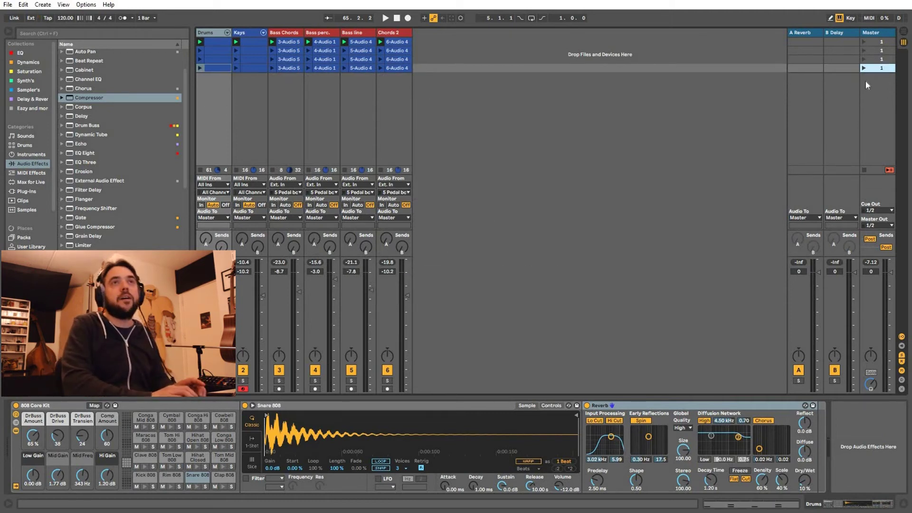
{"action": "key", "text": "ctrl+d"}
{"action": "key", "text": "ctrl+d"}
Delete the Drums, Keys, Bass perc., Bass line and Chords 2 clips from the first scene
{"action": "left_click", "coordinate": [250, 41]}
{"action": "key", "text": "Delete"}
{"action": "left_click", "coordinate": [323, 43]}
{"action": "key", "text": "Delete"}
{"action": "left_click", "coordinate": [359, 45]}
{"action": "key", "text": "Delete"}
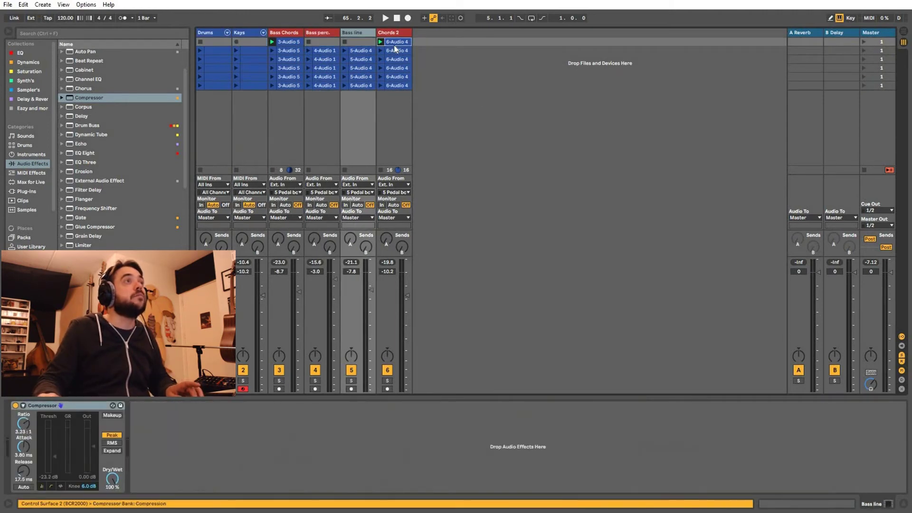
{"action": "left_click", "coordinate": [394, 45]}
{"action": "key", "text": "Delete"}
Delete the Drums, Bass perc., Bass line and Chords 2 clips from the second scene
{"action": "left_click", "coordinate": [218, 50]}
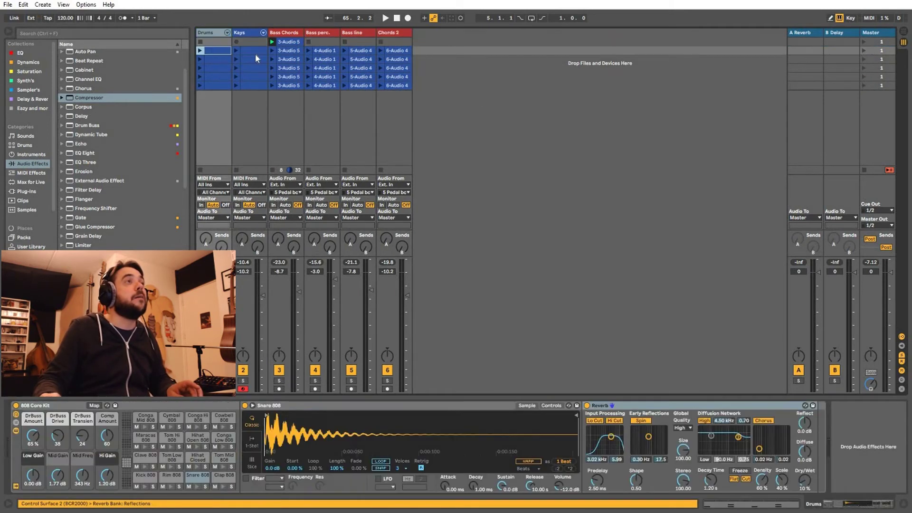
{"action": "key", "text": "Delete"}
{"action": "left_click", "coordinate": [321, 51]}
{"action": "key", "text": "Delete"}
{"action": "left_click", "coordinate": [357, 52]}
{"action": "key", "text": "Delete"}
{"action": "left_click", "coordinate": [394, 53]}
{"action": "key", "text": "Delete"}
Delete the Bass line and Drums clips from the third scene
{"action": "left_click", "coordinate": [359, 59]}
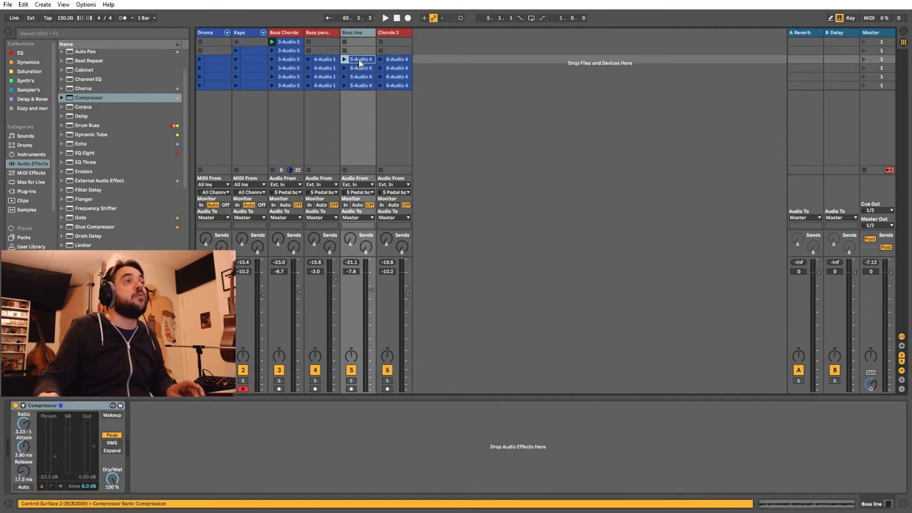
{"action": "key", "text": "Delete"}
{"action": "left_click", "coordinate": [225, 61]}
Delete the Drums, Keys, Bass Chords, Bass perc. and Bass line clips from the fifth scene
{"action": "left_click", "coordinate": [225, 77]}
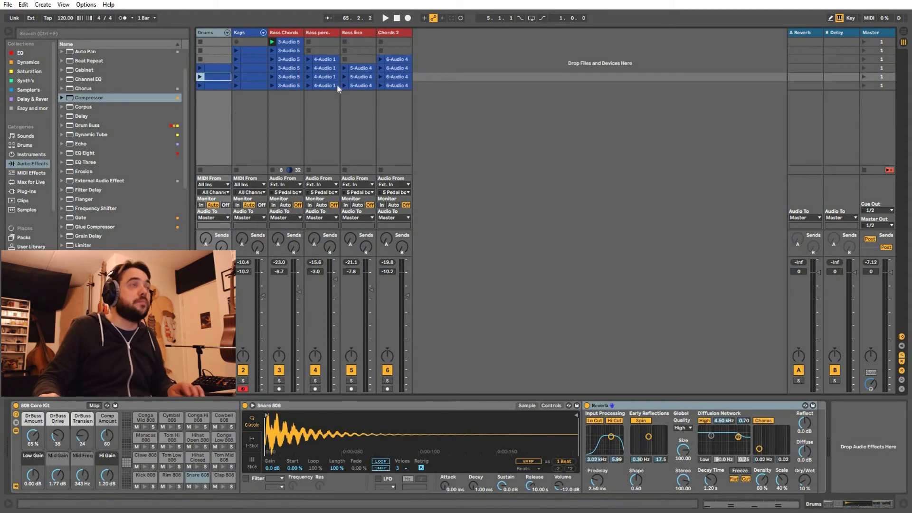
{"action": "left_click", "coordinate": [358, 77]}
{"action": "key", "text": "Delete"}
{"action": "key", "text": "Left"}
{"action": "key", "text": "Delete"}
{"action": "key", "text": "Left"}
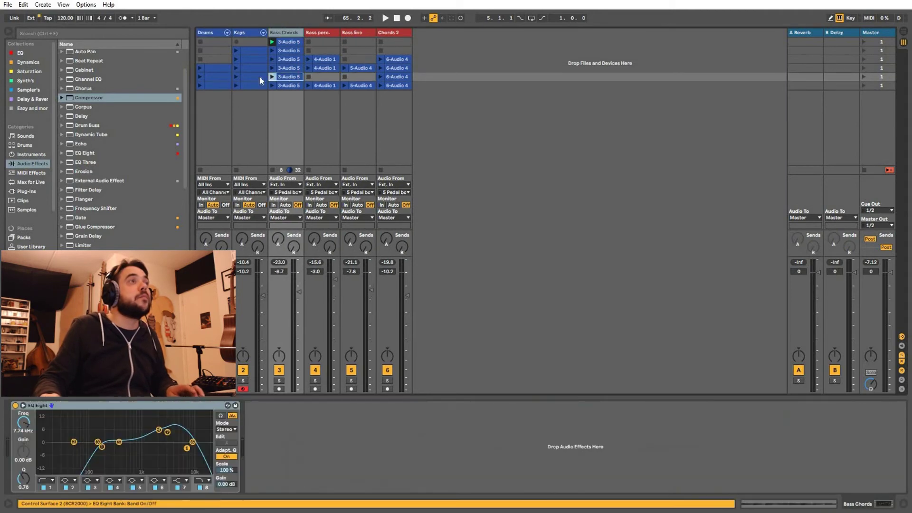
{"action": "key", "text": "Delete"}
{"action": "key", "text": "Left"}
Delete the sixth scene, which still holds the full set of clips
{"action": "left_click", "coordinate": [395, 77]}
{"action": "left_click", "coordinate": [871, 86]}
{"action": "key", "text": "Delete"}
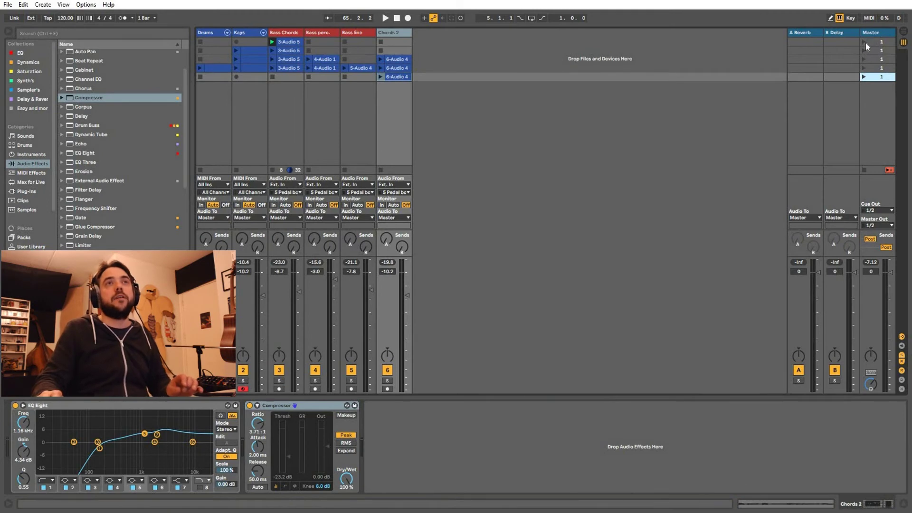
Play the first and second scenes in turn to audition the song structure, and select the Intro scene
{"action": "left_click", "coordinate": [865, 41]}
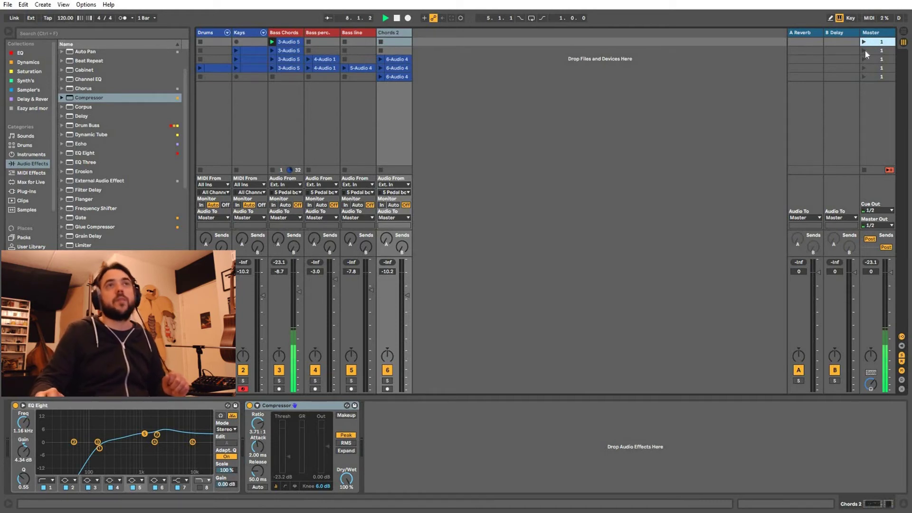
{"action": "left_click", "coordinate": [864, 50]}
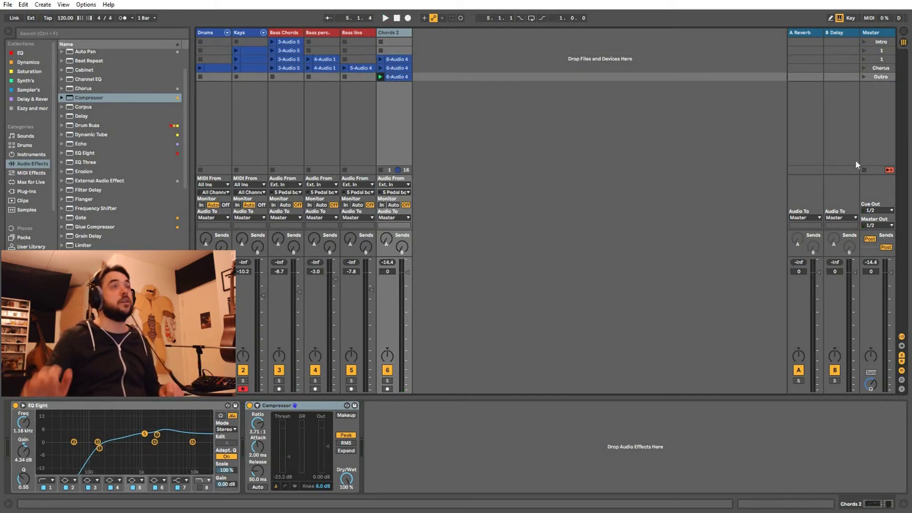
{"action": "left_click", "coordinate": [876, 43]}
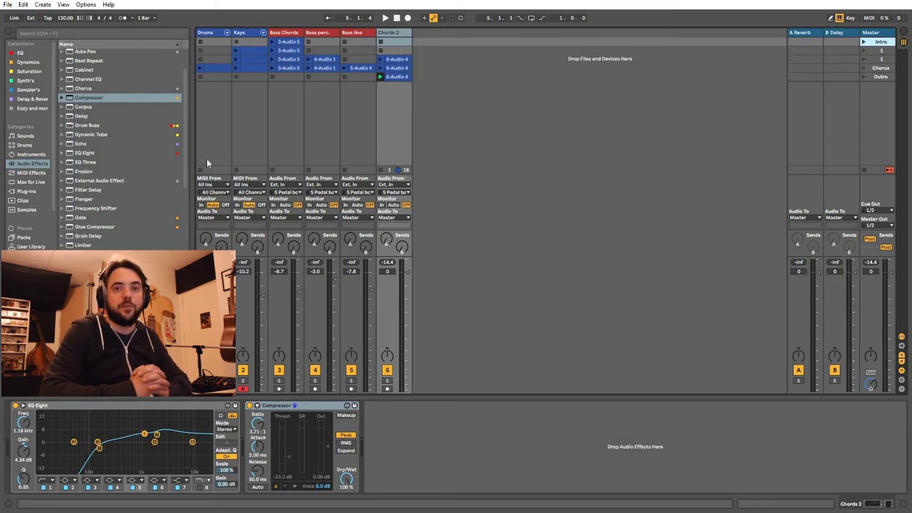
Set the arrangement's start position to 1.1.1 in Arrangement view, and return to Session view
{"action": "key", "text": "Tab"}
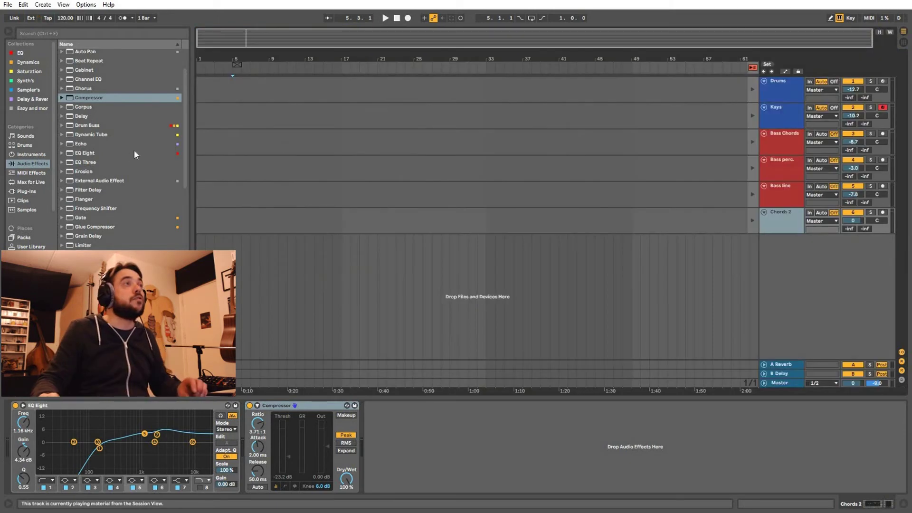
{"action": "left_click", "coordinate": [198, 100]}
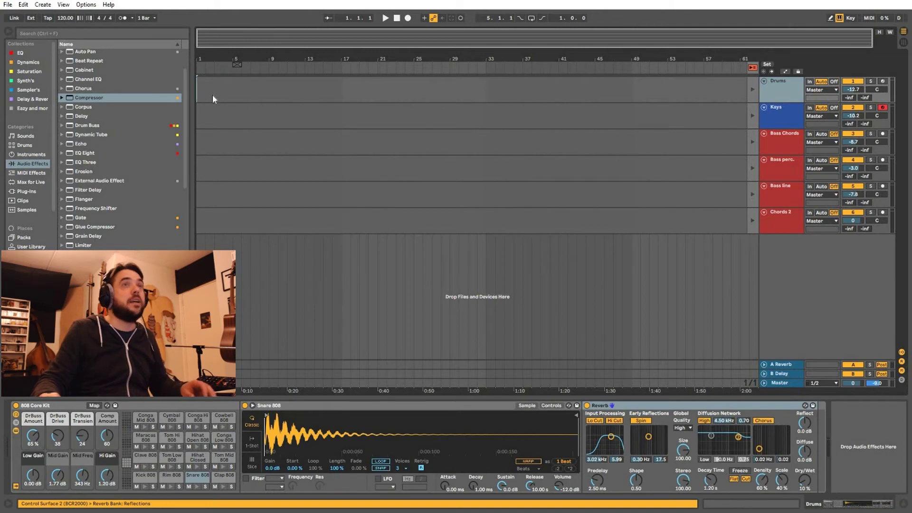
{"action": "key", "text": "Tab"}
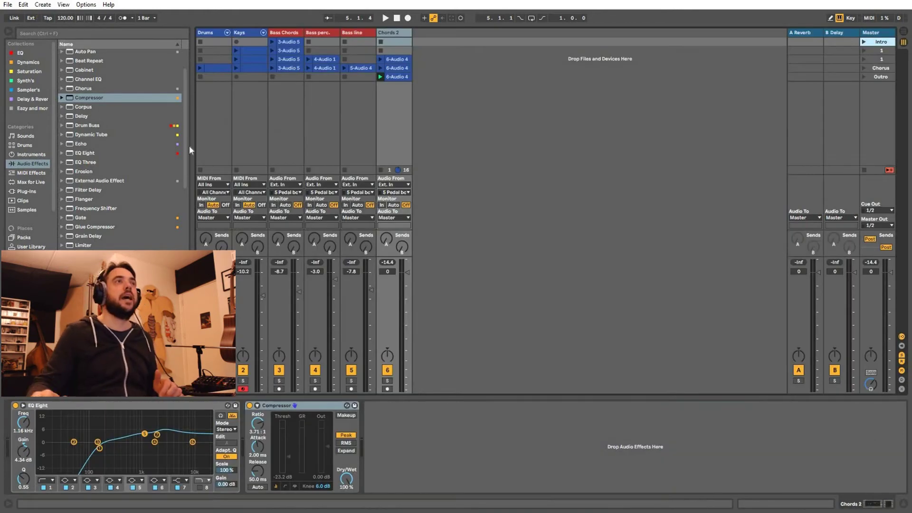
Start recording into the arrangement with the Intro scene, and launch the second and third scenes in sequence
{"action": "left_click", "coordinate": [408, 18]}
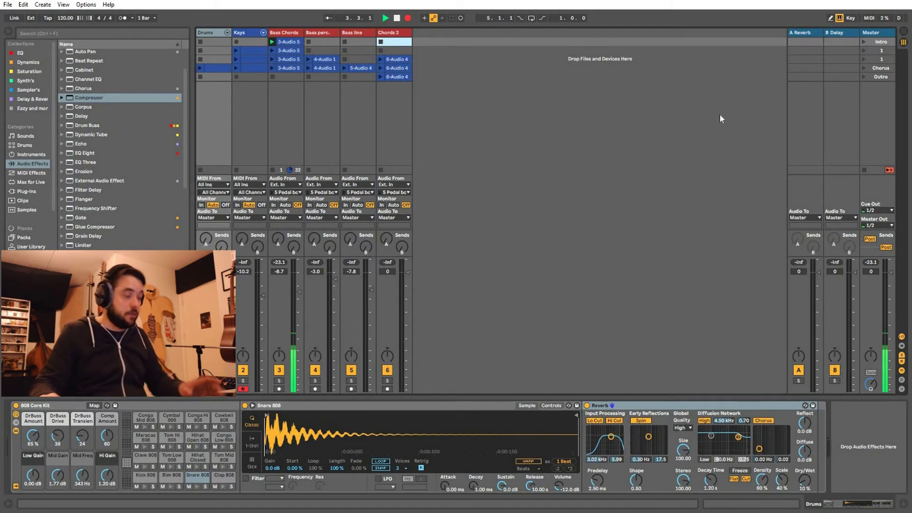
{"action": "key", "text": "Tab"}
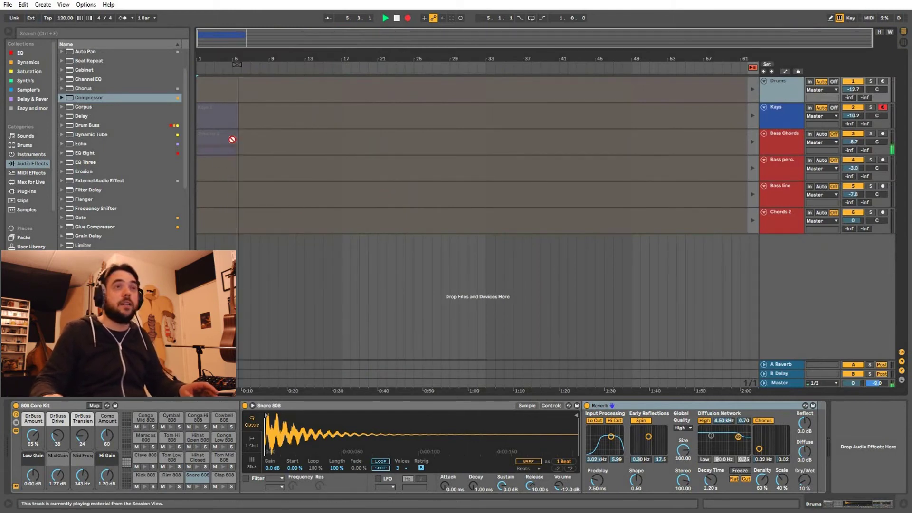
{"action": "key", "text": "Tab"}
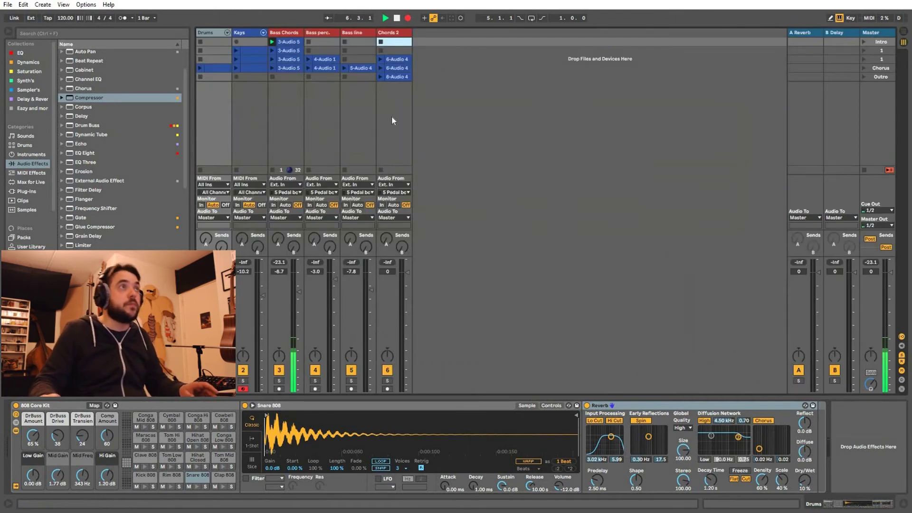
{"action": "left_click", "coordinate": [862, 49]}
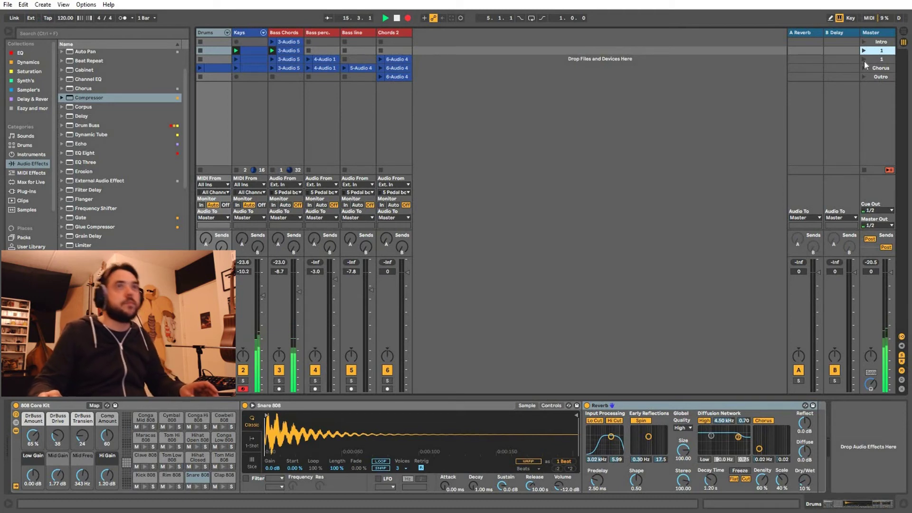
{"action": "left_click", "coordinate": [865, 59]}
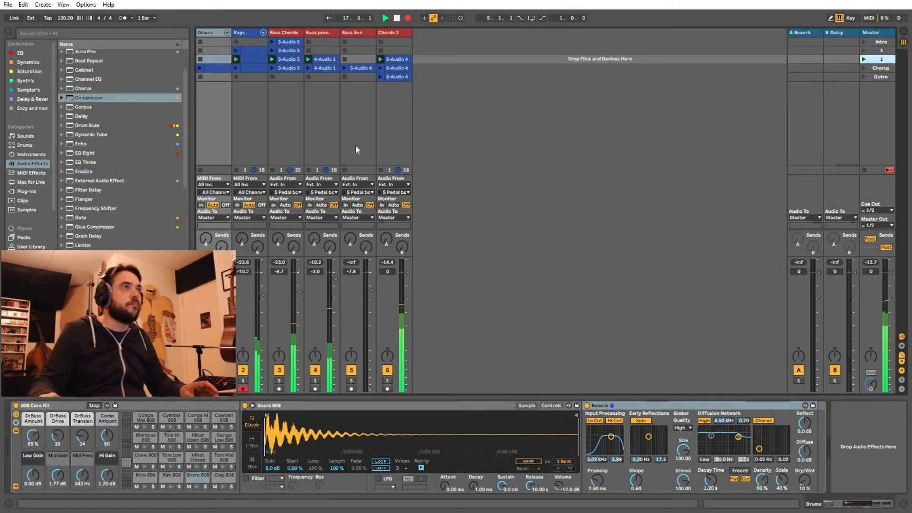
Lower the Chords 2 track volume to -4.0 dB while recording, and check the recorded clips in Arrangement view
{"action": "left_click_drag", "start_coordinate": [406, 277], "coordinate": [406, 281]}
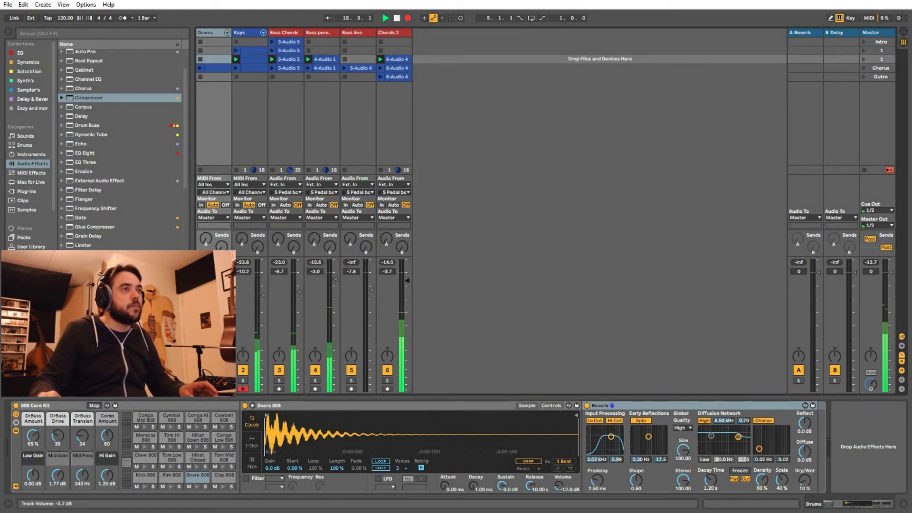
{"action": "left_click_drag", "start_coordinate": [406, 280], "coordinate": [407, 284]}
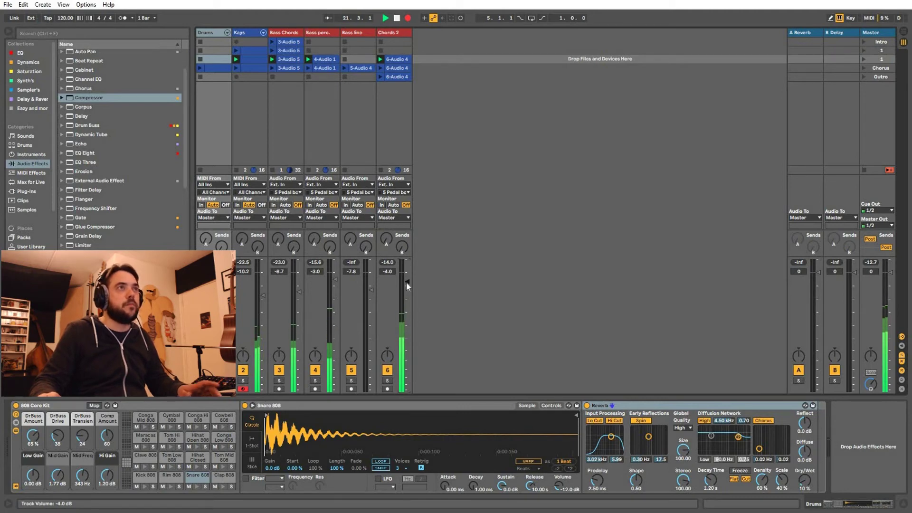
{"action": "key", "text": "Tab"}
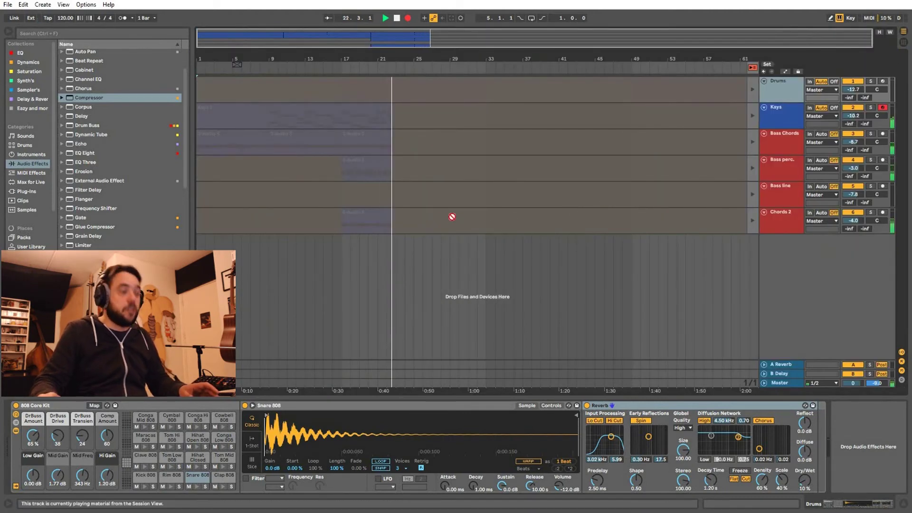
{"action": "key", "text": "Tab"}
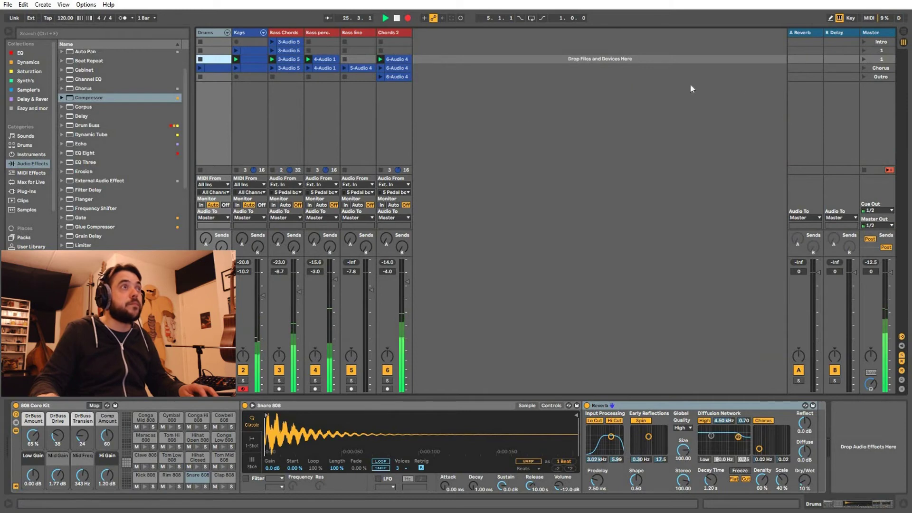
Record the Chorus and Outro scenes into the arrangement, and fade the Chords 2 volume down to -inf
{"action": "left_click", "coordinate": [865, 68]}
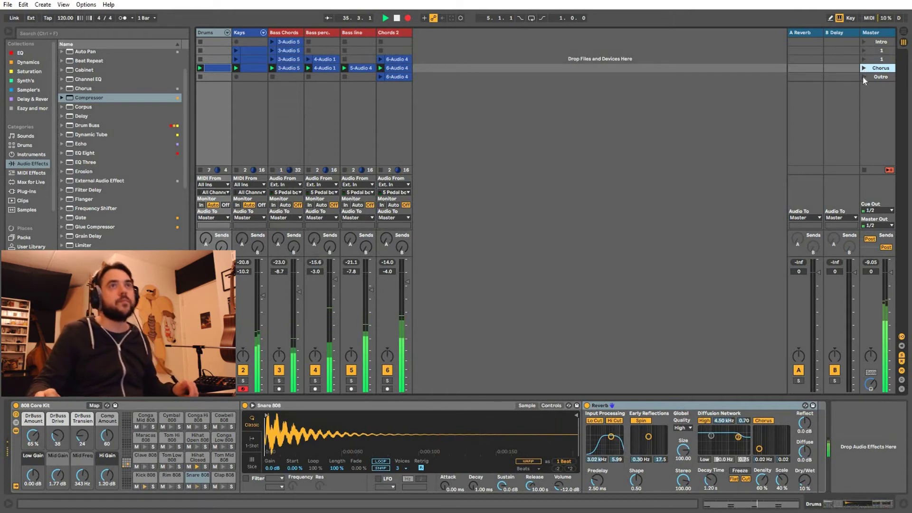
{"action": "left_click", "coordinate": [863, 78]}
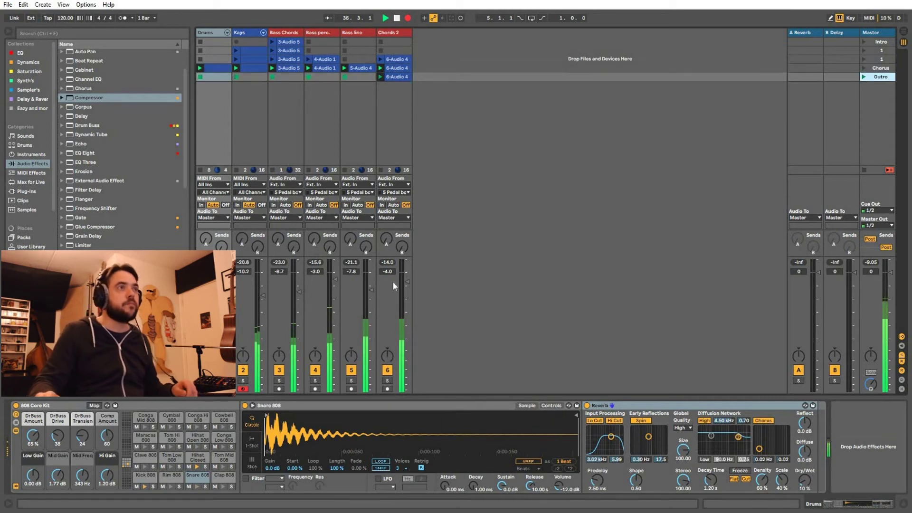
{"action": "left_click_drag", "start_coordinate": [407, 281], "coordinate": [407, 291]}
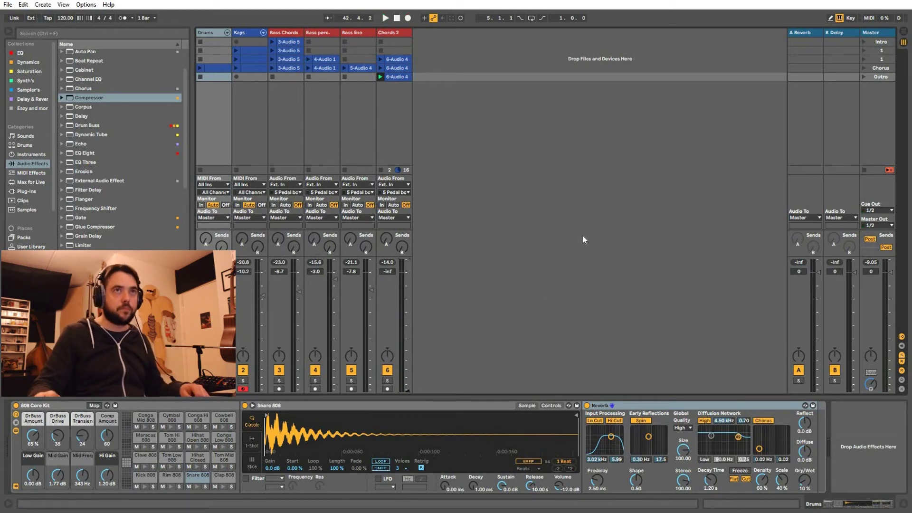
Switch to Arrangement view and return all tracks from Session playback to the recorded arrangement
{"action": "key", "text": "Tab"}
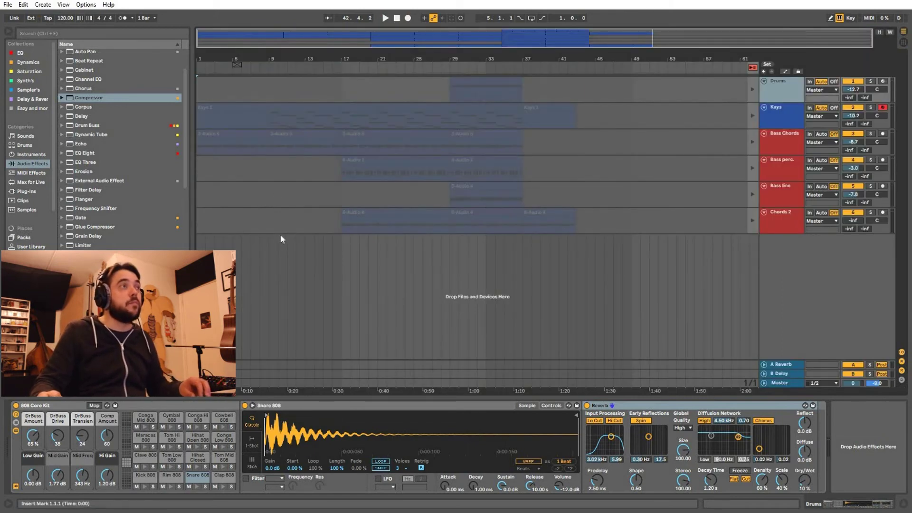
{"action": "left_click", "coordinate": [204, 151]}
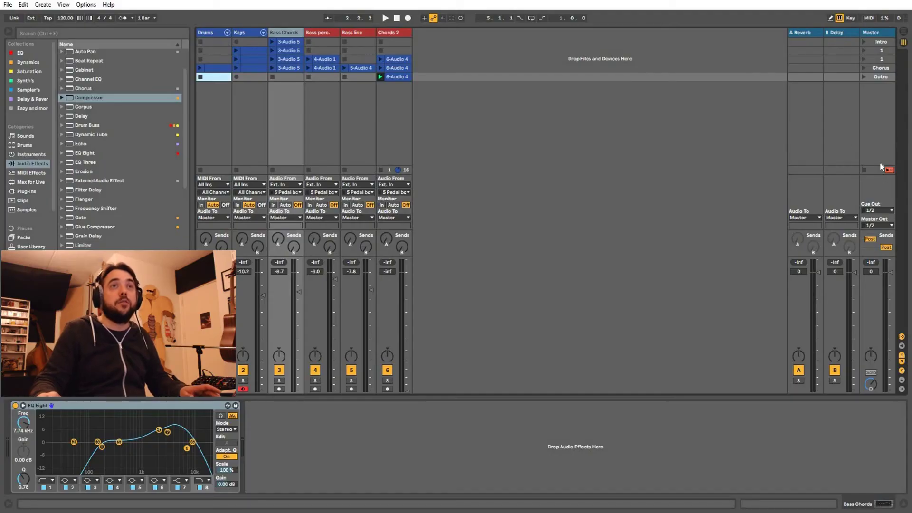
{"action": "key", "text": "Tab"}
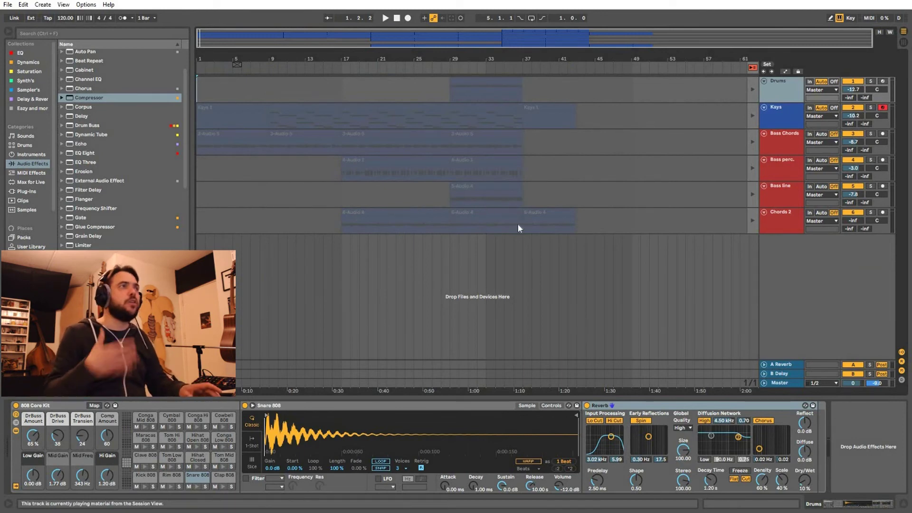
{"action": "left_click", "coordinate": [752, 68]}
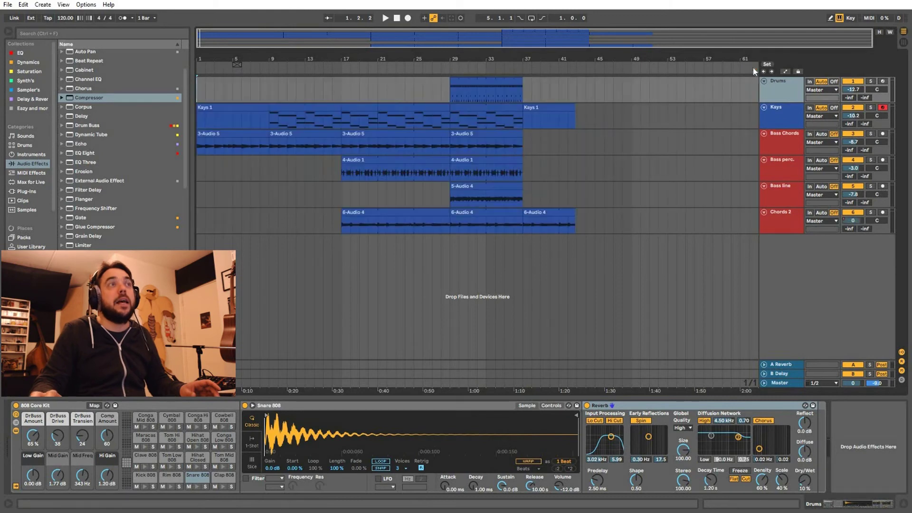
Play the recorded arrangement from 1.1.1, and place the insert mark at bar 17 on the Bass perc. track
{"action": "left_click", "coordinate": [197, 94]}
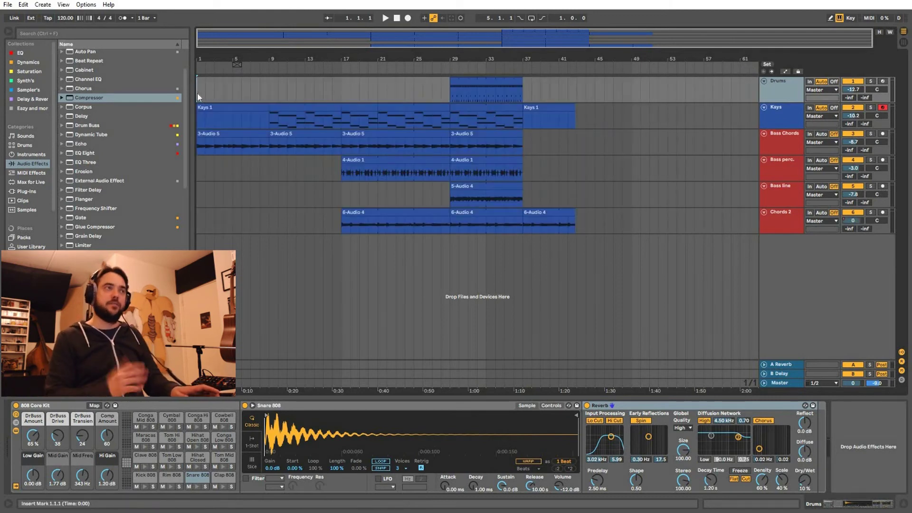
{"action": "key", "text": "space"}
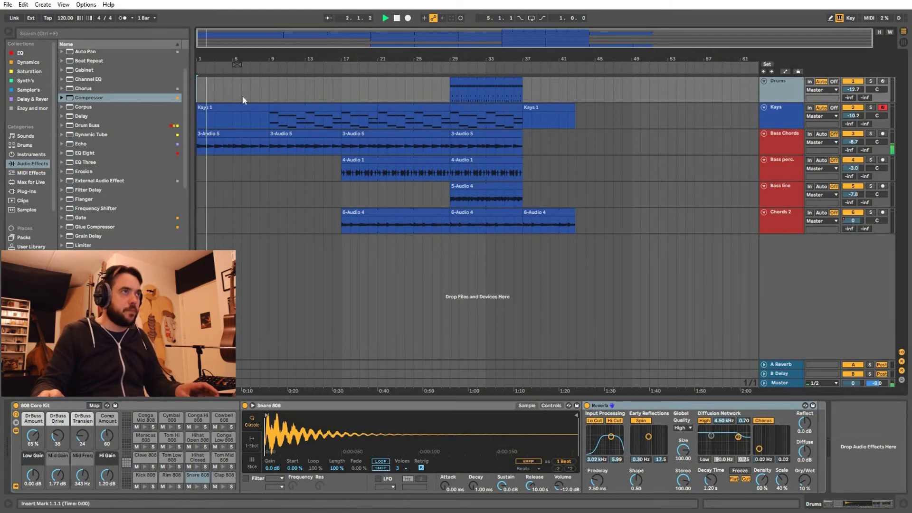
{"action": "scroll", "coordinate": [346, 195], "scroll_direction": "up", "scroll_amount": 5}
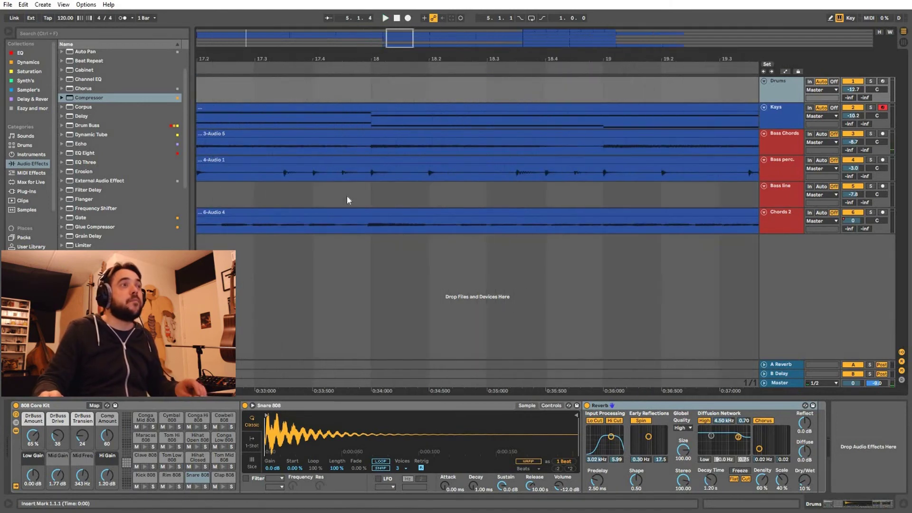
{"action": "scroll", "coordinate": [346, 194], "scroll_direction": "down", "scroll_amount": 5}
{"action": "left_click", "coordinate": [370, 176]}
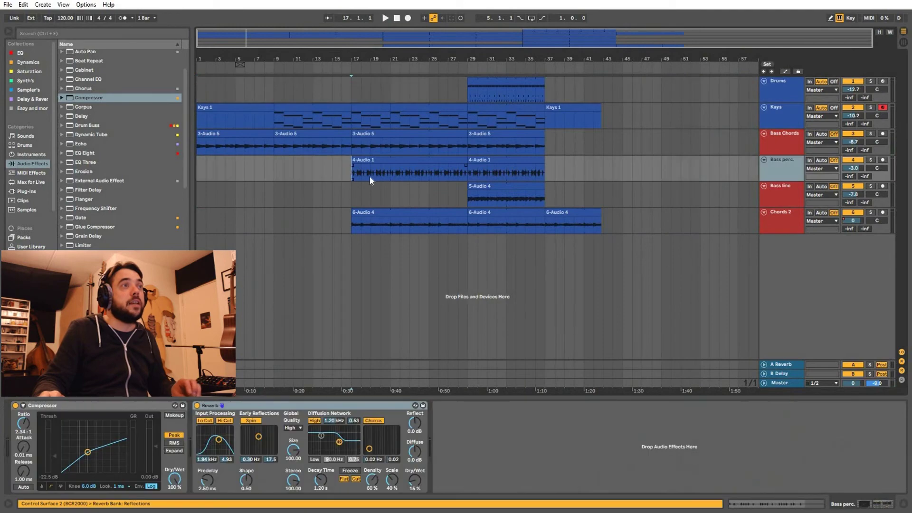
Shorten the last Chords 2 clip so that it ends at bar 41
{"action": "scroll", "coordinate": [369, 175], "scroll_direction": "up", "scroll_amount": 4}
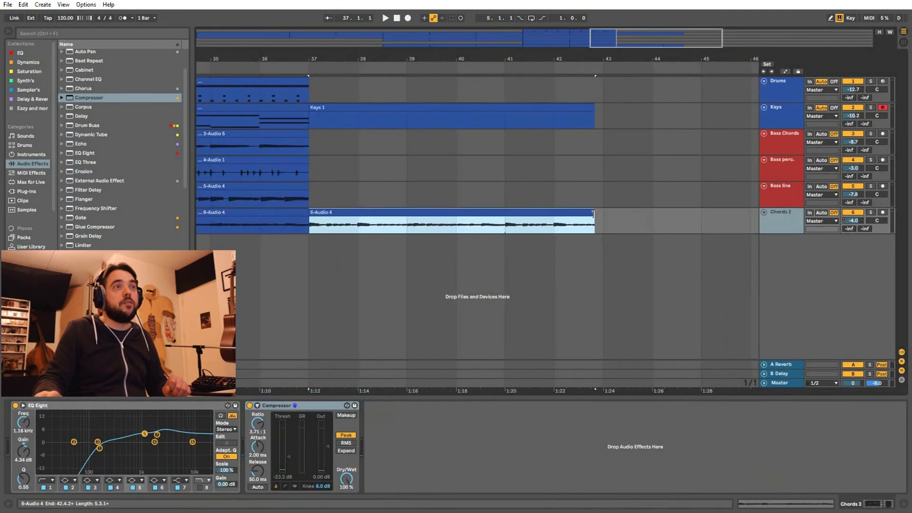
{"action": "left_click_drag", "start_coordinate": [594, 214], "coordinate": [350, 219]}
{"action": "left_click_drag", "start_coordinate": [530, 221], "coordinate": [505, 229]}
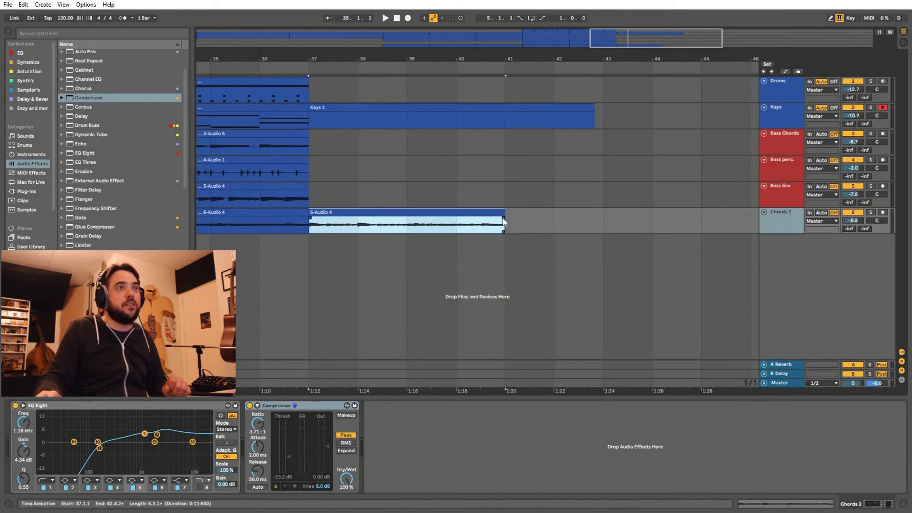
Try a long fade-out on the last Chords 2 clip, ending at bar 41
{"action": "left_click_drag", "start_coordinate": [504, 219], "coordinate": [469, 208]}
{"action": "left_click_drag", "start_coordinate": [404, 220], "coordinate": [377, 216]}
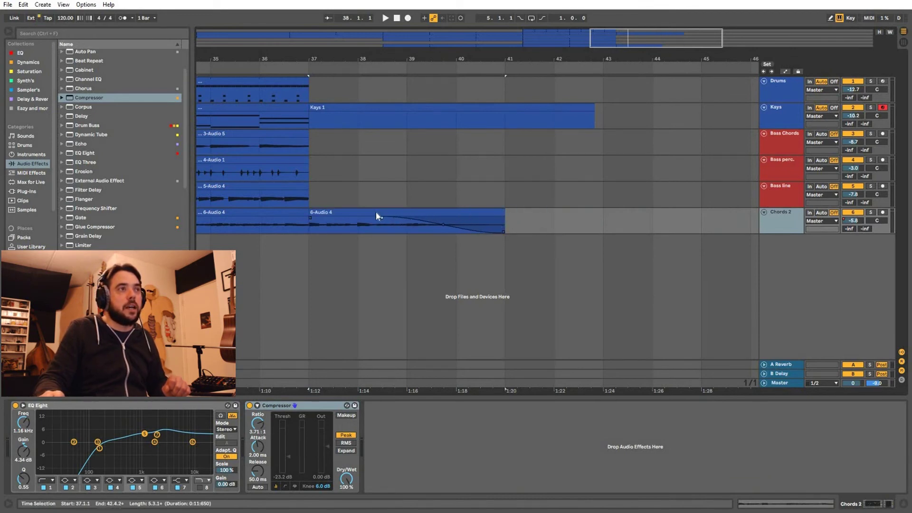
Try splitting the last Chords 2 clip at bar 39 and moving its second half later on the timeline
{"action": "left_click", "coordinate": [407, 224]}
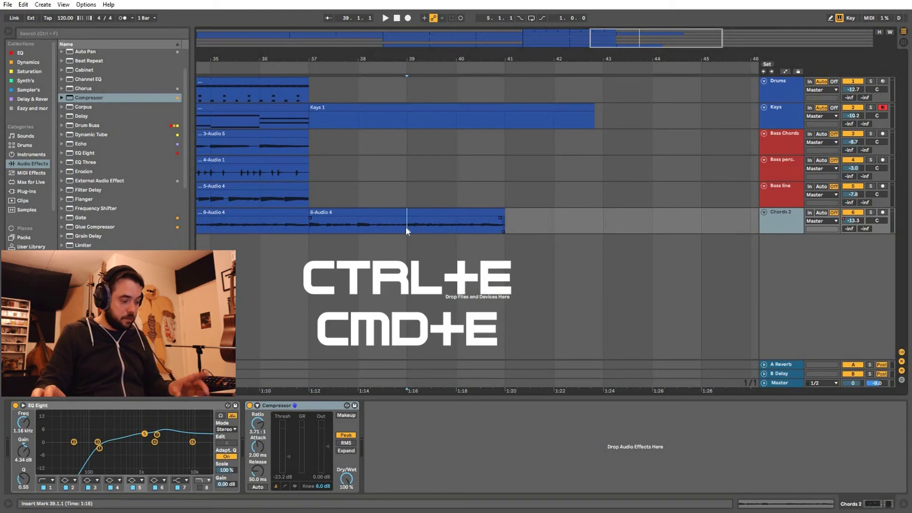
{"action": "key", "text": "ctrl+e"}
{"action": "left_click_drag", "start_coordinate": [422, 213], "coordinate": [574, 211]}
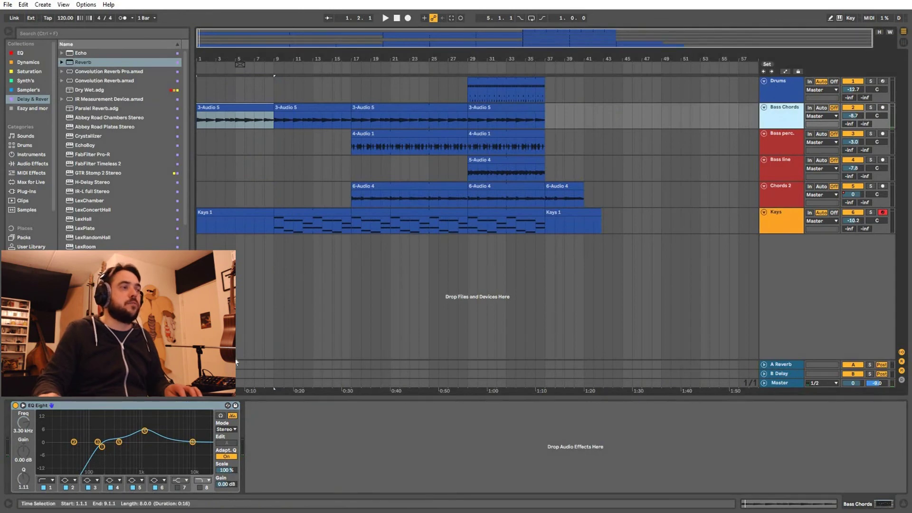
During playback, enable the high-cut band 8 in the Bass Chords EQ Eight and lower it to about 2 kHz
{"action": "key", "text": "space"}
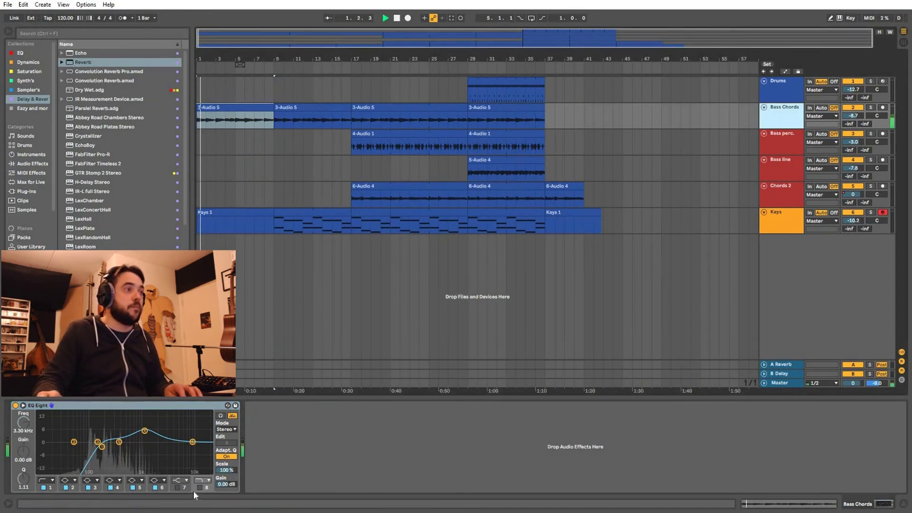
{"action": "left_click", "coordinate": [200, 488]}
{"action": "left_click_drag", "start_coordinate": [169, 442], "coordinate": [157, 446]}
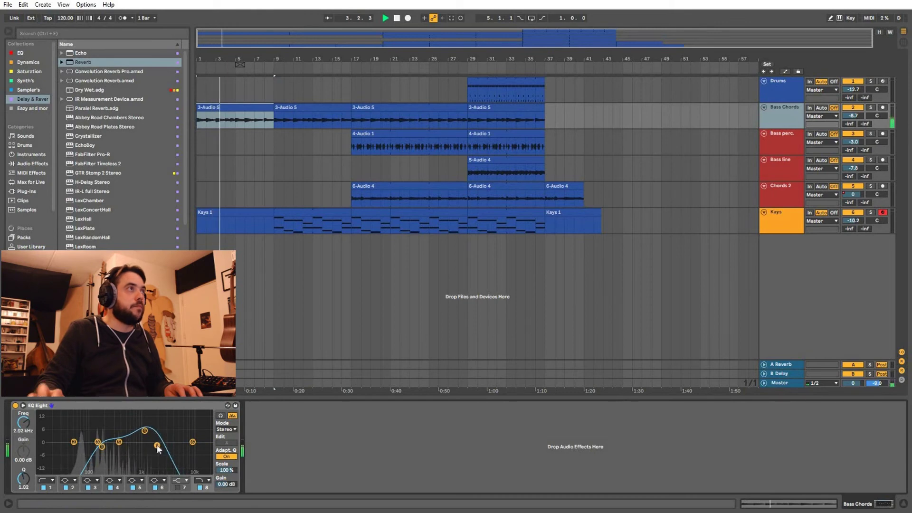
{"action": "key", "text": "space"}
Add an Auto Filter after the Compressor on Chords 2 and lower its cutoff to about 571 Hz while playing from bar 17
{"action": "left_click_drag", "start_coordinate": [86, 64], "coordinate": [386, 451]}
{"action": "key", "text": "space"}
{"action": "left_click_drag", "start_coordinate": [468, 480], "coordinate": [467, 467]}
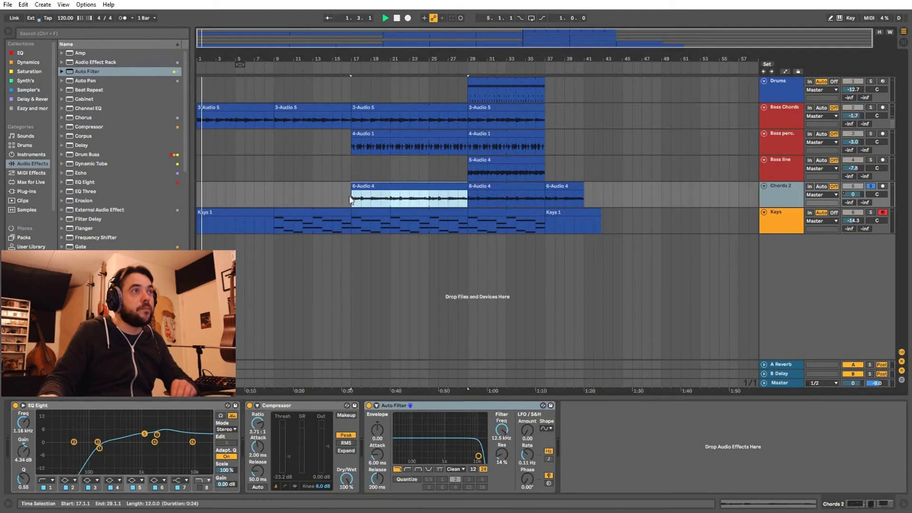
{"action": "left_click", "coordinate": [349, 196]}
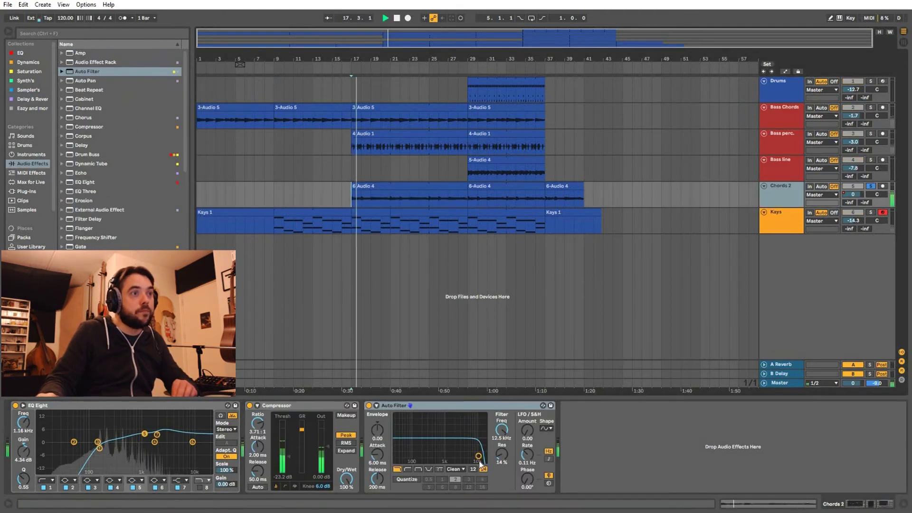
{"action": "left_click_drag", "start_coordinate": [478, 457], "coordinate": [431, 453]}
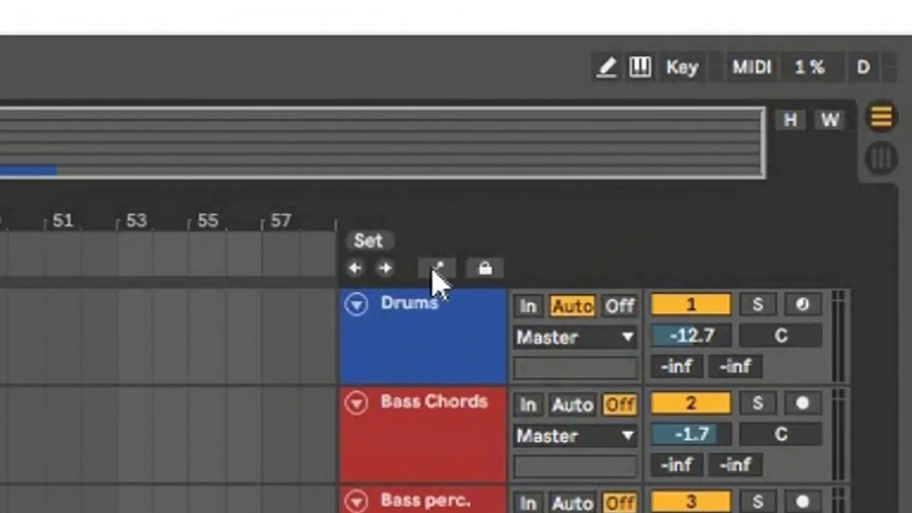
Show the automation lanes, delete the Chords 2 track volume automation, and play from bar 17
{"action": "left_click", "coordinate": [434, 275]}
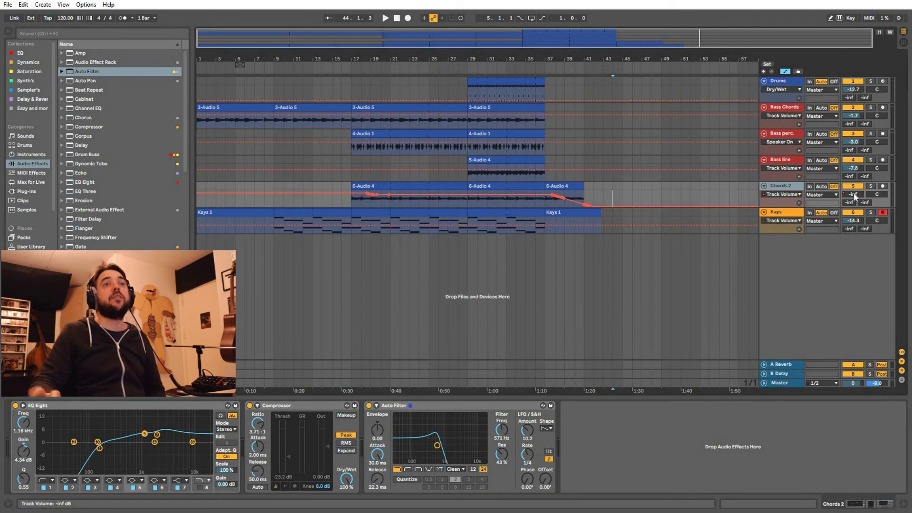
{"action": "right_click", "coordinate": [854, 196]}
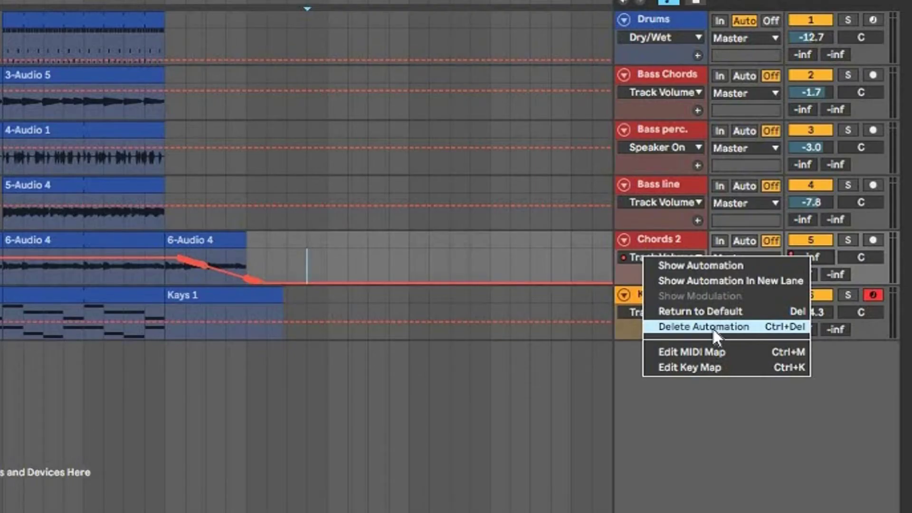
{"action": "left_click", "coordinate": [711, 327]}
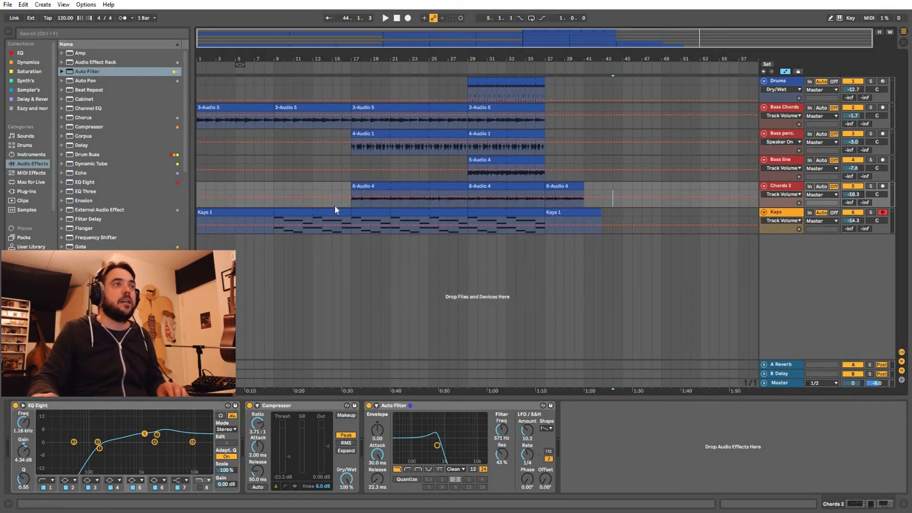
{"action": "left_click", "coordinate": [352, 204]}
{"action": "key", "text": "space"}
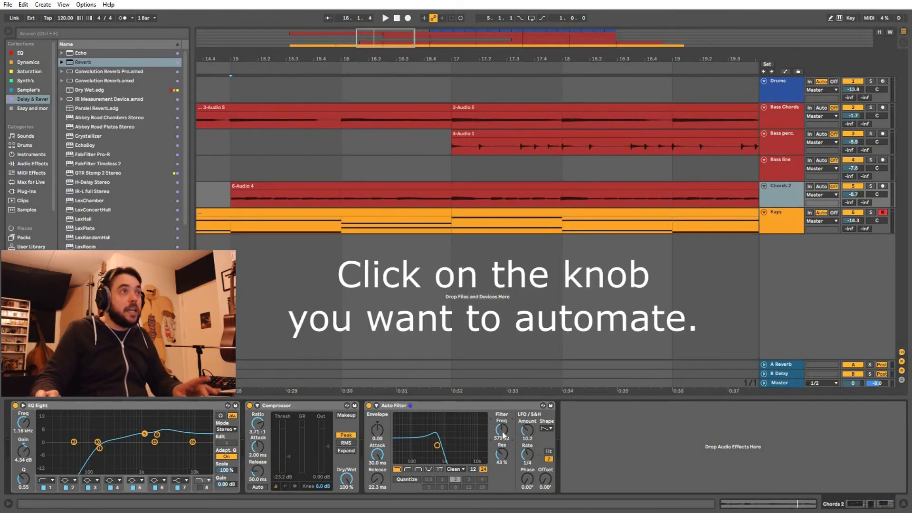
Automate the Chords 2 Auto Filter frequency to rise from 26 Hz at bar 15 to 571 Hz at bar 17, and play it
{"action": "key", "text": "a"}
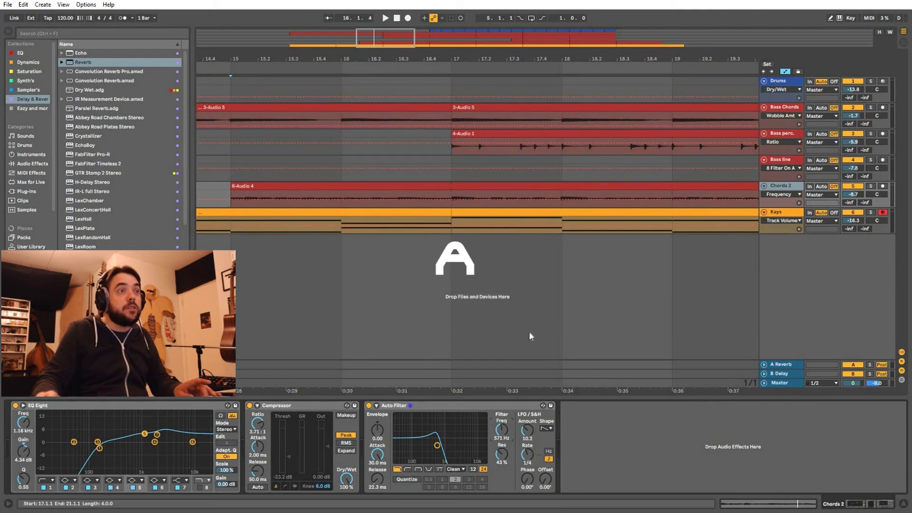
{"action": "left_click", "coordinate": [451, 199]}
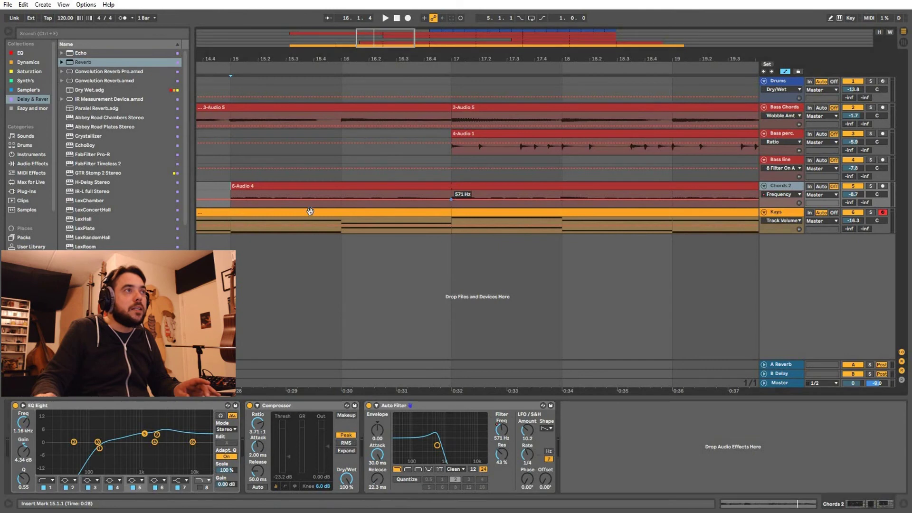
{"action": "left_click_drag", "start_coordinate": [230, 200], "coordinate": [231, 206]}
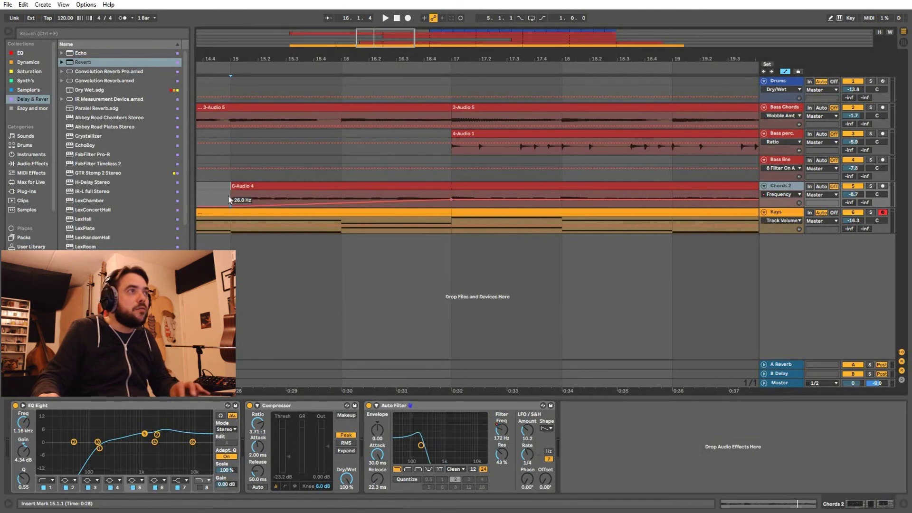
{"action": "key", "text": "space"}
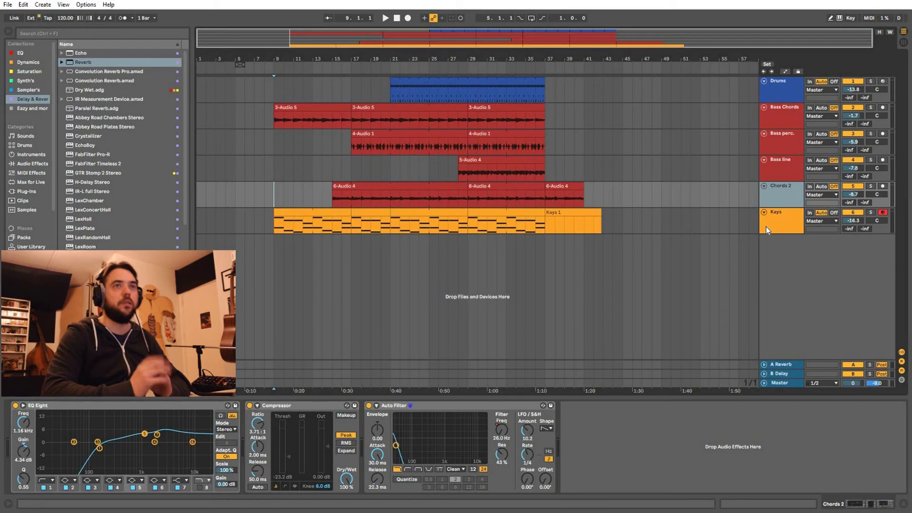
Insert an audio track named Solo below Kays and record a take on it from bar 9
{"action": "key", "text": "ctrl+t"}
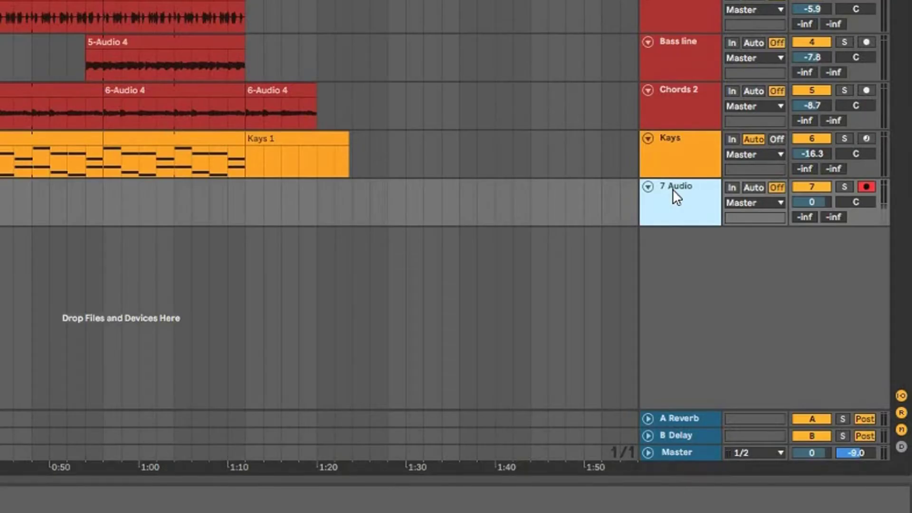
{"action": "right_click", "coordinate": [673, 189]}
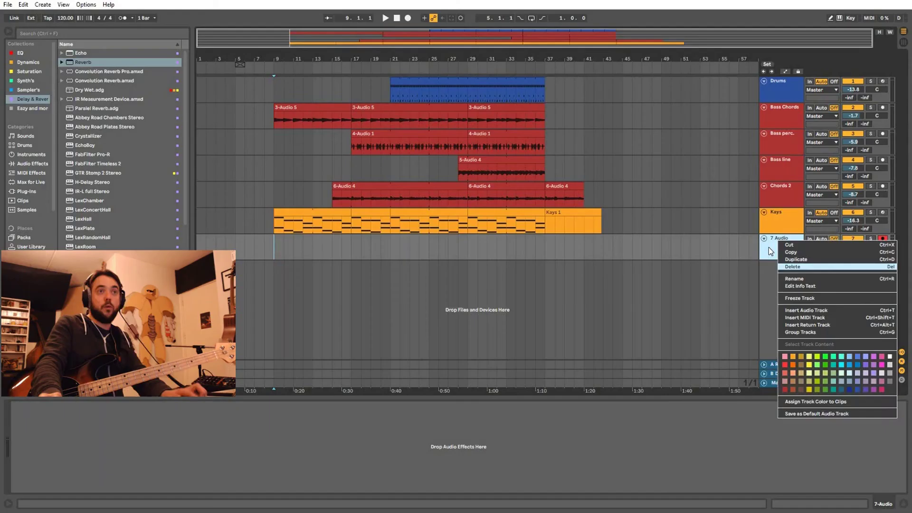
{"action": "left_click", "coordinate": [658, 204]}
{"action": "key", "text": "ctrl+r"}
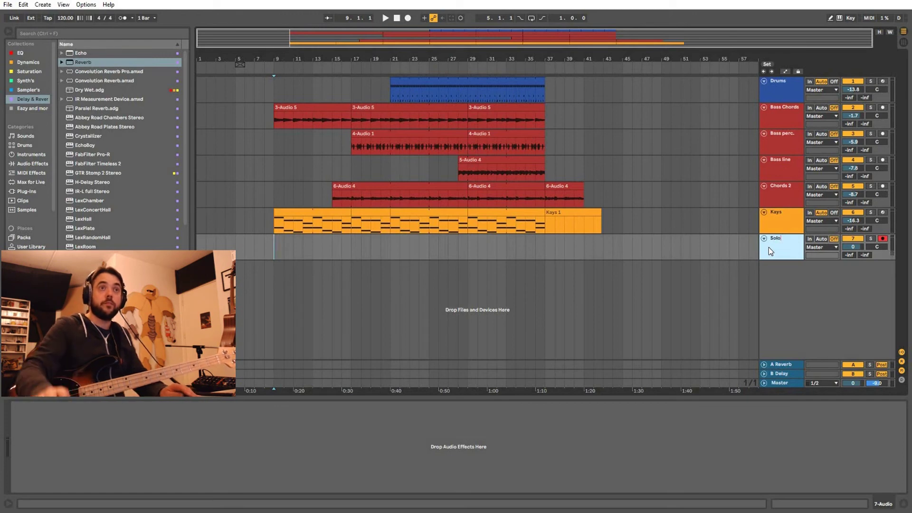
{"action": "key", "text": "Return"}
{"action": "key", "text": "F9"}
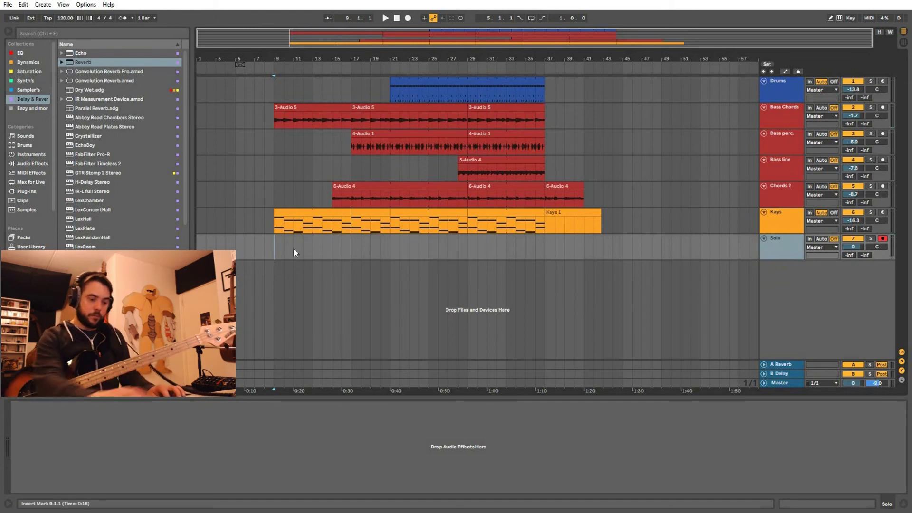
{"action": "key", "text": "F9"}
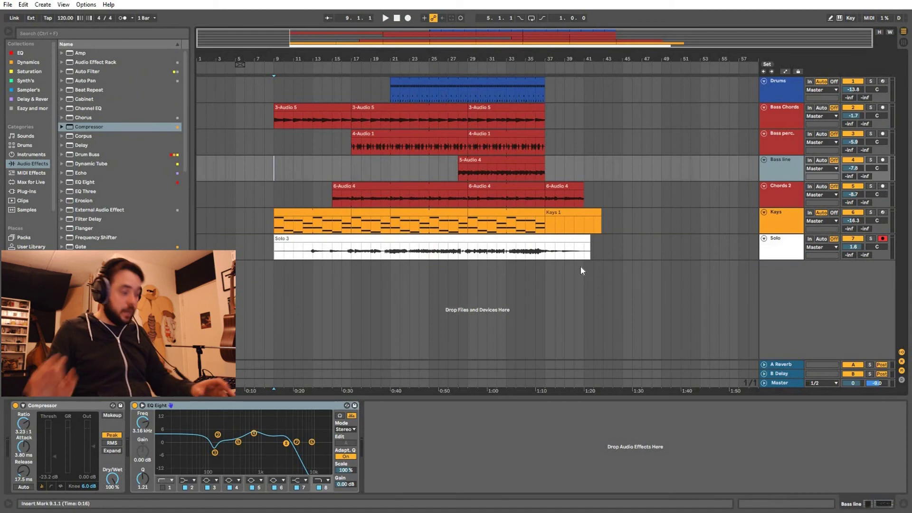
Play the arrangement from the start of the Bass line clip in the Session mixer and reset the Master peak level display
{"action": "key", "text": "Tab"}
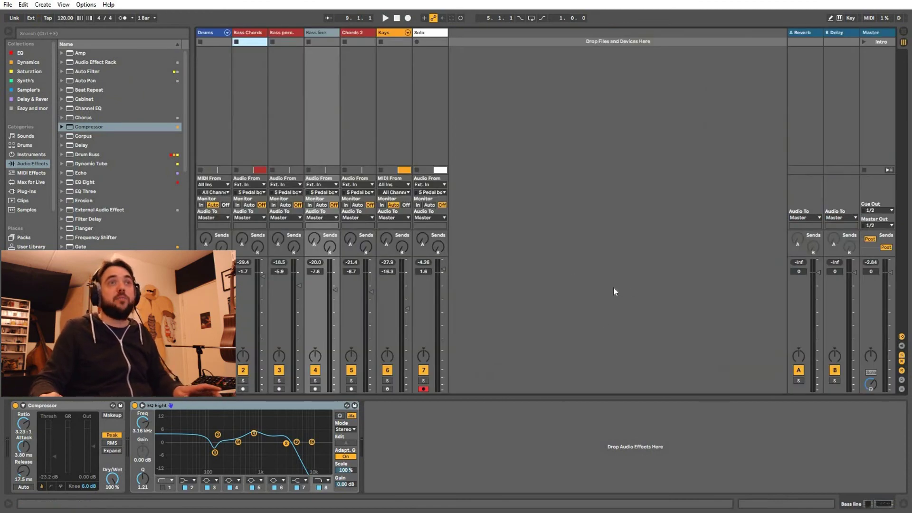
{"action": "key", "text": "Tab"}
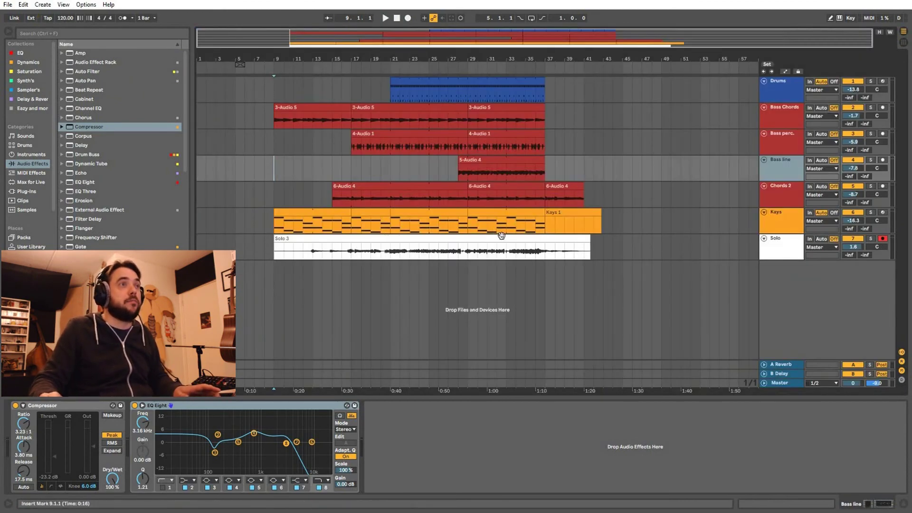
{"action": "left_click", "coordinate": [466, 162]}
{"action": "left_click", "coordinate": [461, 170]}
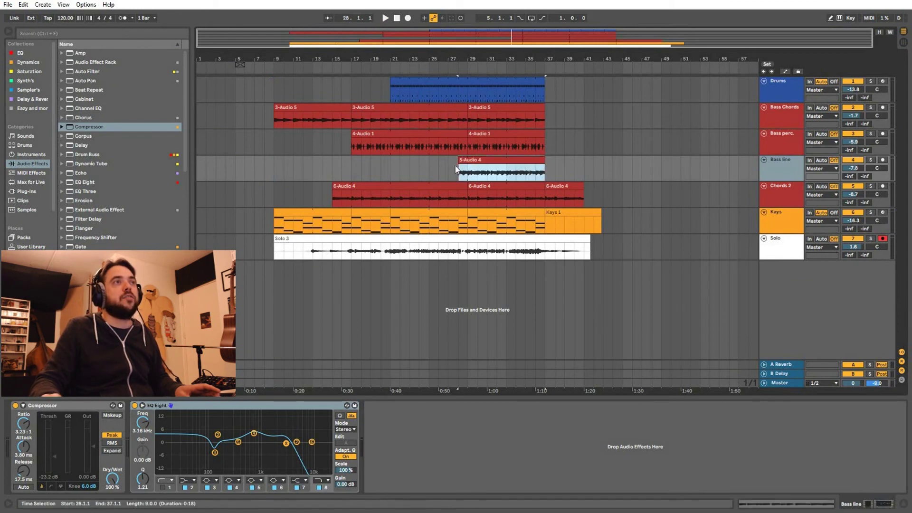
{"action": "key", "text": "Tab"}
{"action": "key", "text": "space"}
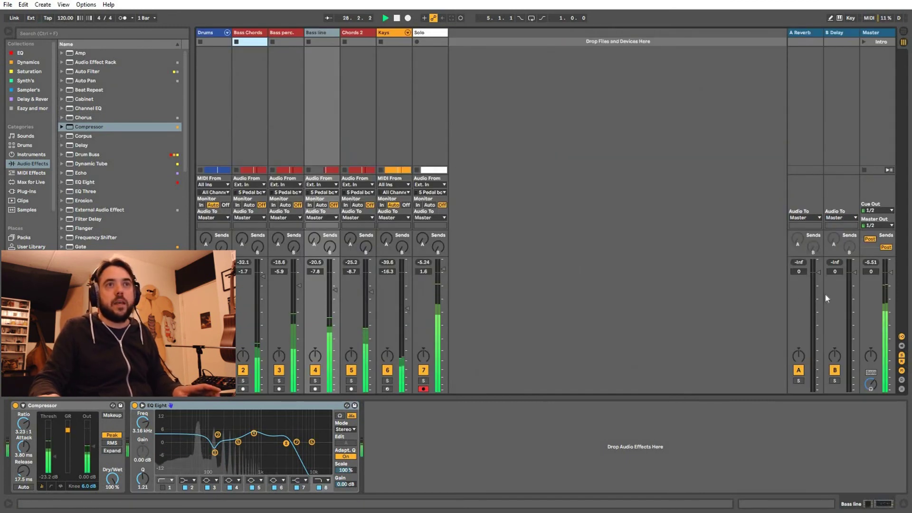
{"action": "key", "text": "space"}
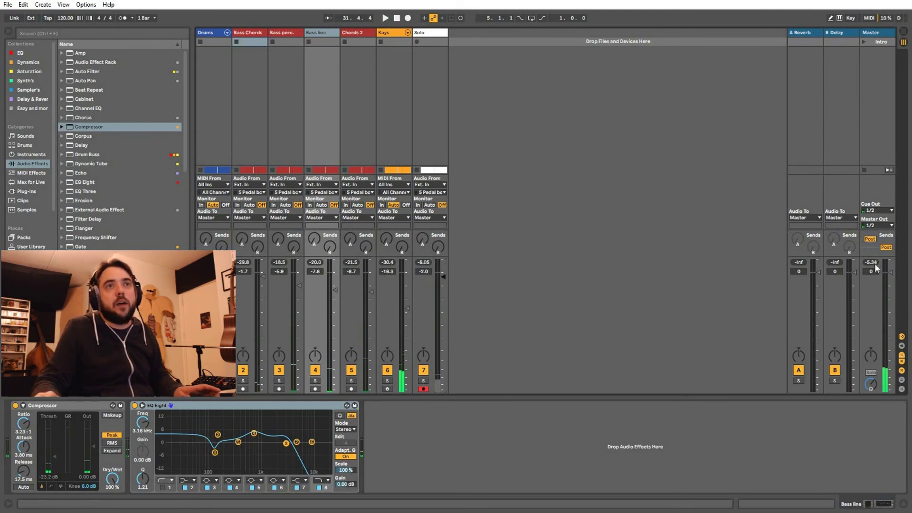
{"action": "left_click", "coordinate": [874, 264]}
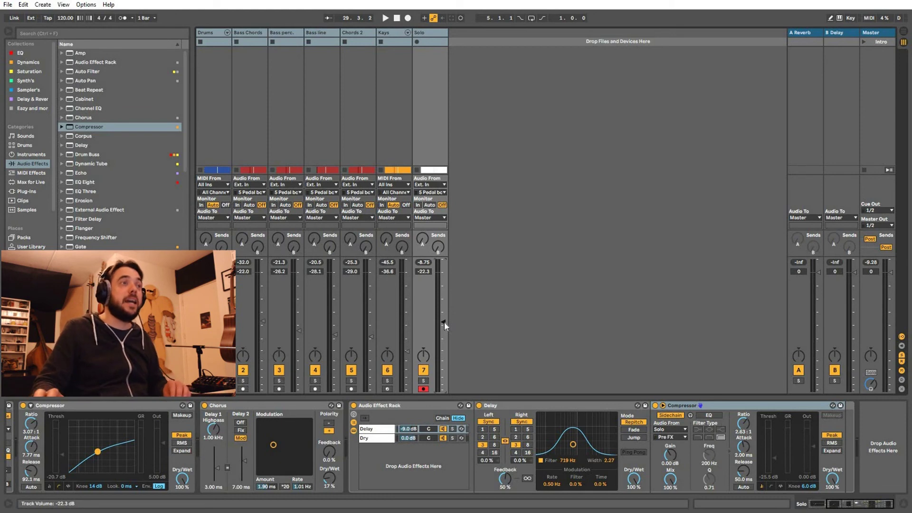
Raise the volumes of all selected tracks together during playback until the Solo track is at -0.6 dB
{"action": "key", "text": "space"}
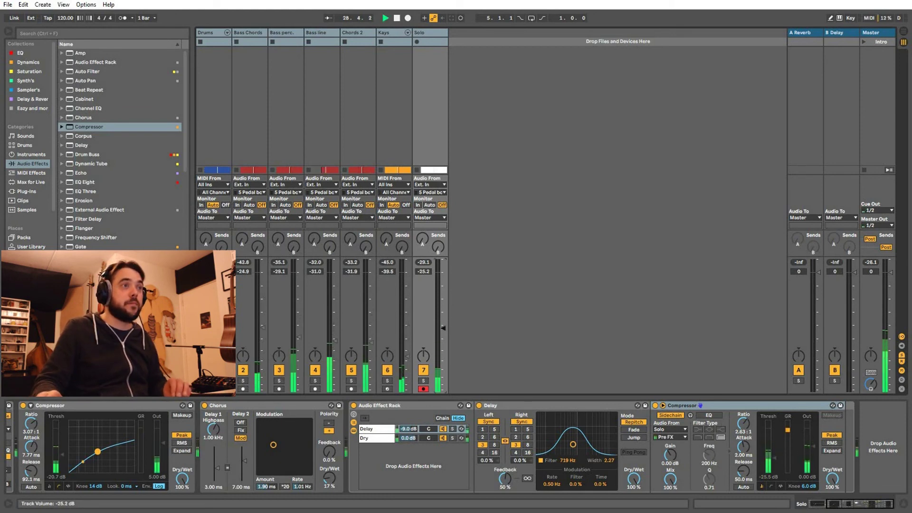
{"action": "left_click_drag", "start_coordinate": [443, 367], "coordinate": [443, 284]}
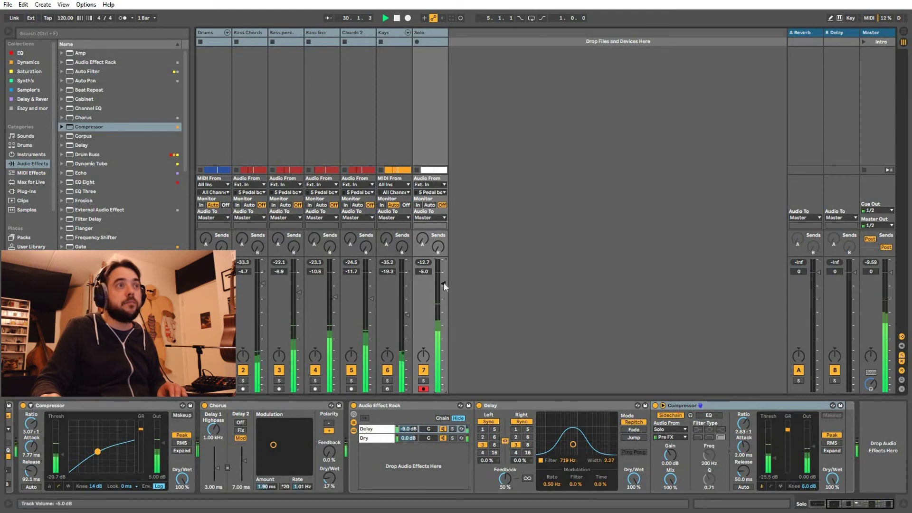
{"action": "left_click_drag", "start_coordinate": [443, 284], "coordinate": [444, 274]}
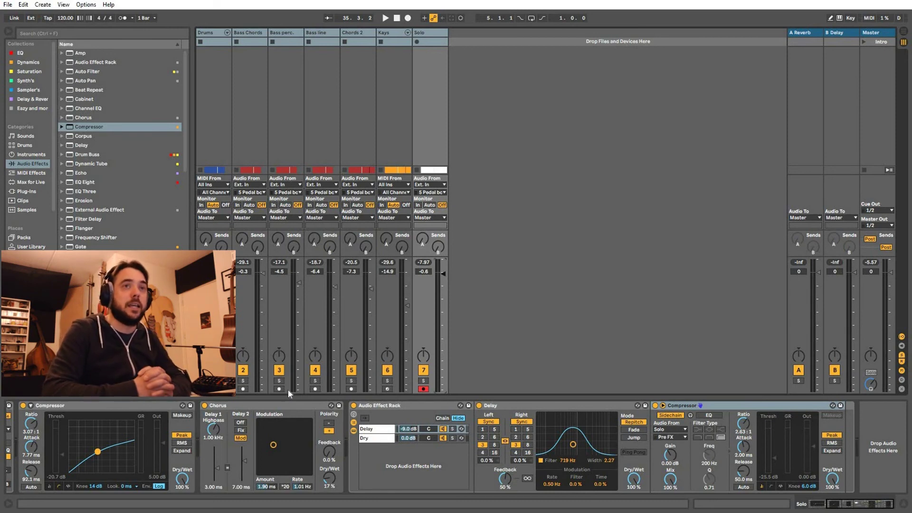
Add a Limiter audio effect to the Master track
{"action": "left_click", "coordinate": [878, 34]}
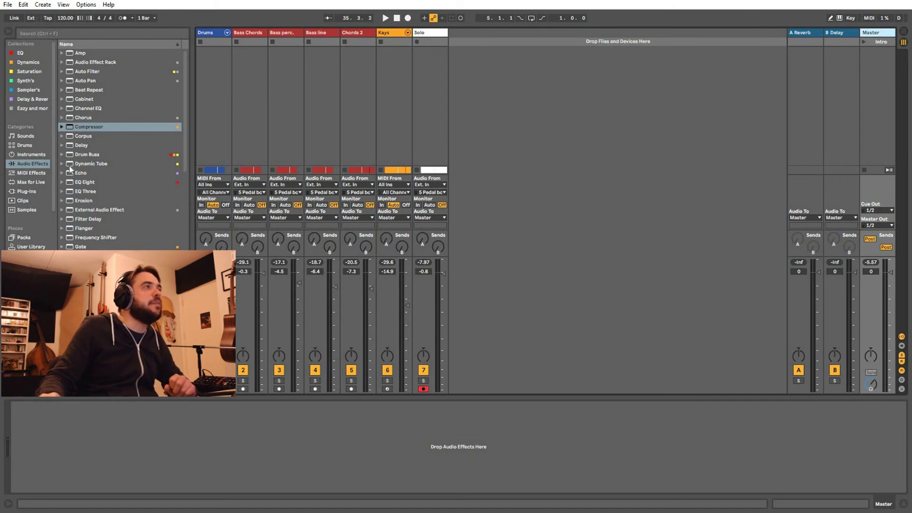
{"action": "scroll", "coordinate": [91, 188], "scroll_direction": "down", "scroll_amount": 5}
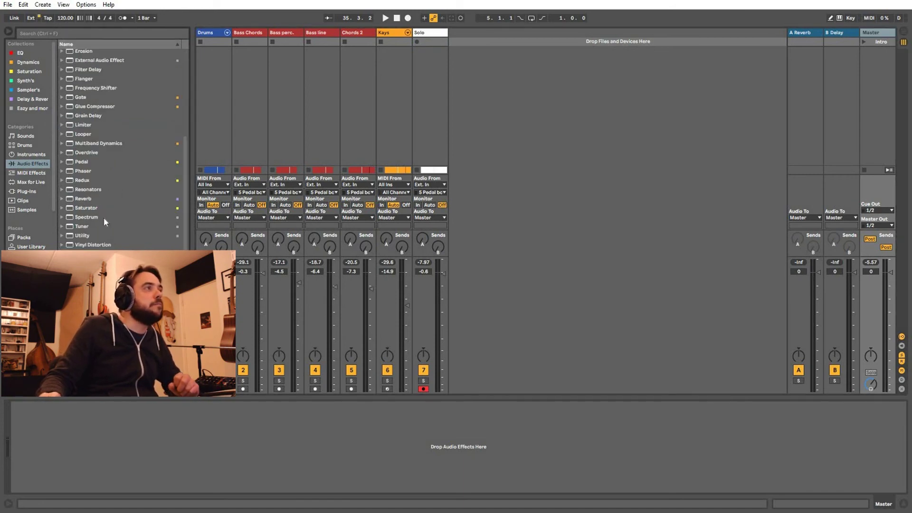
{"action": "left_click", "coordinate": [84, 125]}
{"action": "left_click_drag", "start_coordinate": [84, 125], "coordinate": [137, 473]}
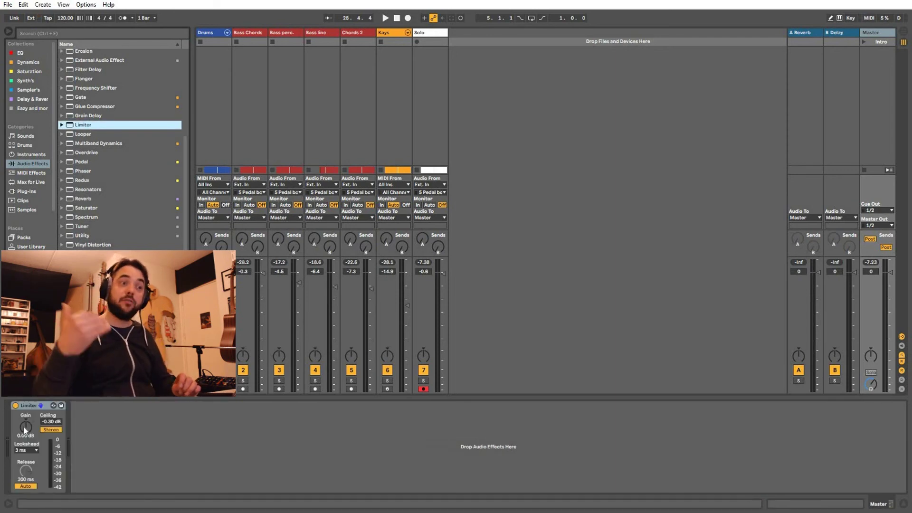
Raise the Master Limiter's gain to 10.9 dB while the arrangement plays
{"action": "key", "text": "space"}
{"action": "left_click_drag", "start_coordinate": [24, 427], "coordinate": [24, 396]}
{"action": "key", "text": "space"}
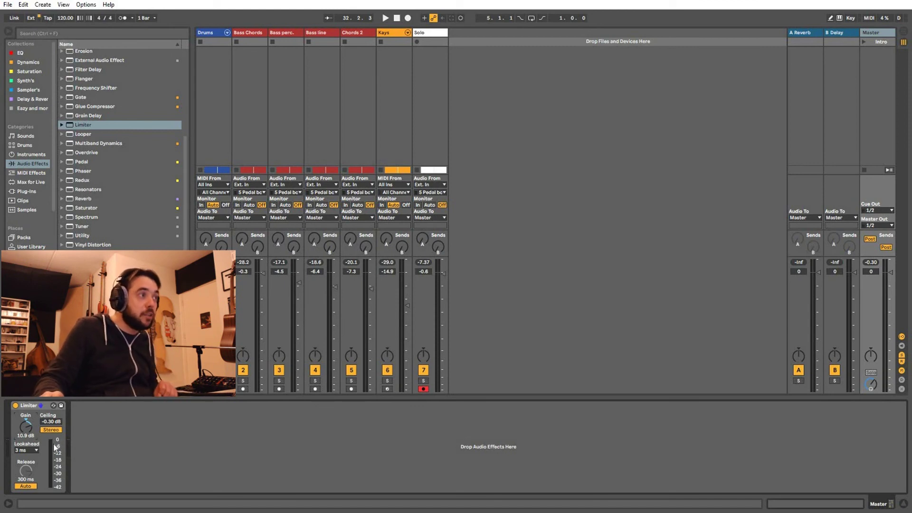
Try the Master Limiter's gain at 24 dB during playback, and bring it back to 11 dB
{"action": "key", "text": "space"}
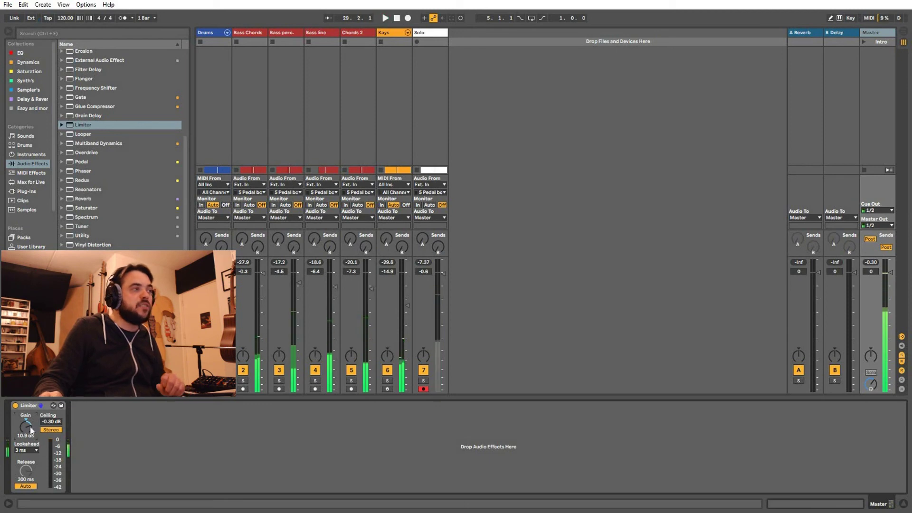
{"action": "left_click_drag", "start_coordinate": [26, 430], "coordinate": [31, 431]}
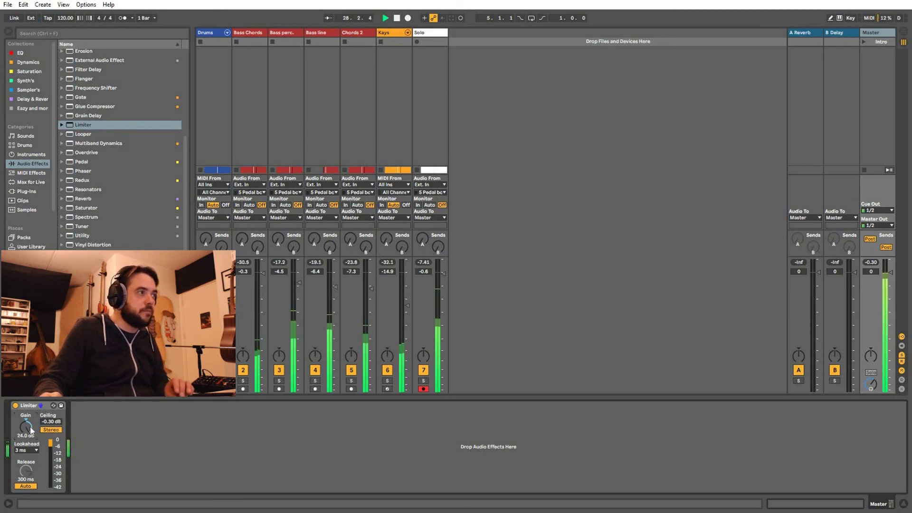
{"action": "key", "text": "space"}
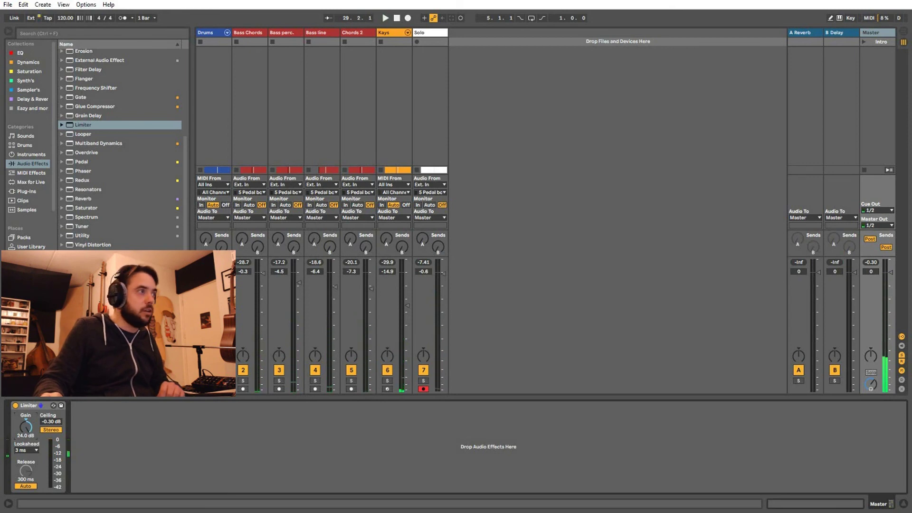
{"action": "key", "text": "space"}
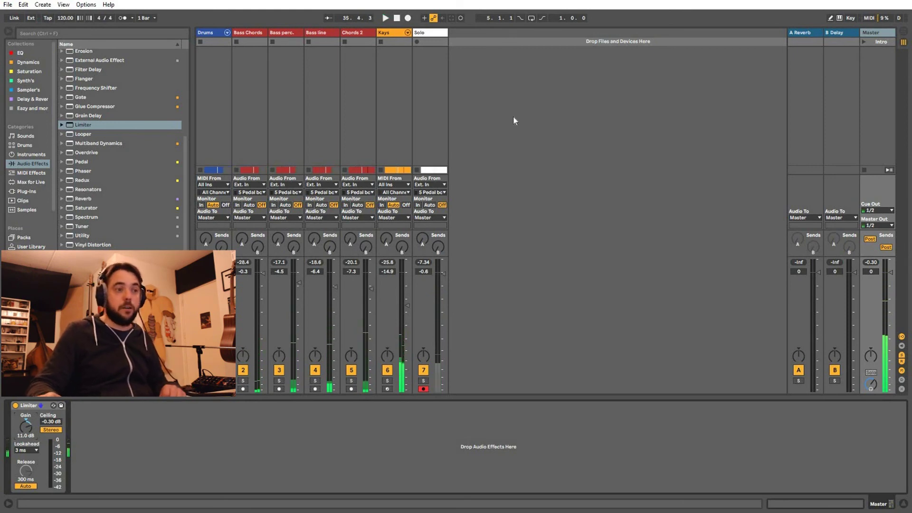
Switch to the arrangement and select a 33-bar time range starting at bar 9 to cover the song
{"action": "key", "text": "Tab"}
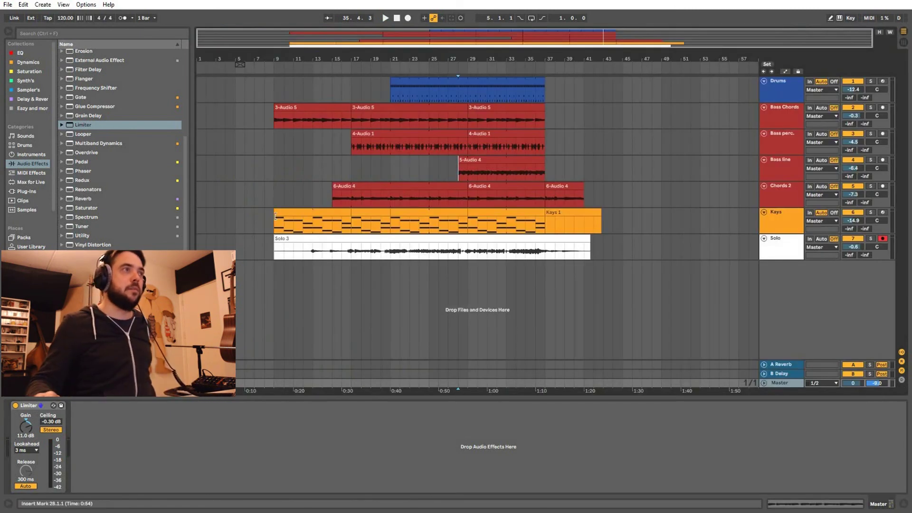
{"action": "left_click_drag", "start_coordinate": [274, 195], "coordinate": [604, 186]}
{"action": "left_click", "coordinate": [604, 164]}
{"action": "left_click_drag", "start_coordinate": [273, 192], "coordinate": [594, 186]}
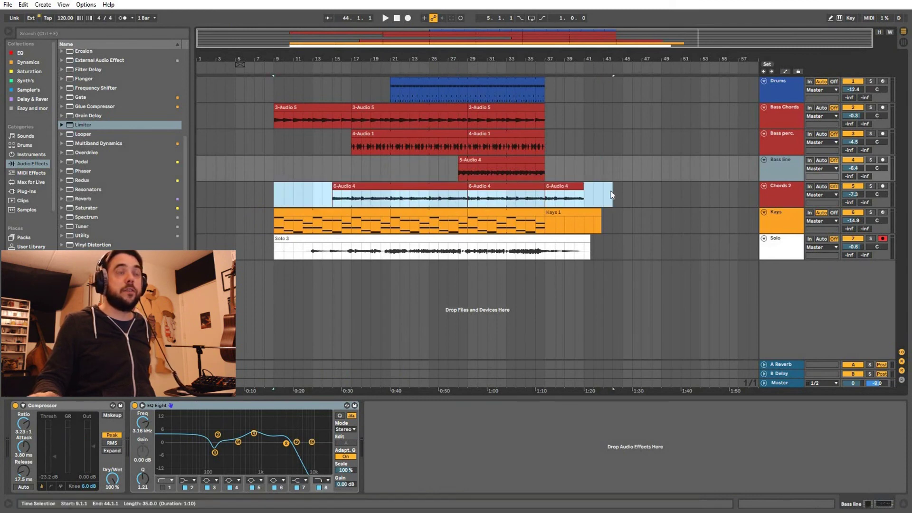
{"action": "key", "text": "Up"}
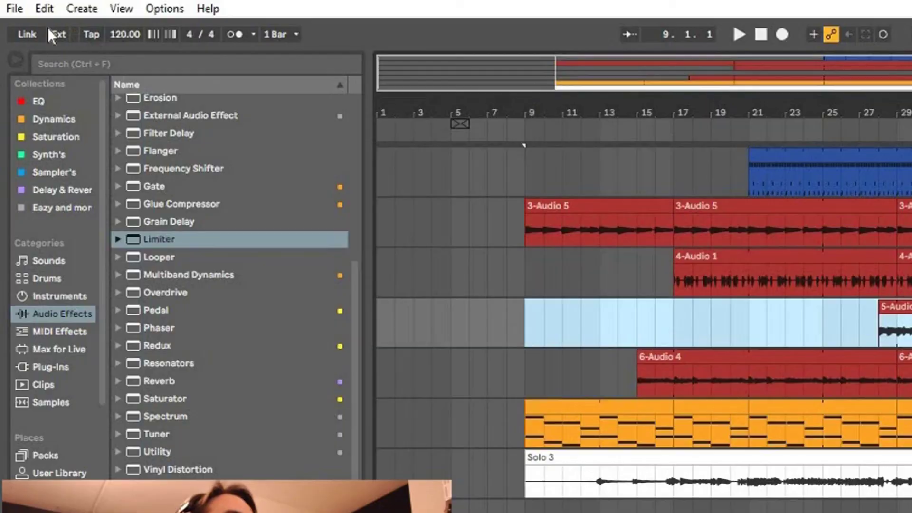
Open the audio export settings for the selected range, choose a bit depth of 16 and set the dither option to Rectangular
{"action": "left_click", "coordinate": [14, 8]}
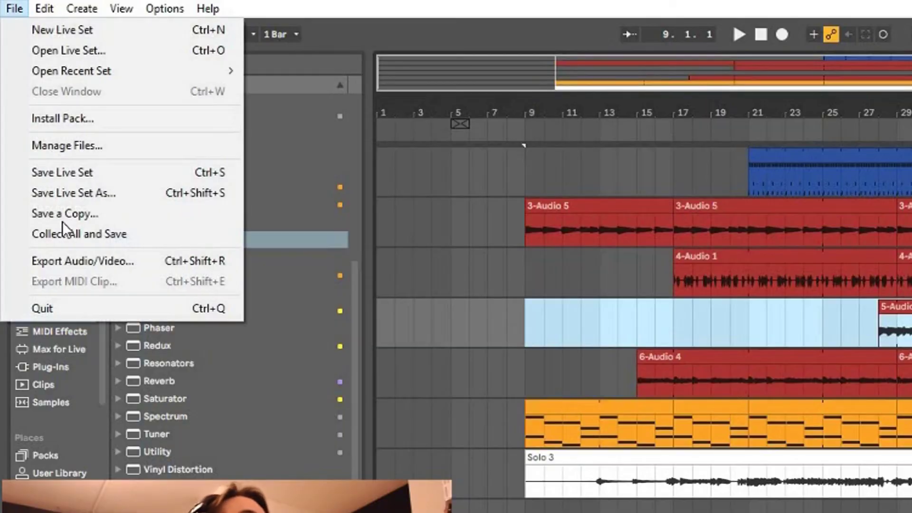
{"action": "left_click", "coordinate": [79, 262]}
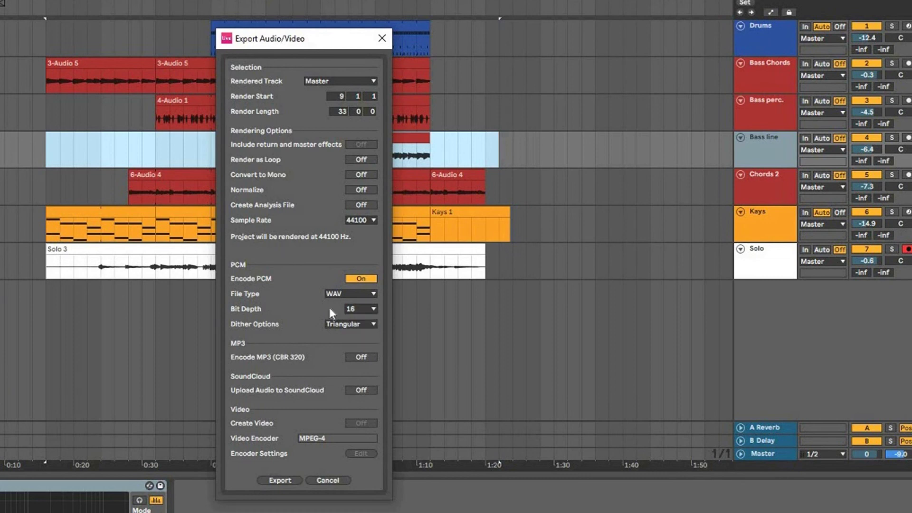
{"action": "left_click", "coordinate": [373, 308]}
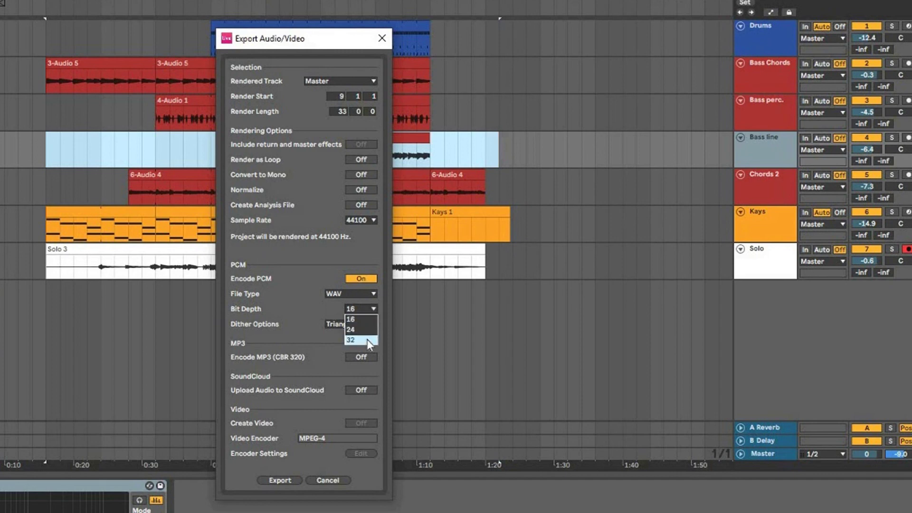
{"action": "left_click", "coordinate": [368, 340]}
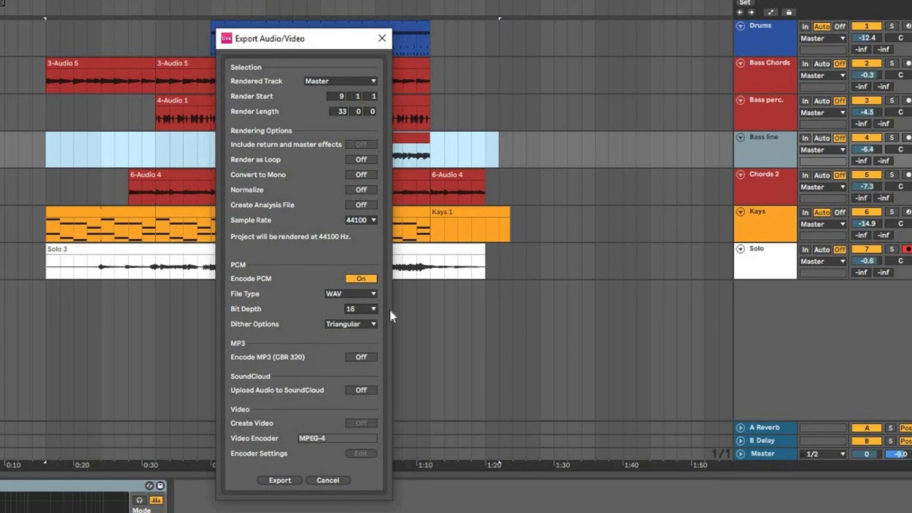
{"action": "left_click", "coordinate": [364, 324]}
{"action": "left_click", "coordinate": [353, 332]}
{"action": "left_click", "coordinate": [356, 327]}
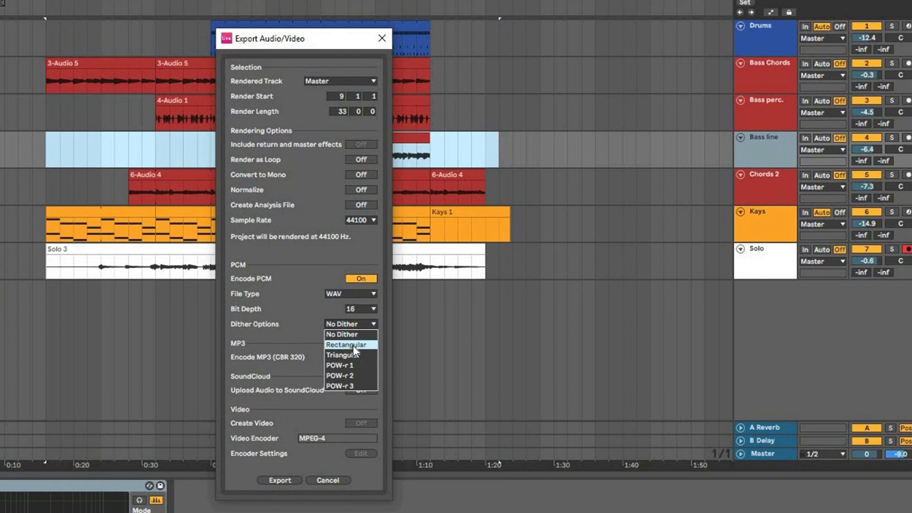
{"action": "left_click", "coordinate": [353, 346]}
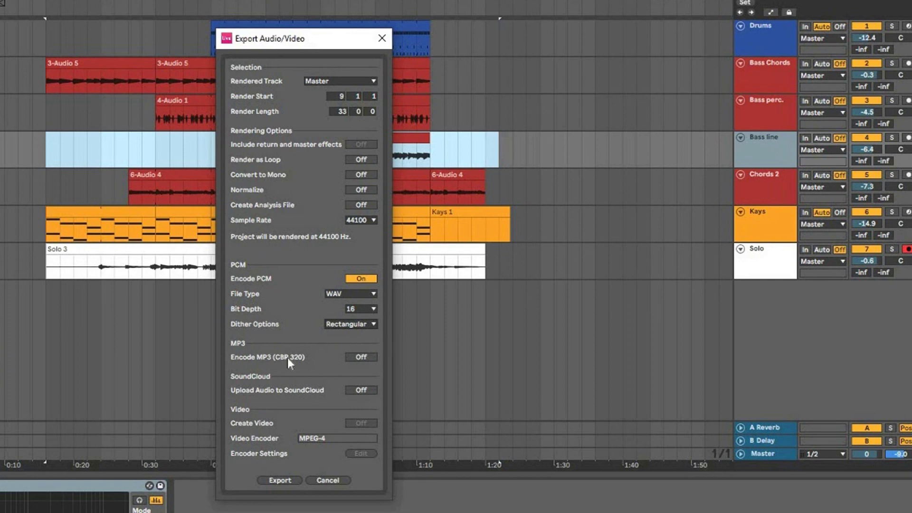
Export the Master as "Biginners Guide to Abloton.wav" into the Biginners Guide to Abloton Project folder
{"action": "left_click", "coordinate": [368, 359]}
{"action": "left_click", "coordinate": [280, 480]}
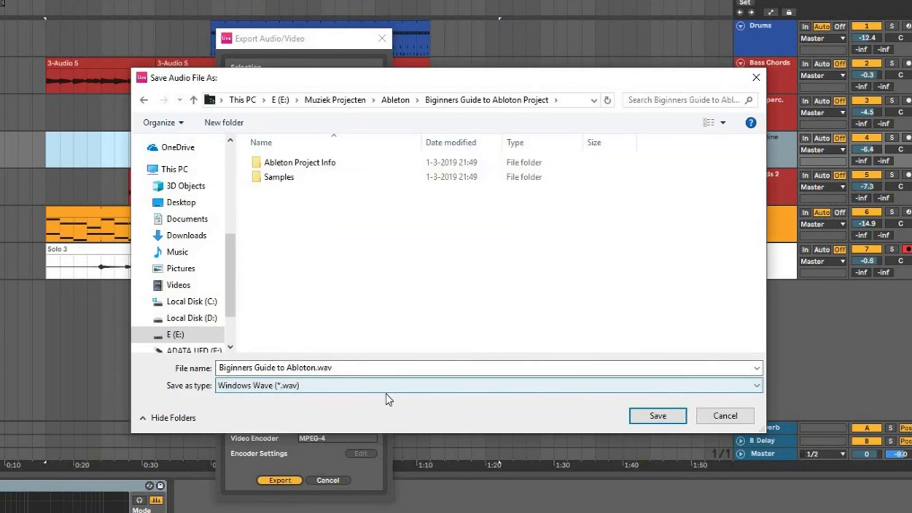
{"action": "left_click", "coordinate": [681, 420]}
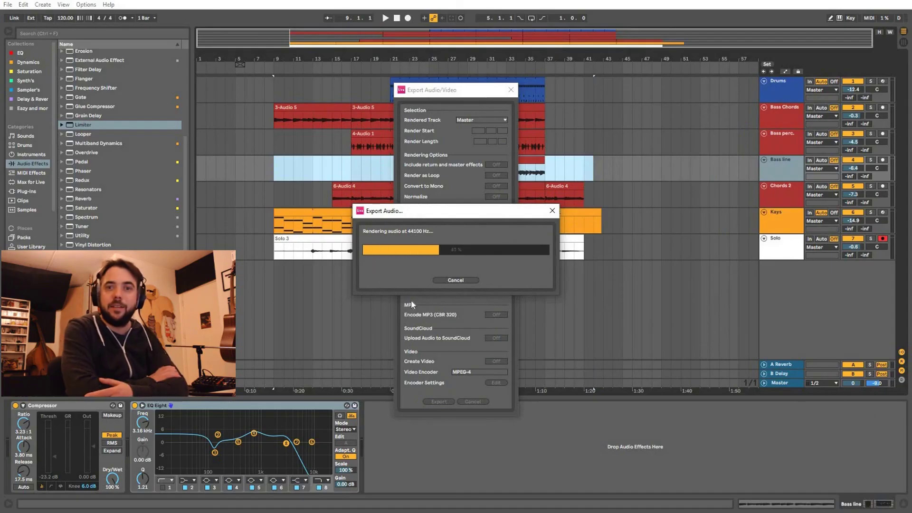